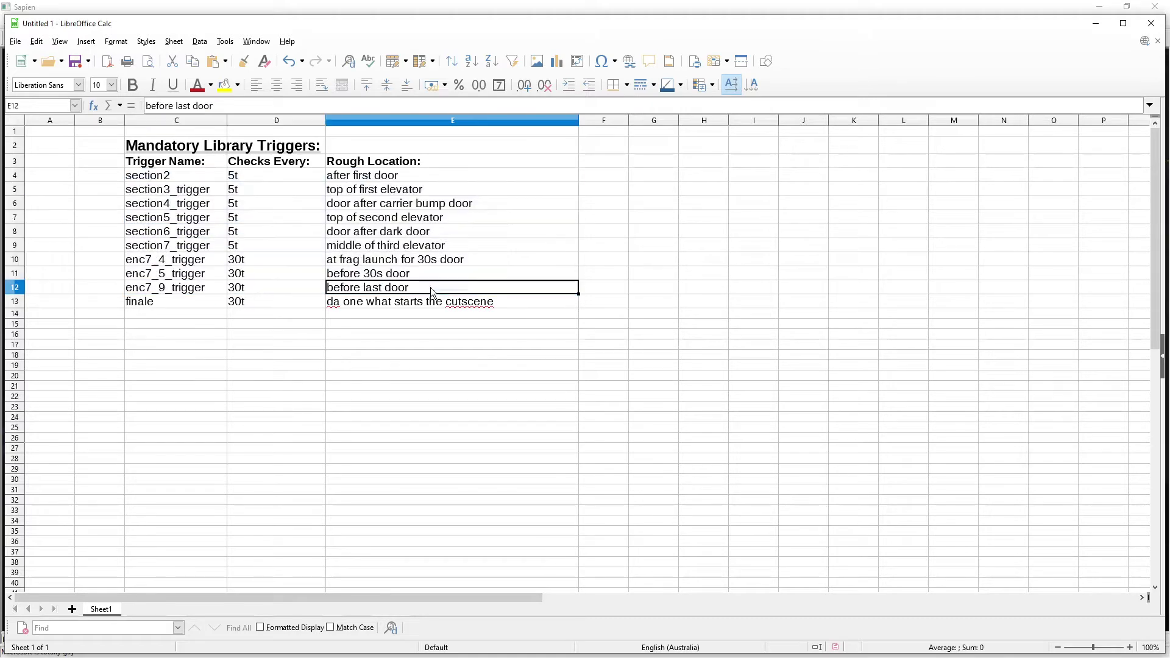
Review the trigger names in the Mandatory Library Triggers sheet that are checked every 5t and every 30t.
left_click(574, 374)
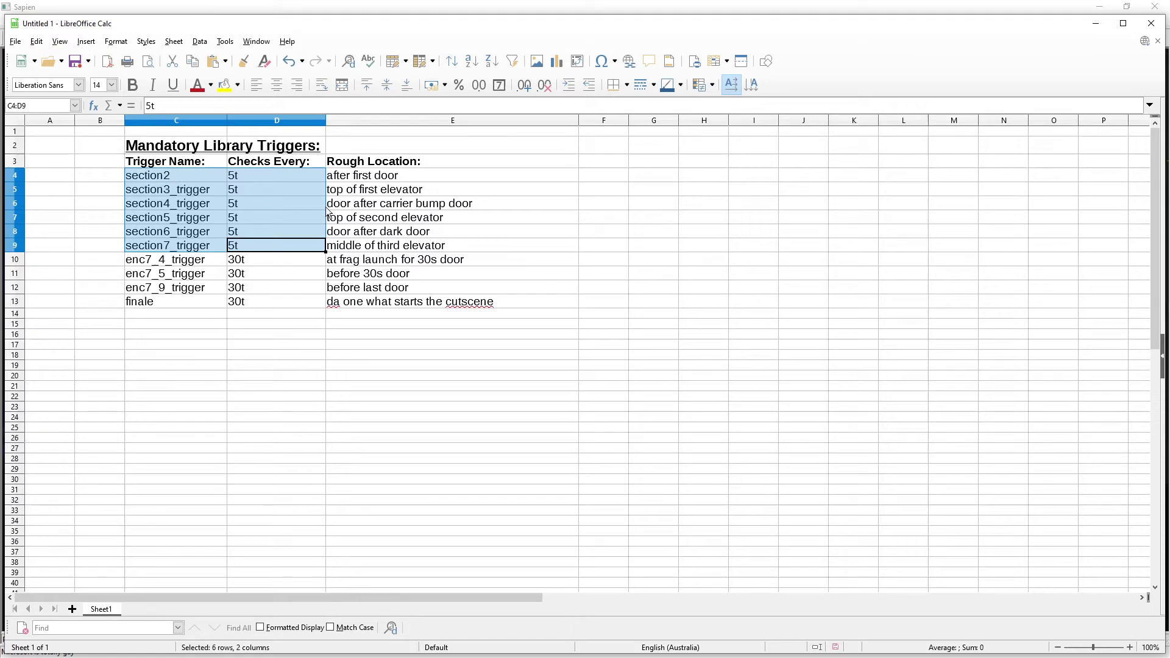
left_click_drag(256, 257, 265, 311)
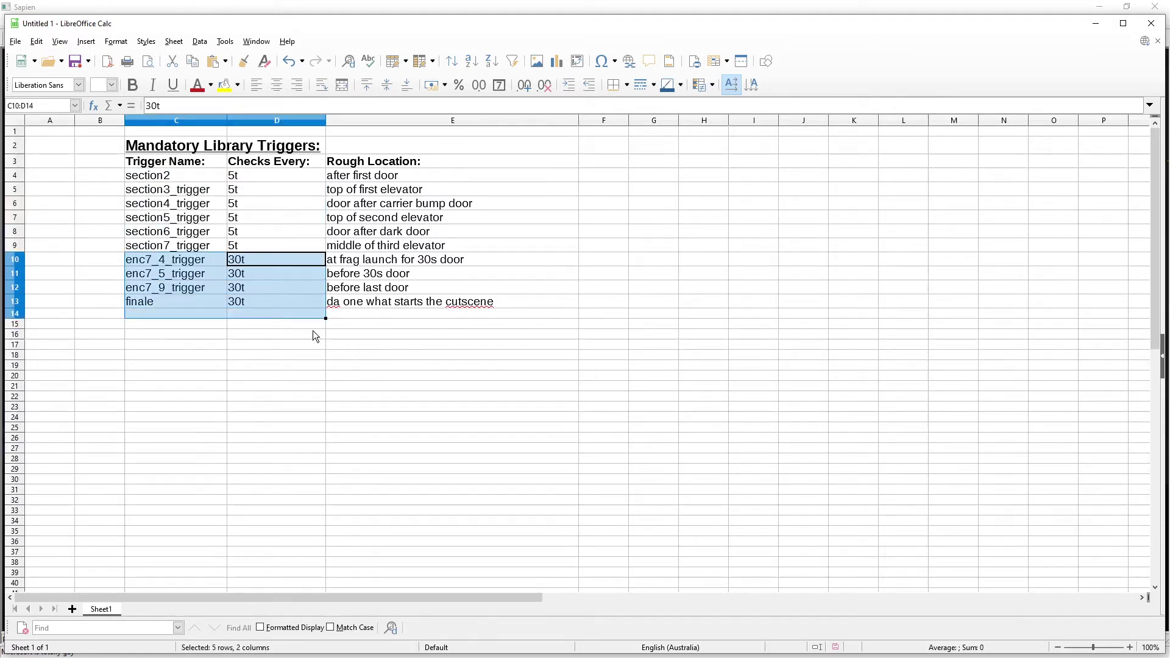
left_click(360, 327)
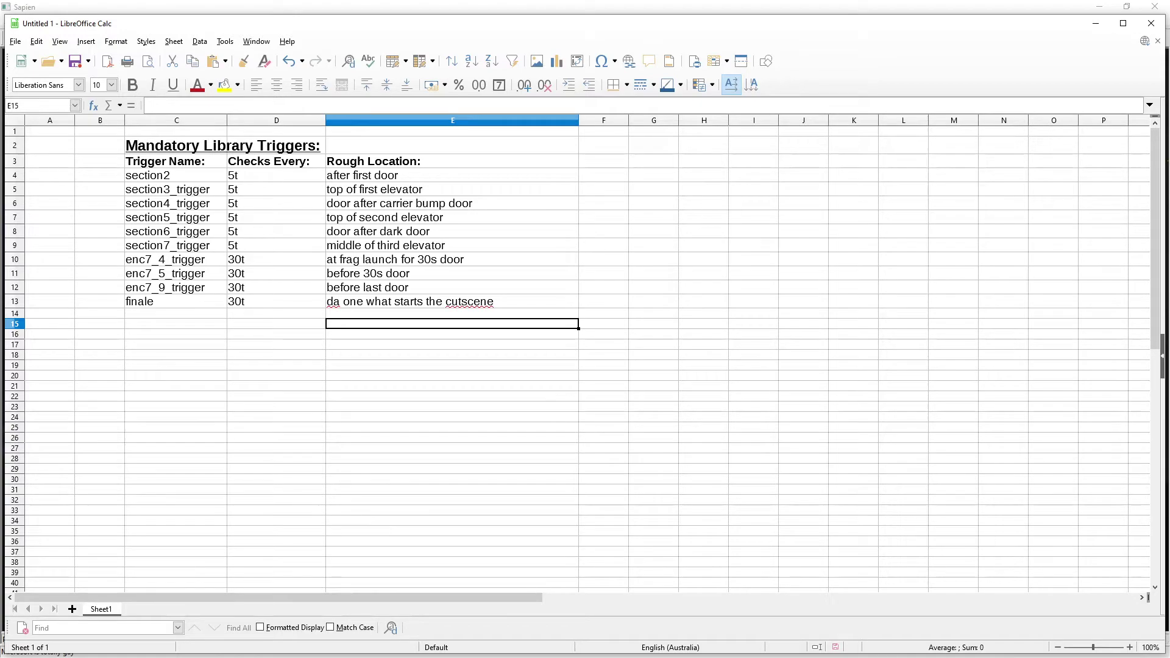
Switch to Sapien and fly through the level to the green section2 trigger volume after the first door.
key("alt+Tab")
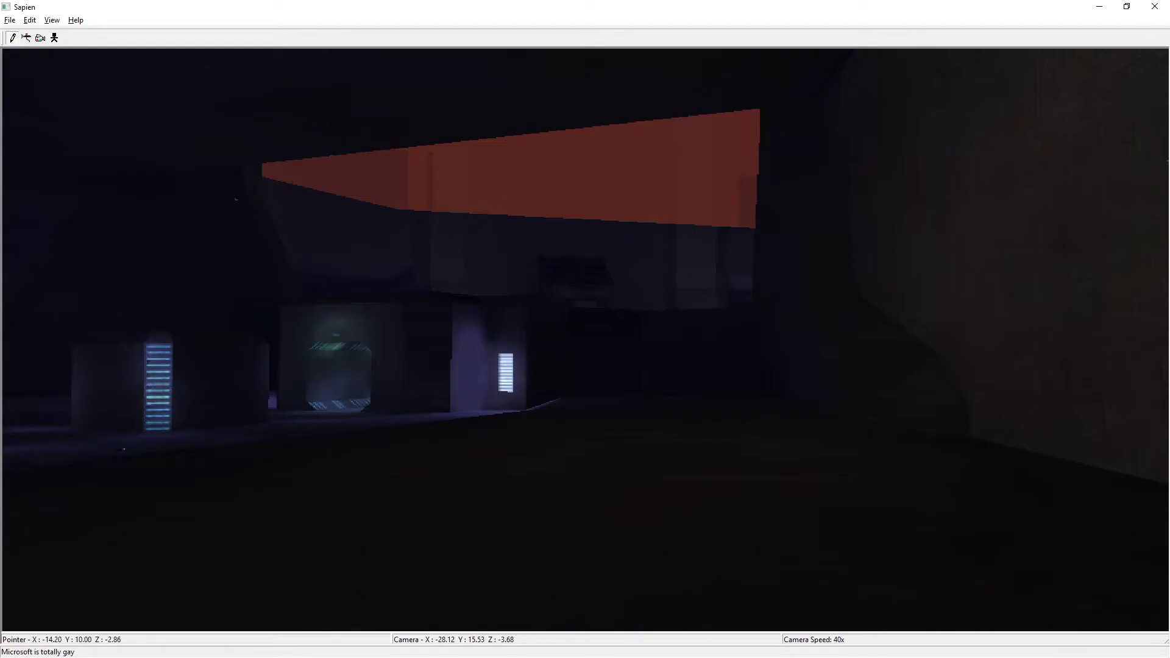
key("w")
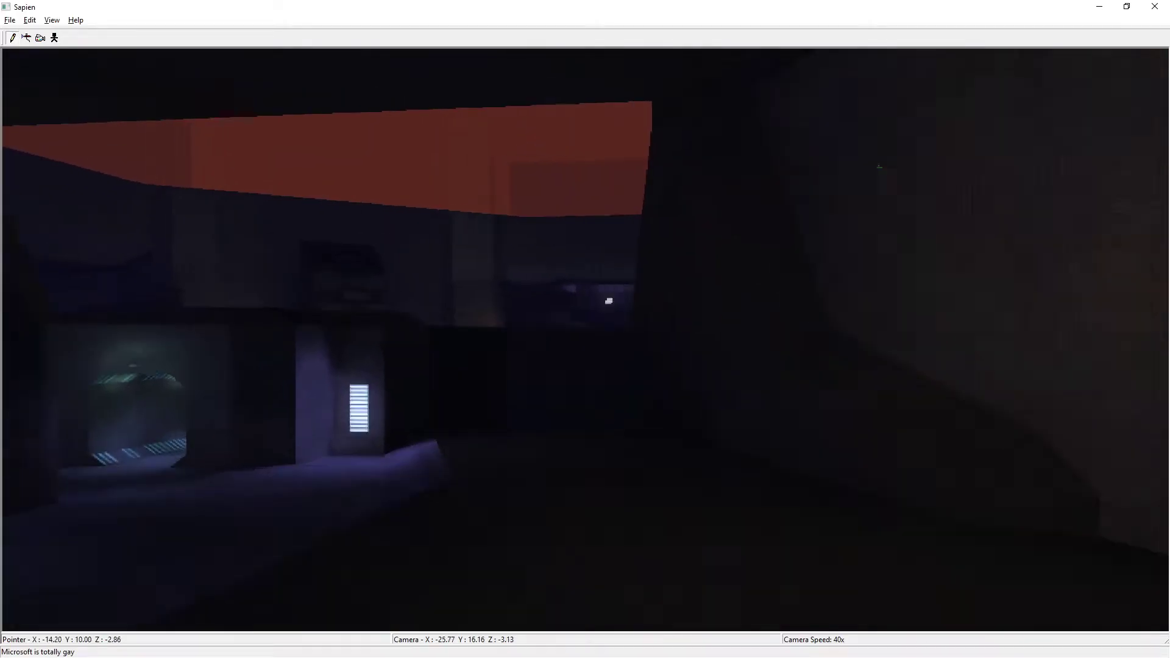
key("w")
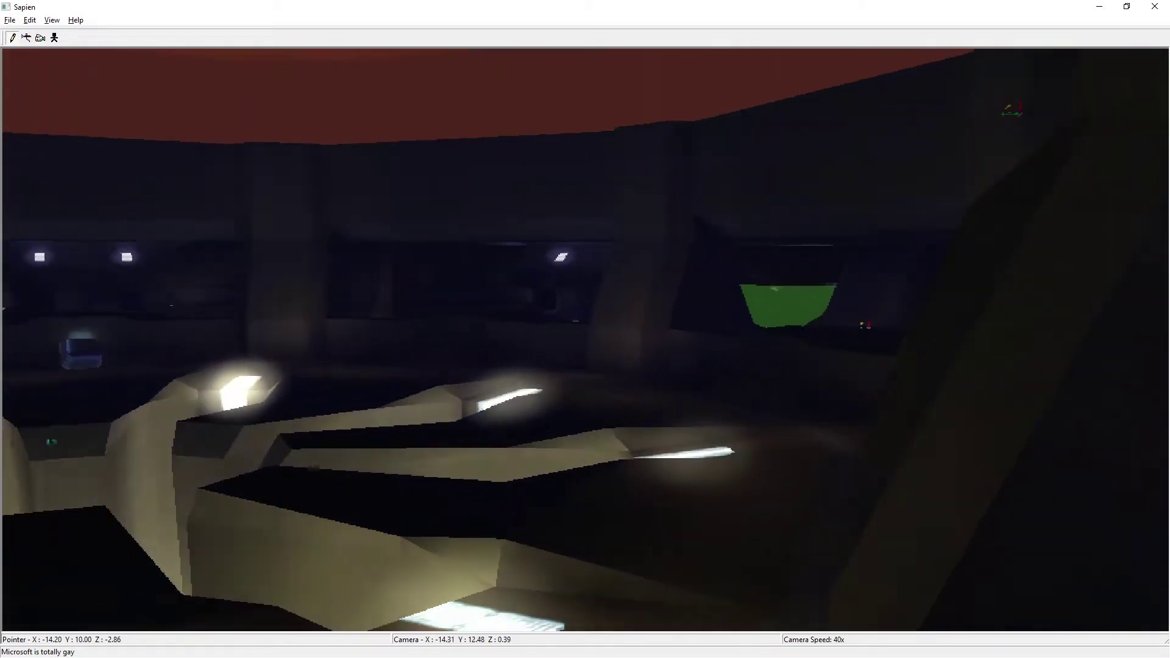
key("w")
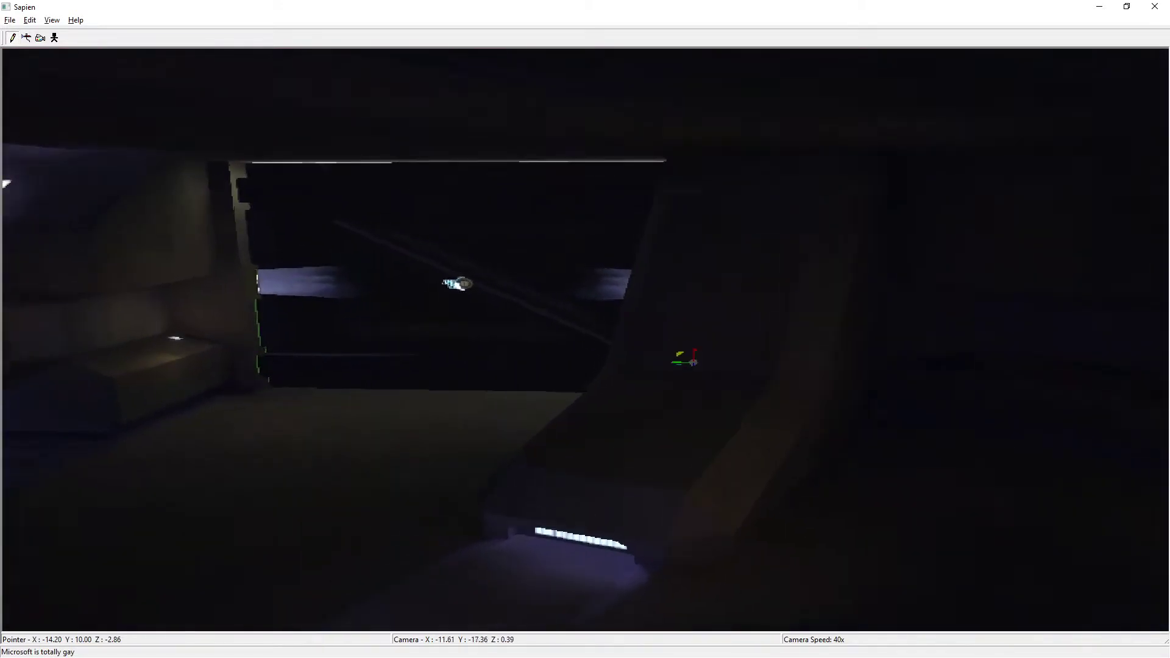
key("w")
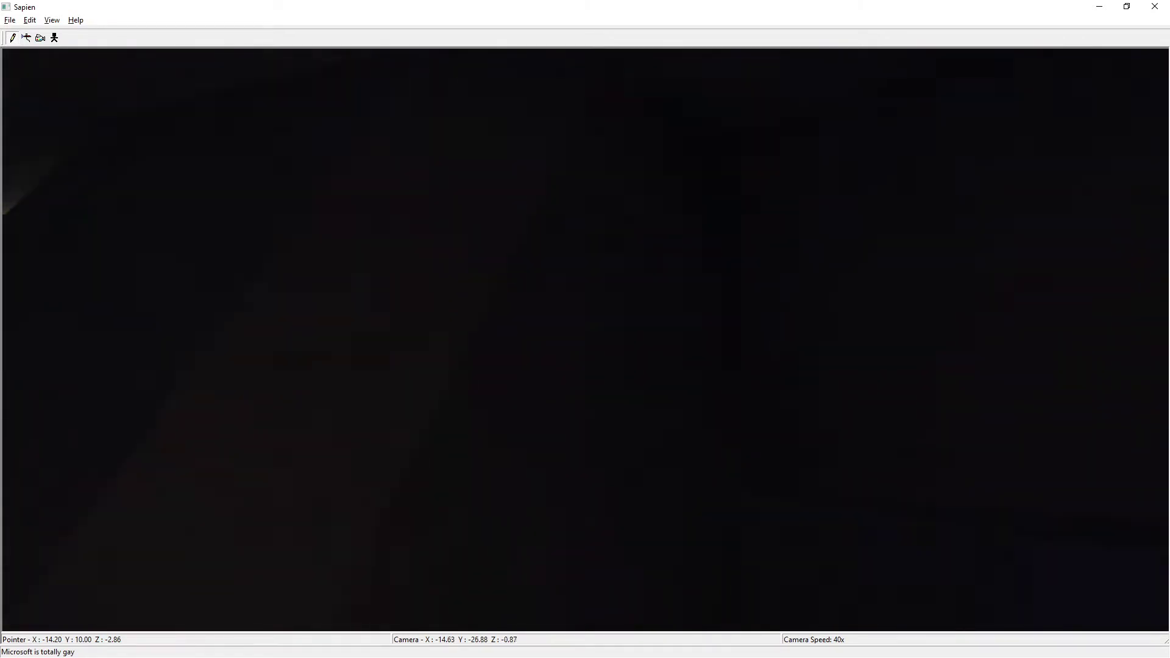
key("w")
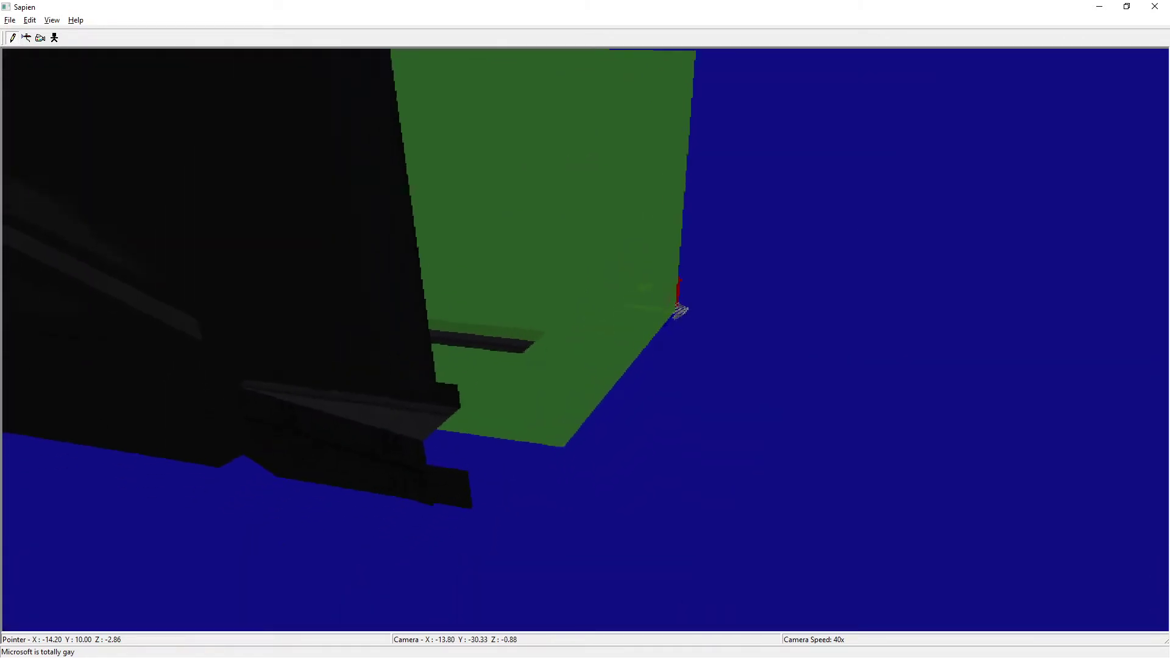
key("w")
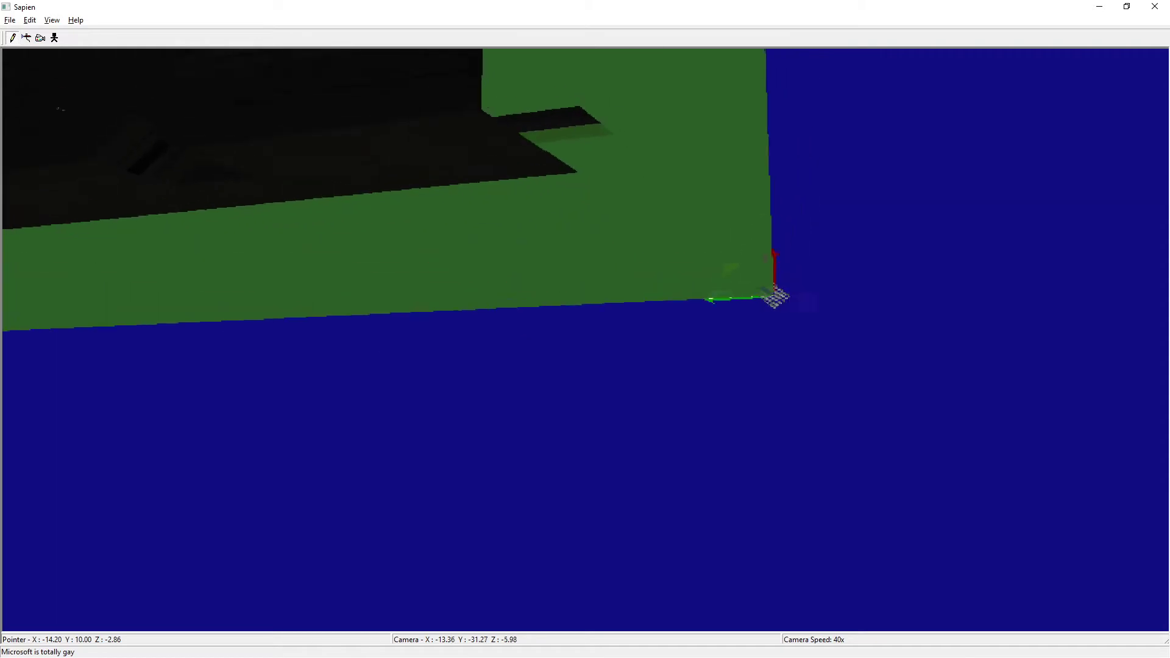
key("w")
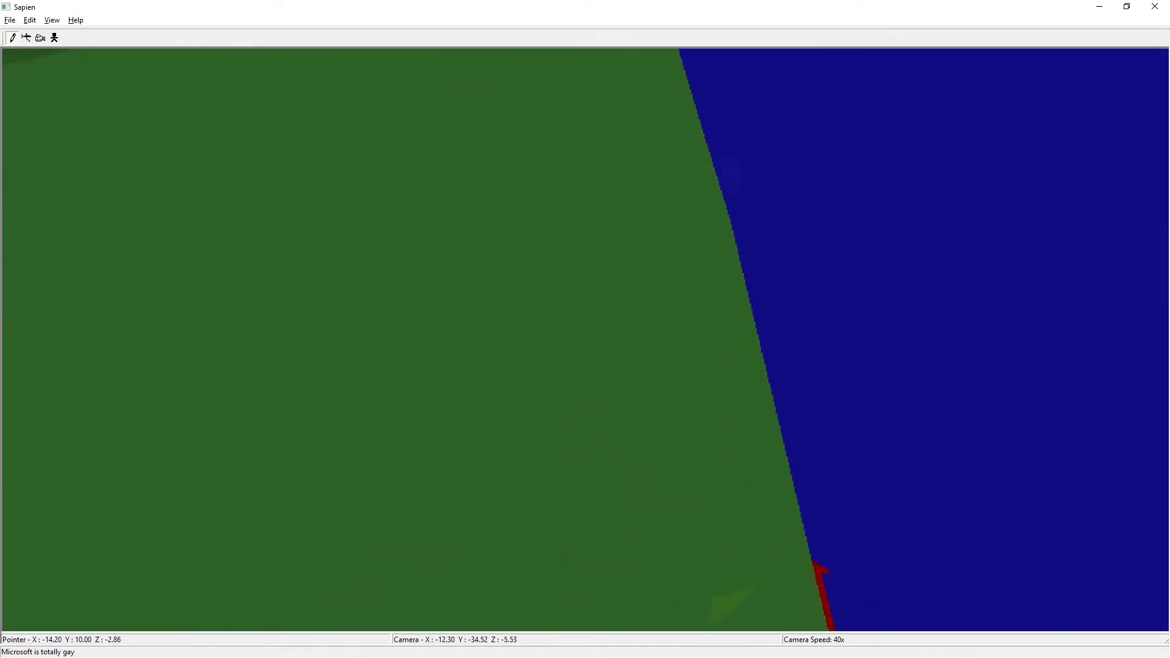
key("w")
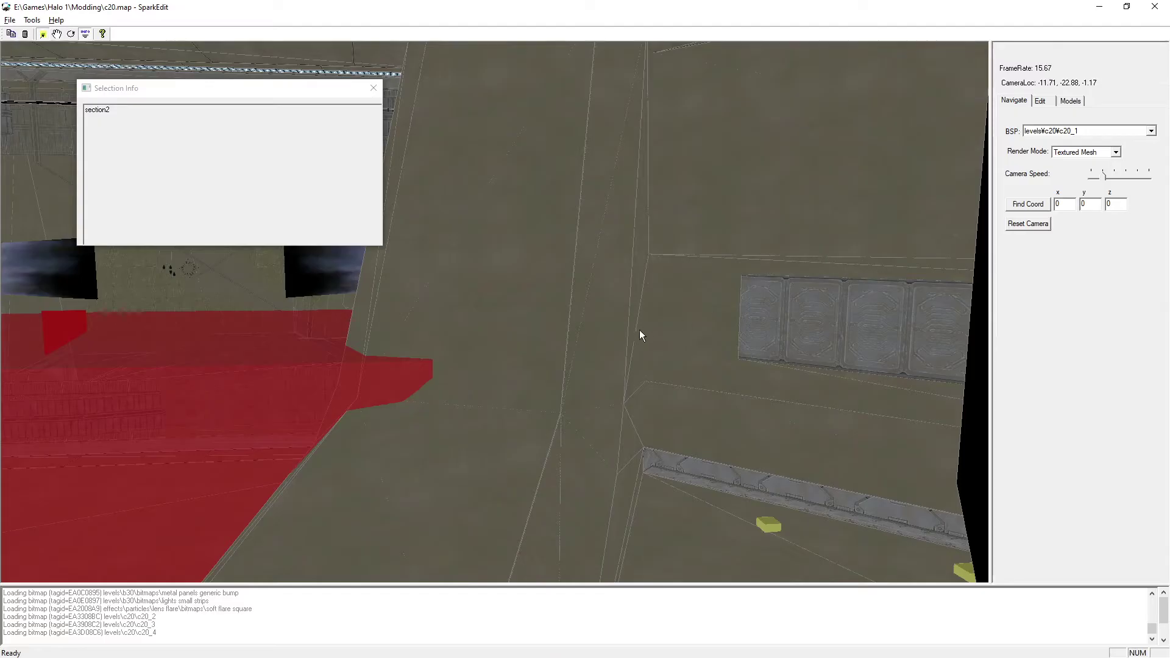
Switch to SparkEdit and examine the extent of the highlighted section2 trigger volume from several angles.
right_click_drag(640, 334, 552, 365)
key("w")
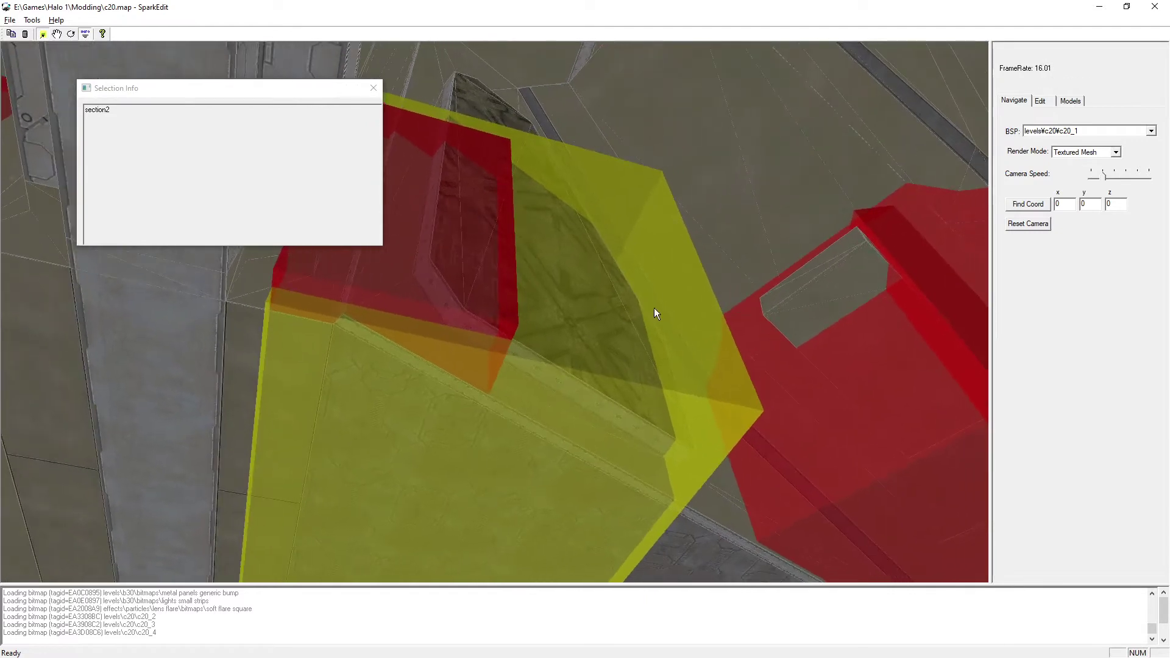
right_click_drag(647, 313, 517, 352)
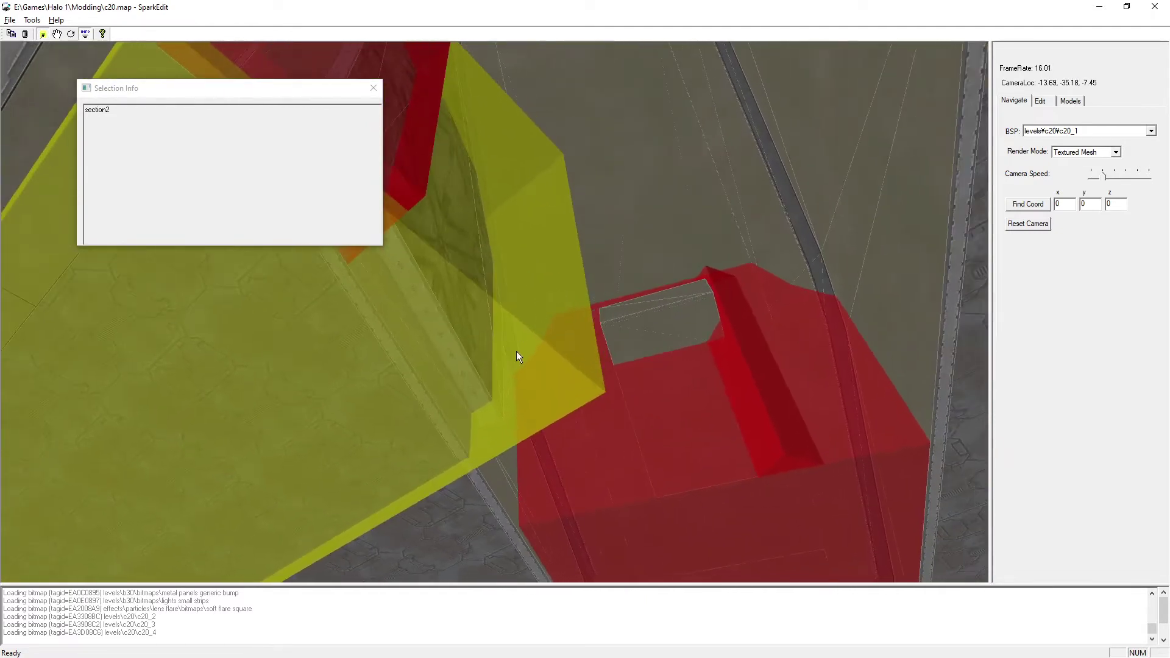
right_click_drag(523, 287, 746, 262)
right_click_drag(493, 234, 567, 251)
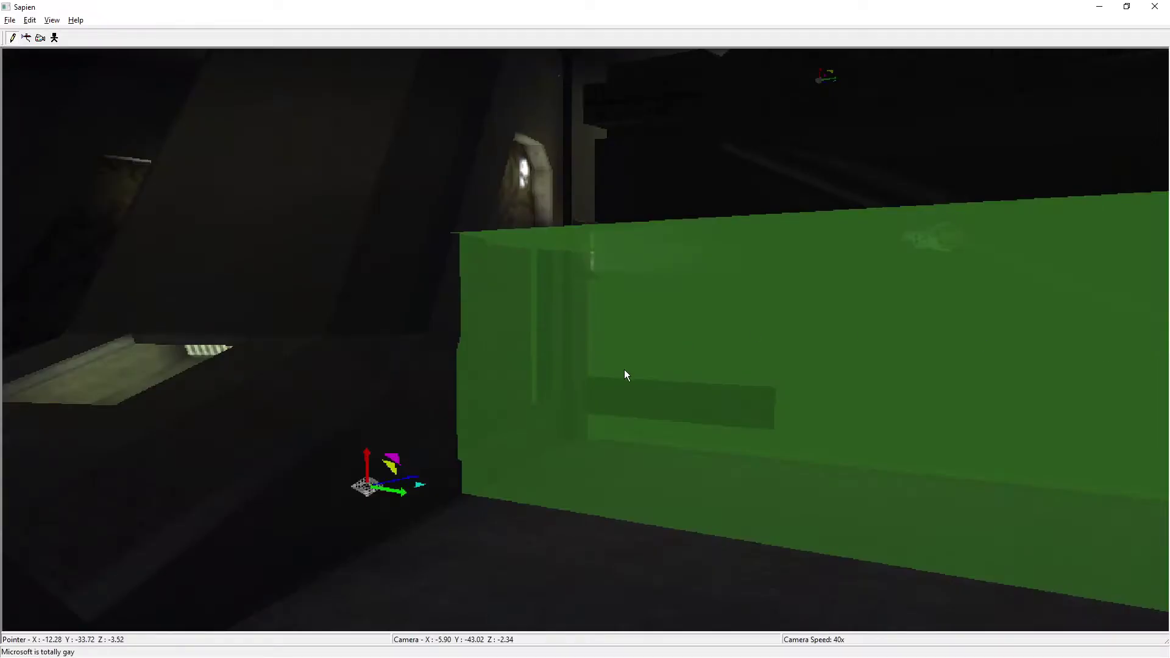
Switch to Sapien and fly from the section2 trigger through the corridors towards the first elevator.
middle_click_drag(623, 373, 768, 369)
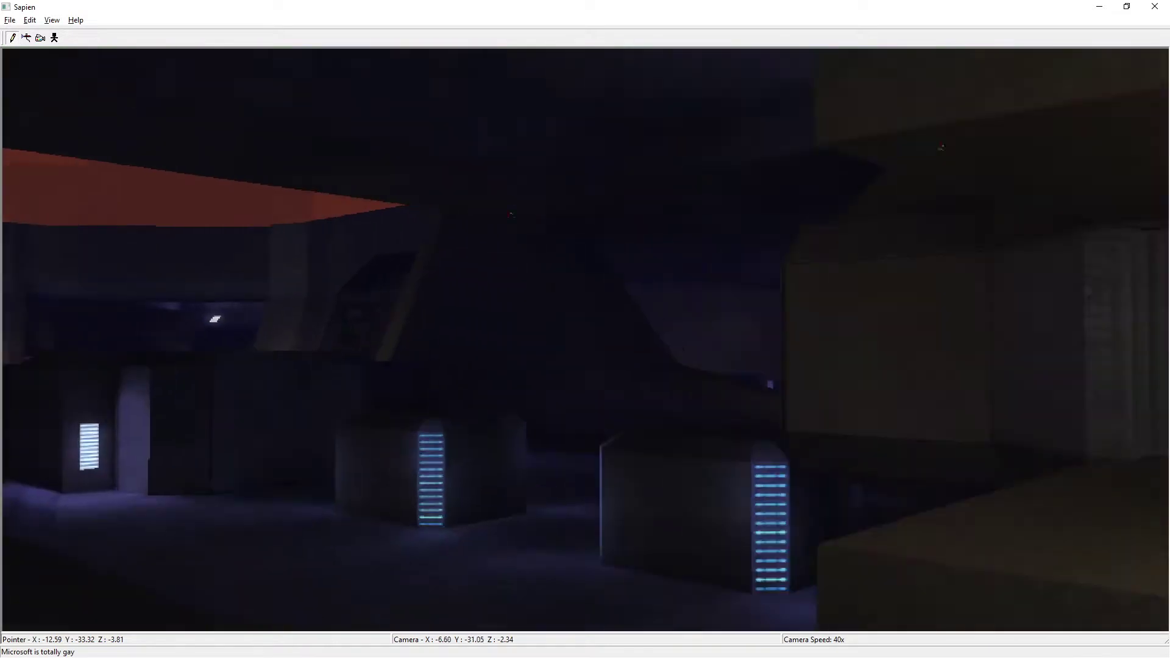
key("w")
middle_click_drag(584, 341, 688, 338)
key("w")
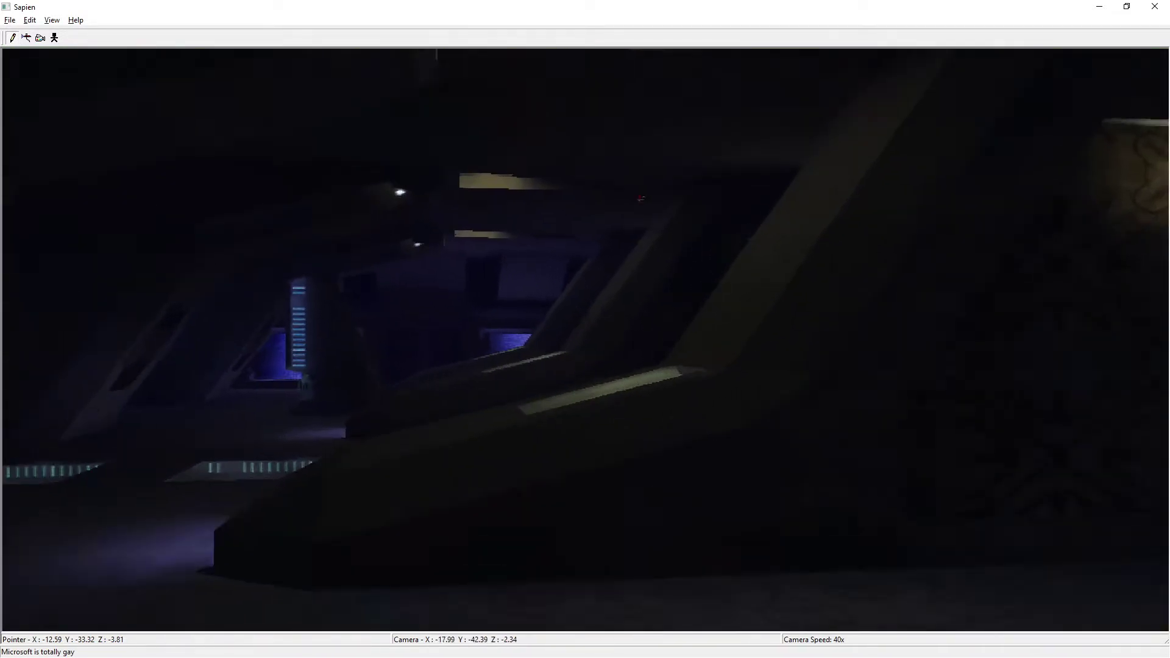
key("w")
middle_click_drag(640, 198, 693, 237)
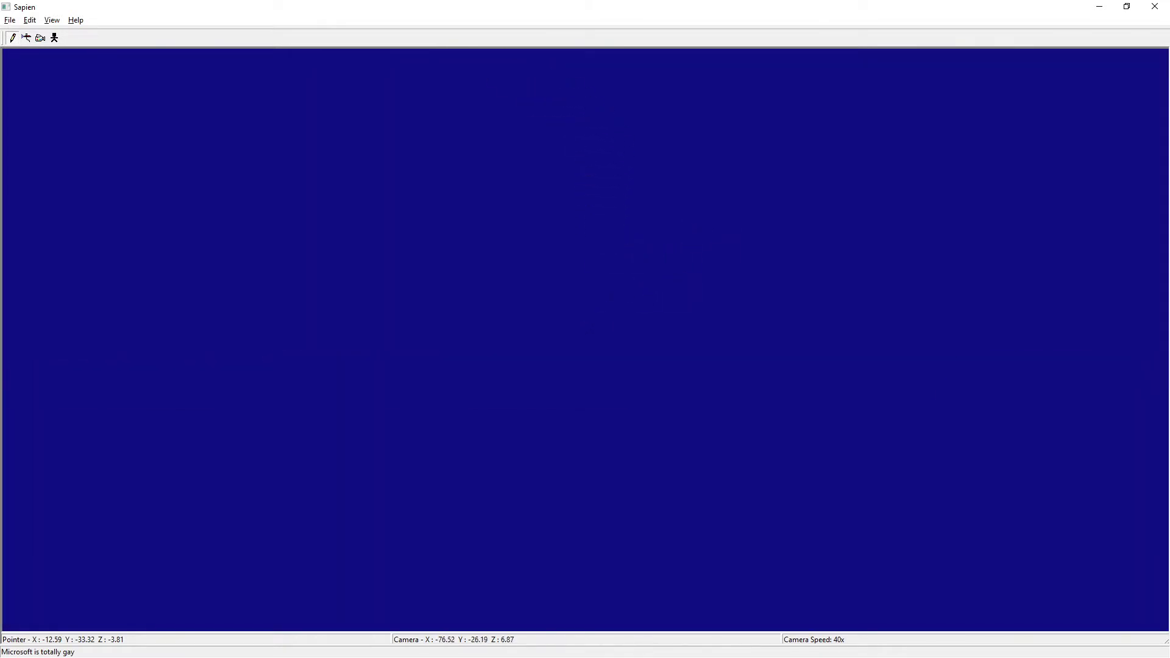
key("w")
middle_click_drag(585, 340, 378, 338)
key("d")
key("a")
key("a")
middle_click_drag(585, 340, 603, 305)
key("a")
key("w")
key("w")
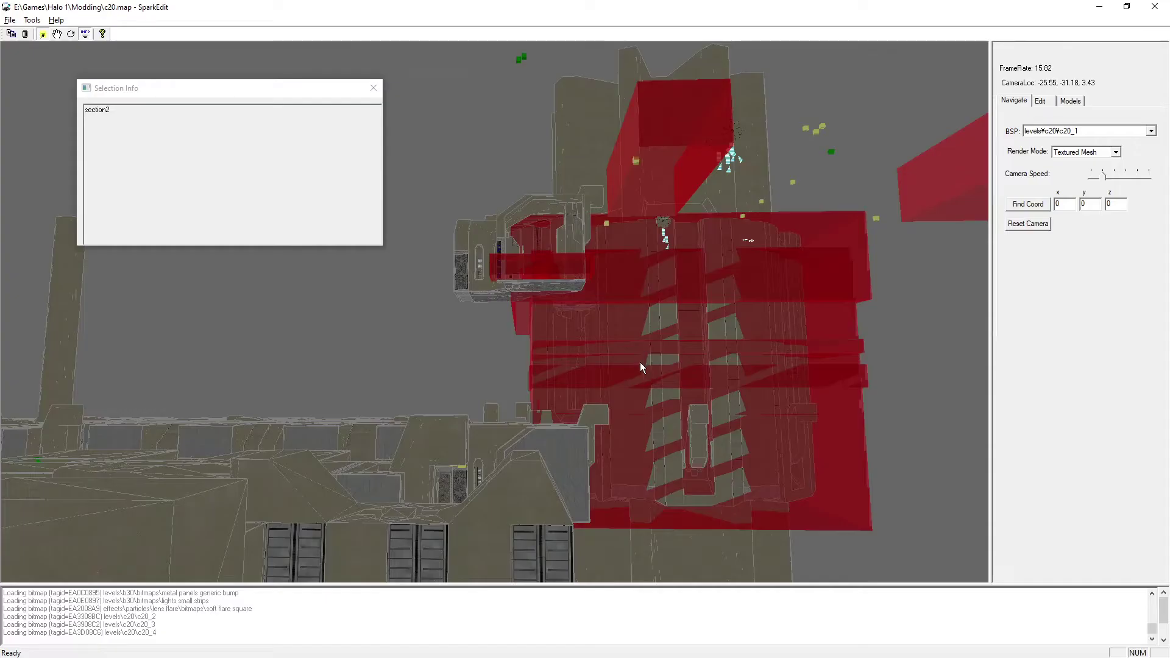
Switch to SparkEdit and survey the trigger volumes around the c20_1 level from outside its geometry.
right_click_drag(639, 362, 1030, 183)
key("s")
right_click_drag(733, 242, 749, 279)
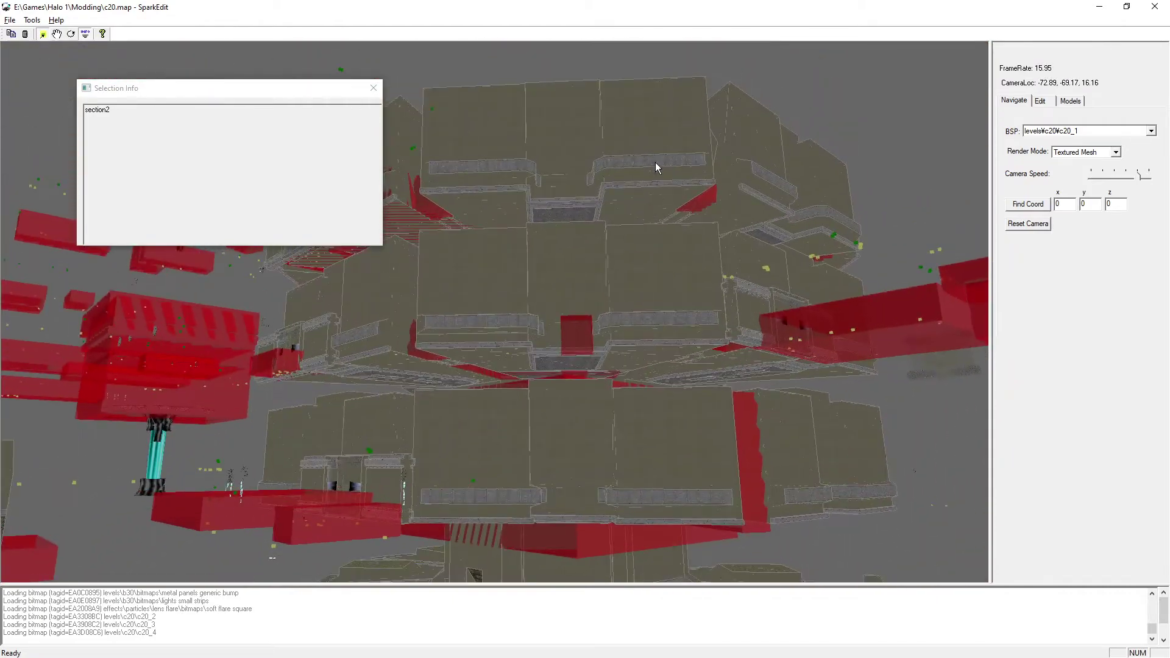
right_click_drag(594, 412, 637, 431)
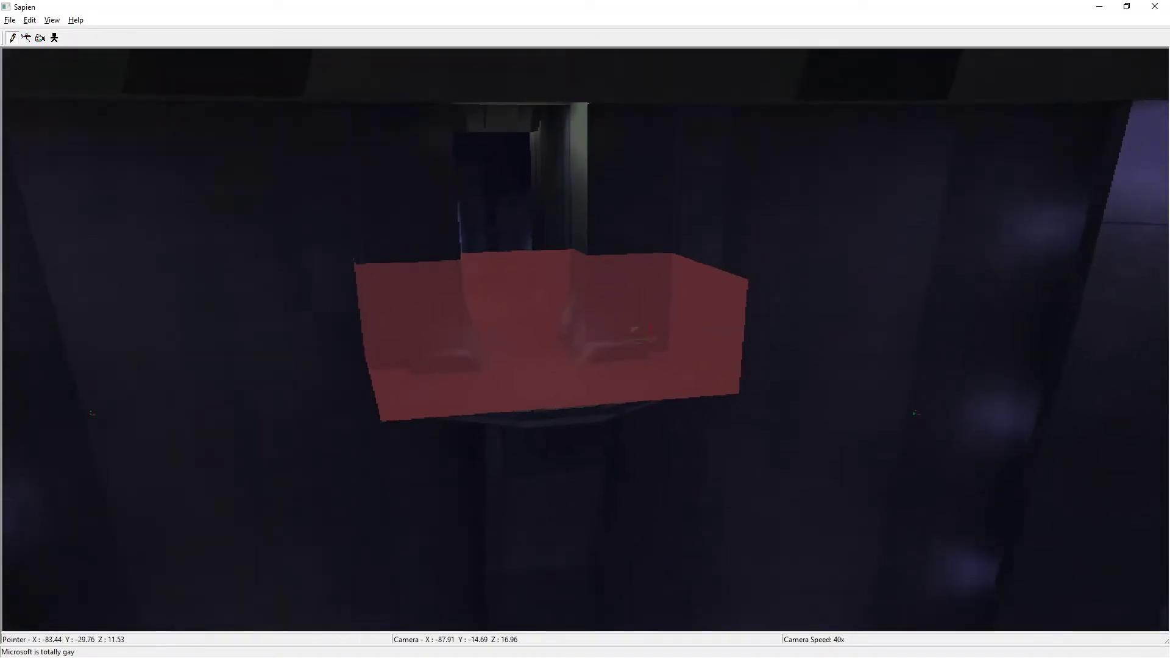
Switch to Sapien and examine the section3_trigger volume at the top of the first elevator from all around.
right_click_drag(720, 347, 688, 316)
middle_click_drag(709, 414, 945, 447)
key("a")
key("f")
key("a")
key("a")
middle_click_drag(475, 371, 1158, 444)
key("r")
key("w")
key("a")
key("a")
key("w")
key("a")
key("a")
key("a")
middle_click_drag(585, 342, 689, 341)
key("w")
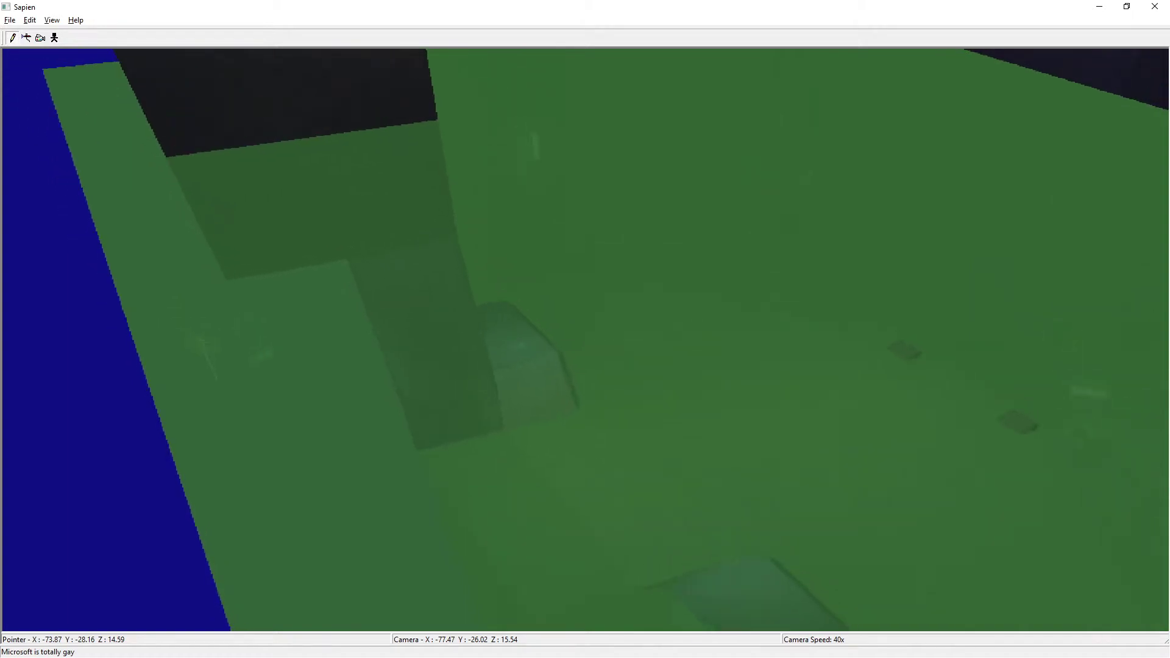
key("w")
middle_click_drag(688, 341, 689, 299)
key("d")
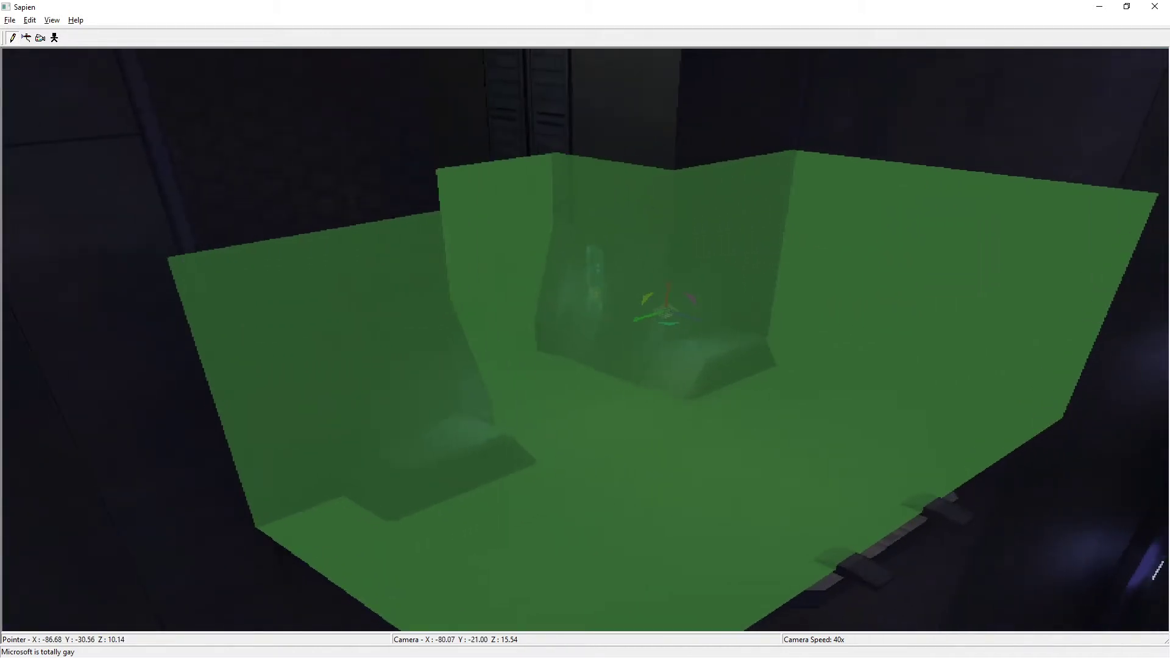
Check the section4_trigger row in the trigger spreadsheet, and inspect the section3_trigger volume in SparkEdit.
key("alt+Tab")
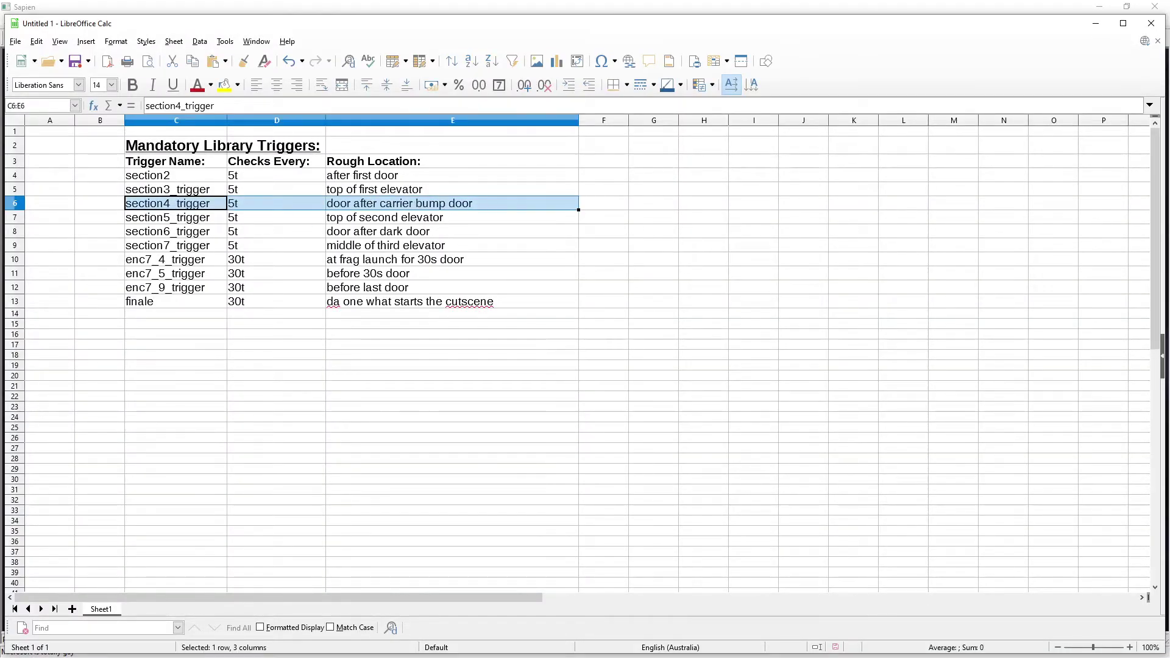
key("alt+Tab")
middle_click_drag(802, 299, 470, 396)
key("s")
key("w")
middle_click_drag(493, 435, 444, 378)
left_click(506, 401)
key("s")
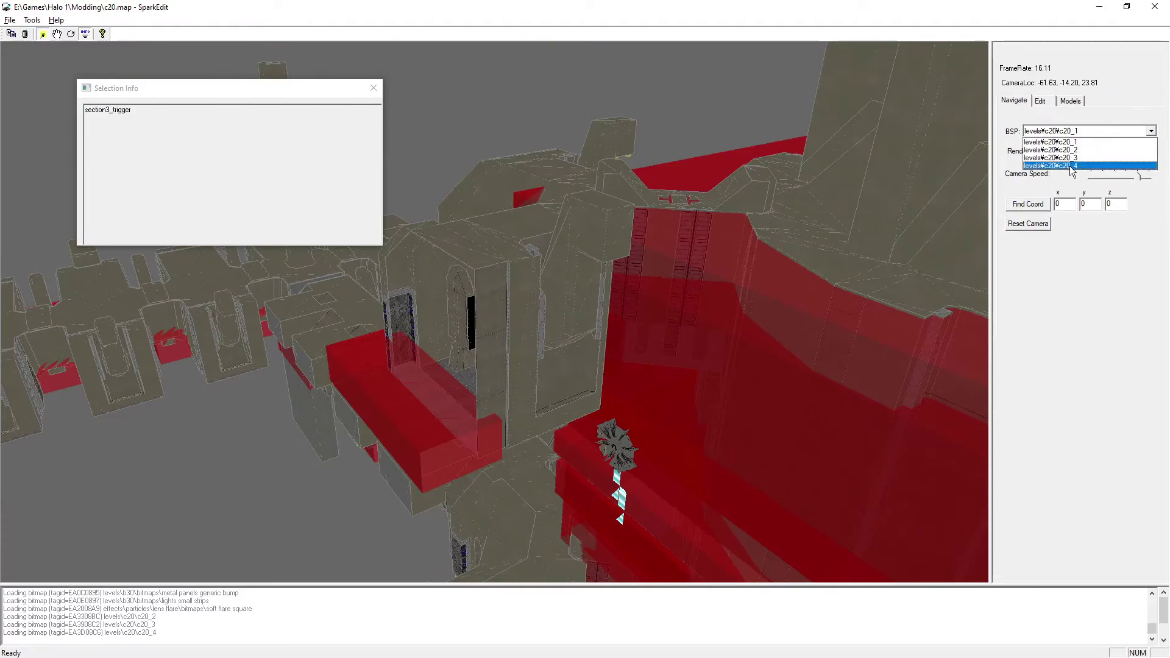
Try viewing the map with the levels\c20\c20_2 BSP, and switch back to levels\c20\c20_1.
left_click(1078, 150)
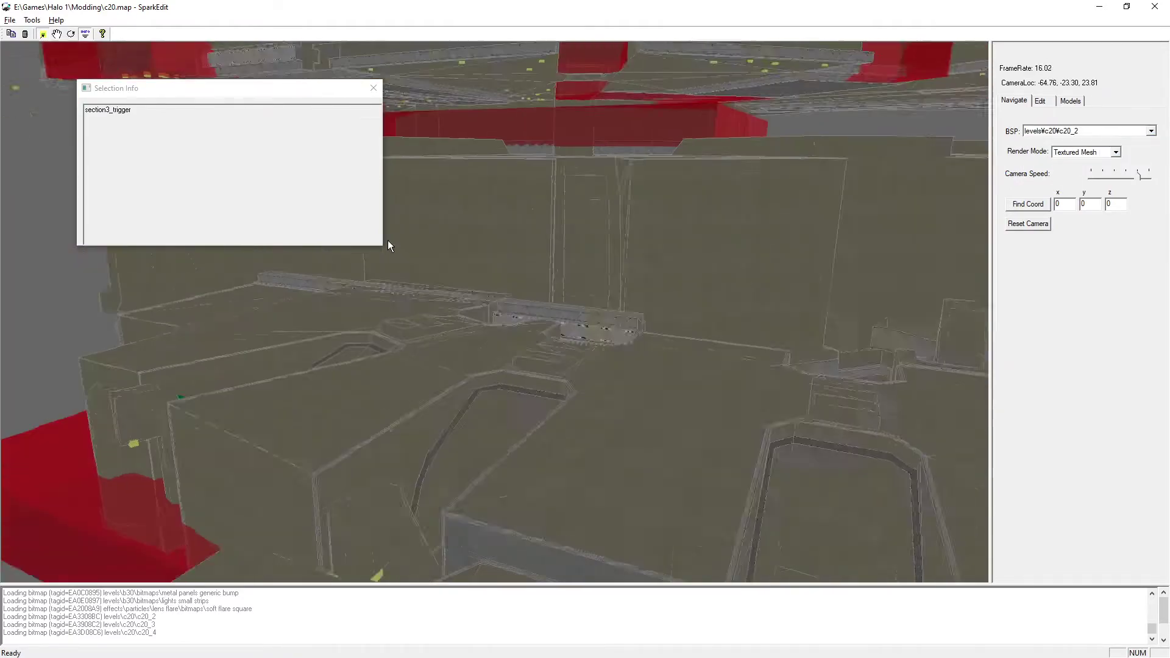
key("w")
middle_click_drag(511, 252, 646, 251)
key("w")
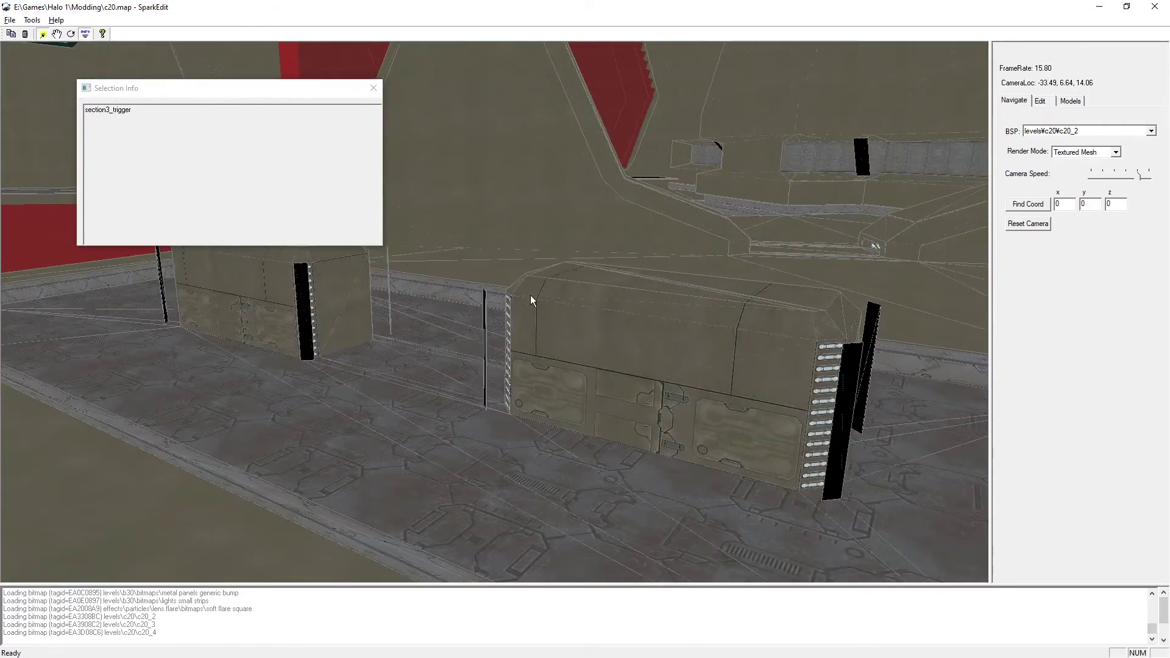
right_click_drag(638, 284, 634, 271)
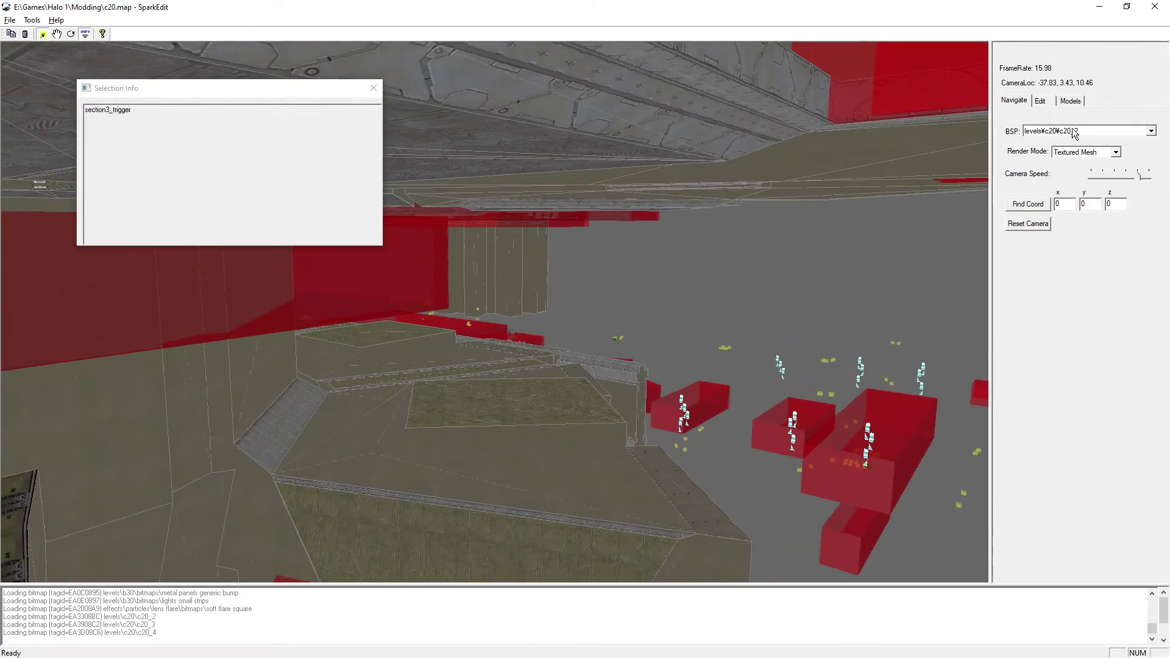
right_click_drag(744, 228, 648, 224)
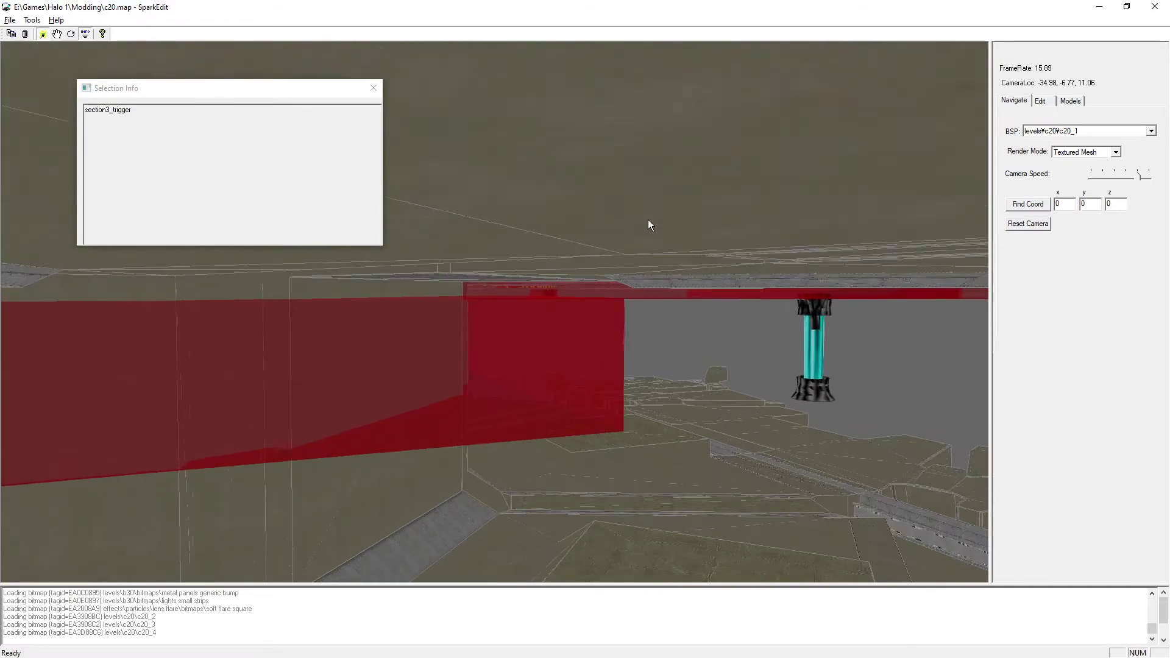
Check the fall_killer2 volume, and select and inspect the section4_trigger volume at the door after the carrier bump.
left_click(523, 343)
right_click_drag(523, 340, 544, 214)
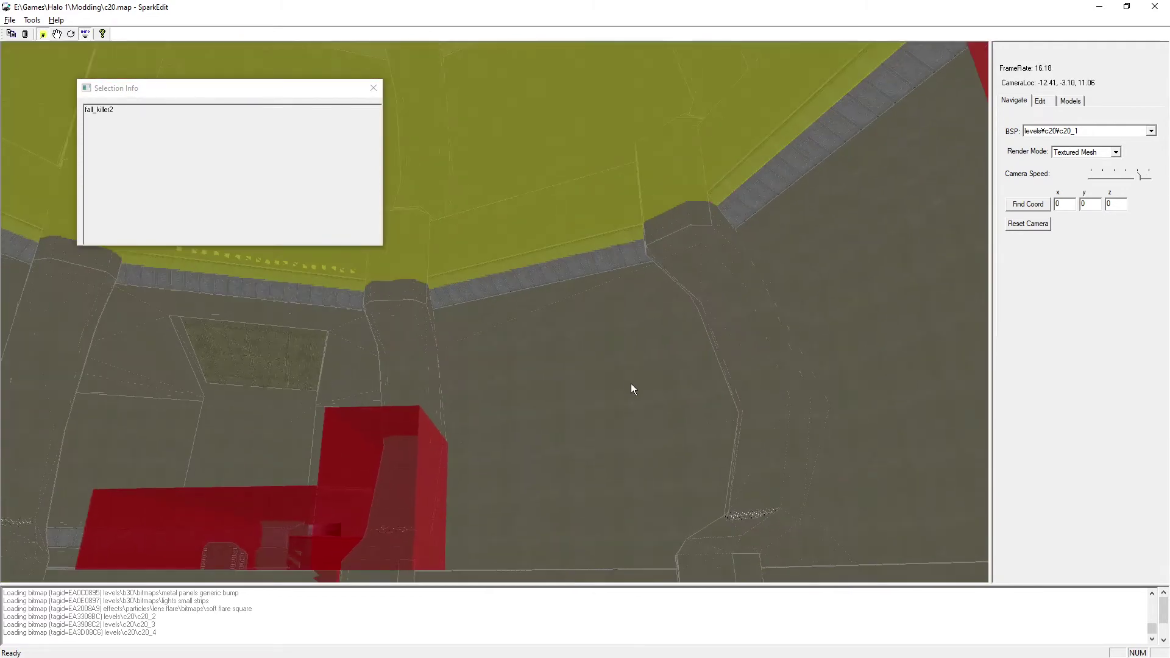
right_click_drag(631, 389, 578, 250)
left_click(496, 402)
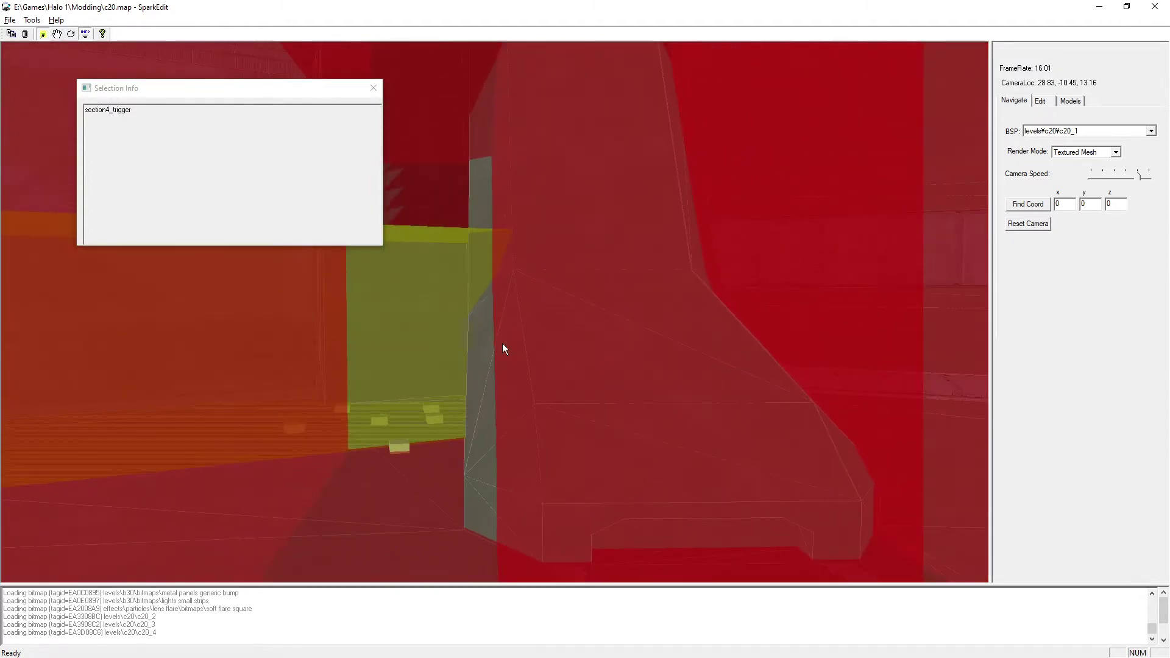
right_click_drag(503, 348, 508, 234)
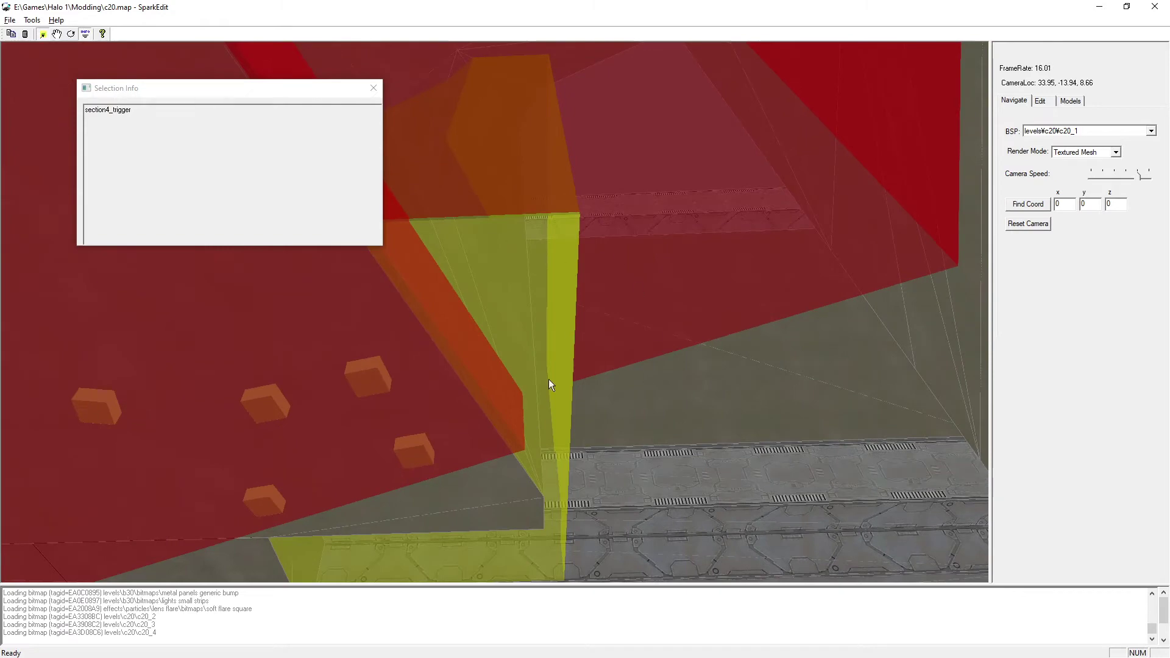
right_click_drag(548, 380, 733, 346)
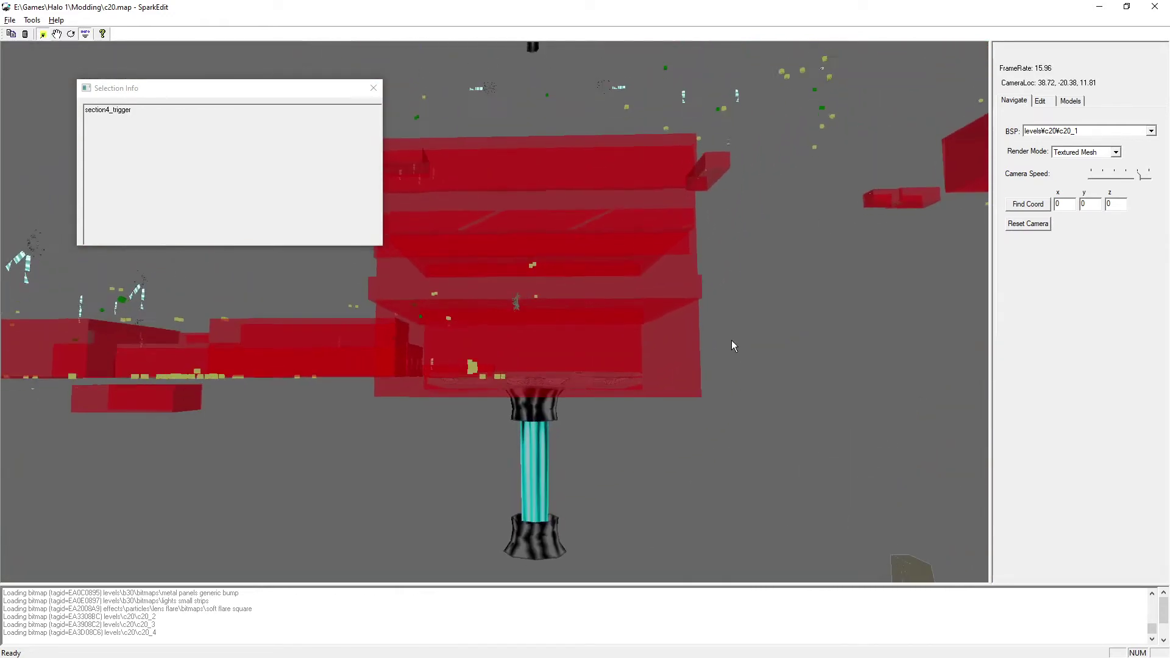
Check the tv_platform2 volume, and look up the section5_trigger row in the LibreOffice Calc trigger sheet.
left_click(537, 182)
right_click_drag(505, 310, 463, 314)
key("w")
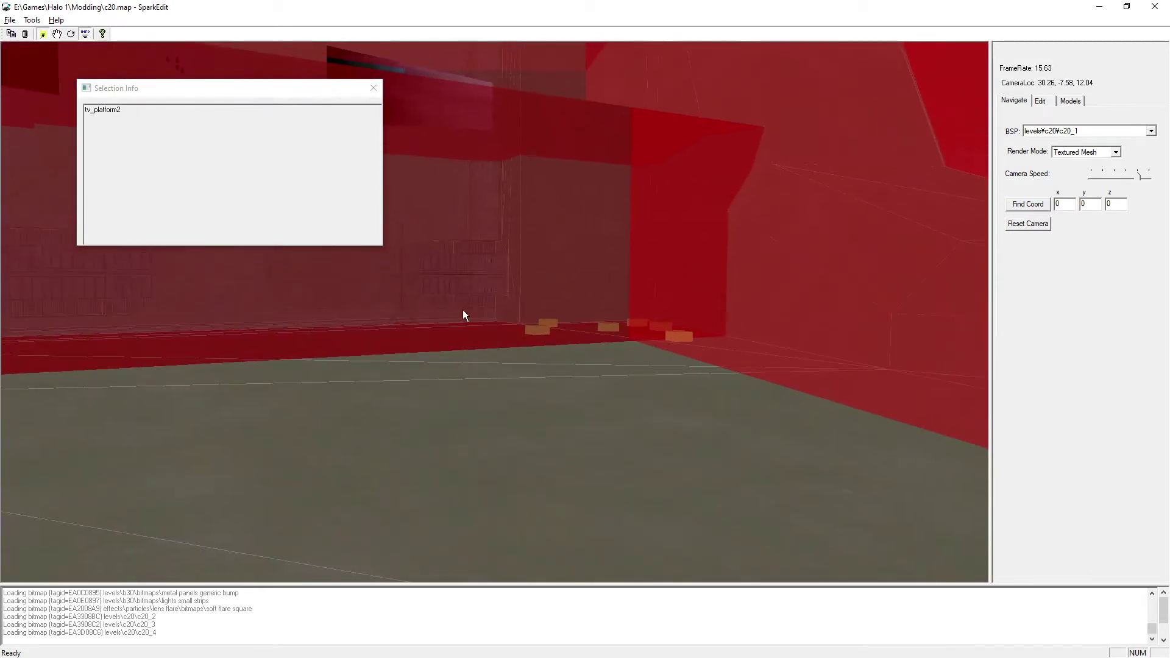
key("alt+Tab")
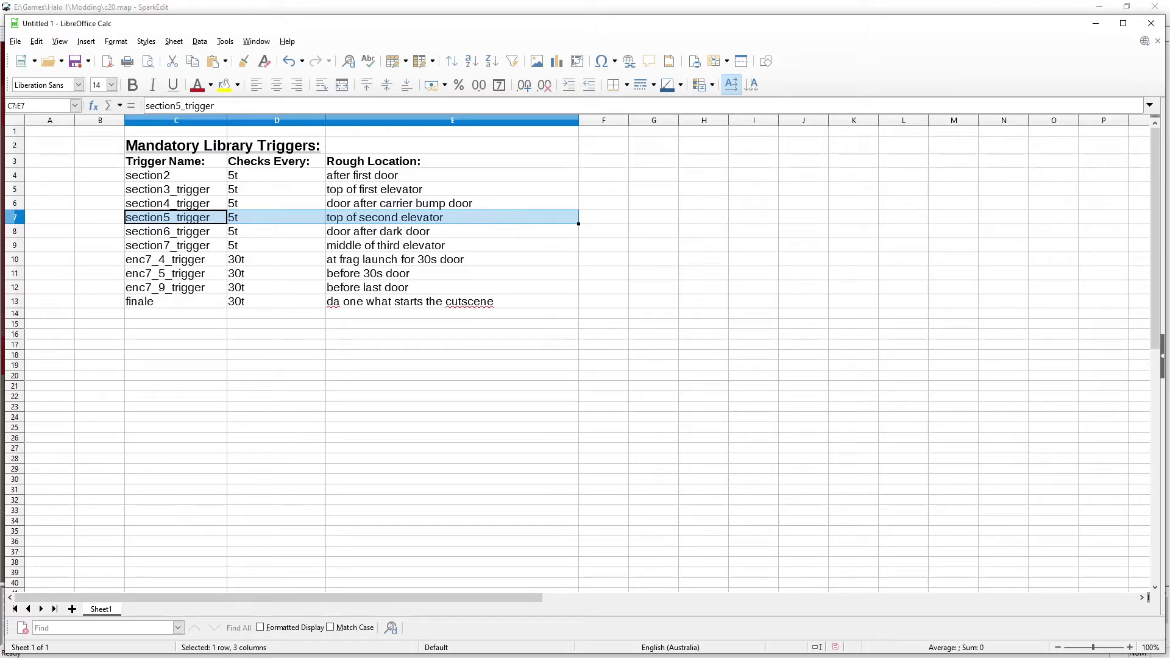
Switch to SparkEdit, show the levels\c20\c20_2 BSP, and examine the trigger volumes around the top of the second elevator.
key("alt+Tab")
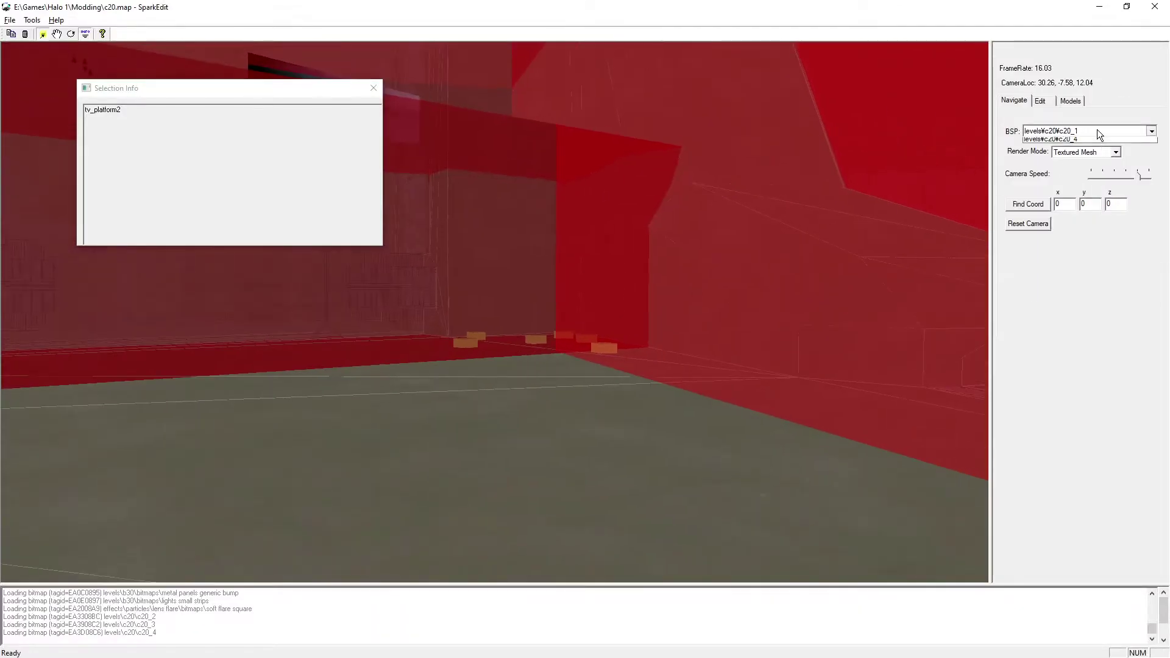
left_click(1086, 152)
right_click_drag(755, 243, 623, 248)
key("w")
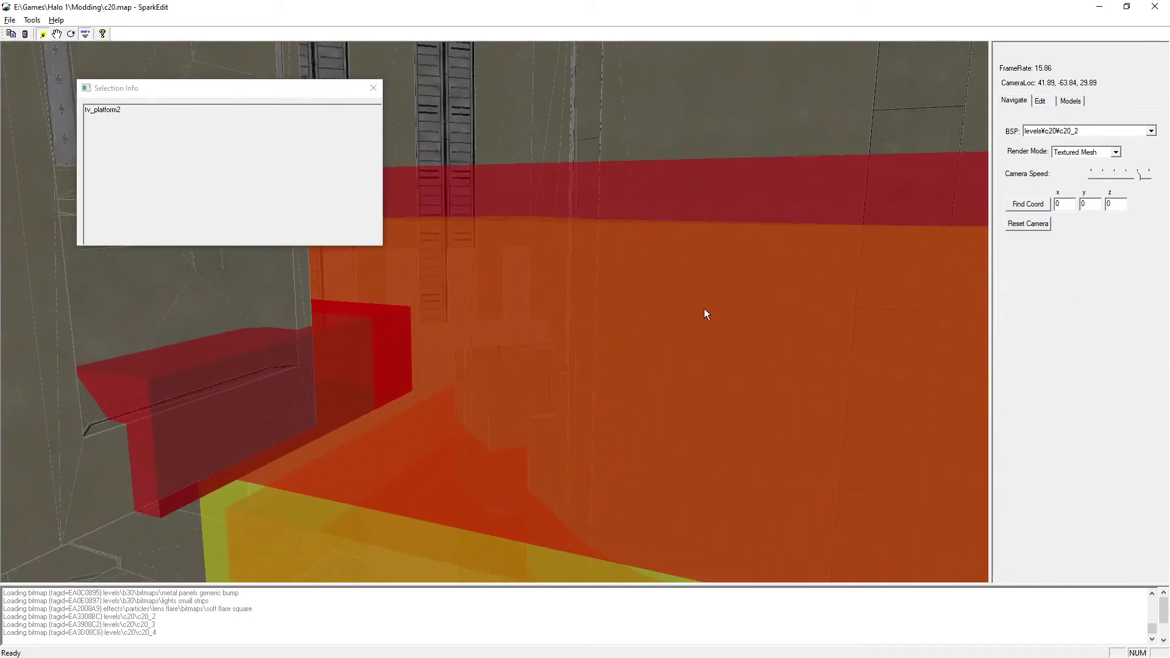
right_click_drag(704, 309, 722, 309)
key("s")
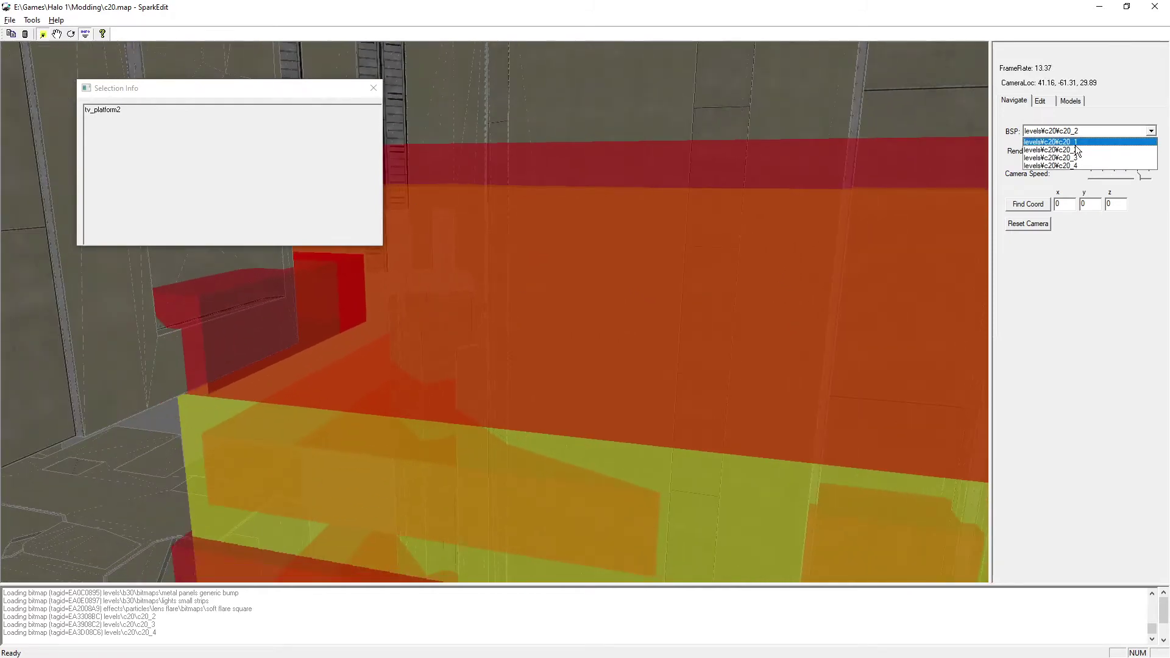
Compare the levels\c20\c20_1 BSP with levels\c20\c20_2 around the second elevator, ending on levels\c20\c20_2.
left_click(1075, 144)
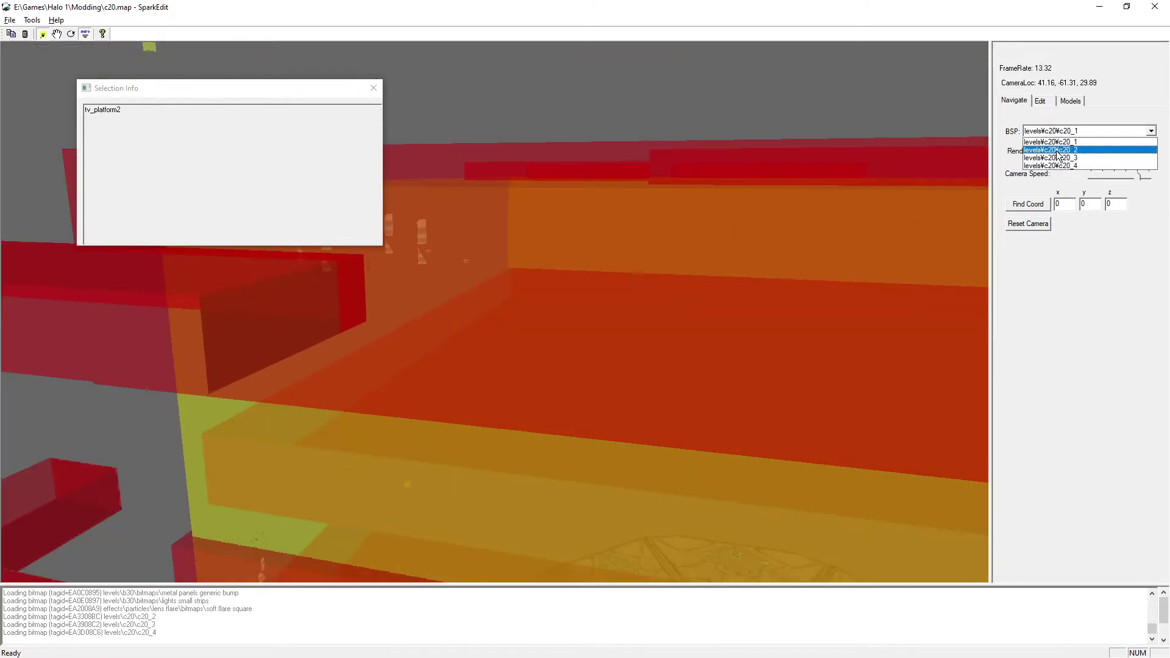
left_click(1057, 151)
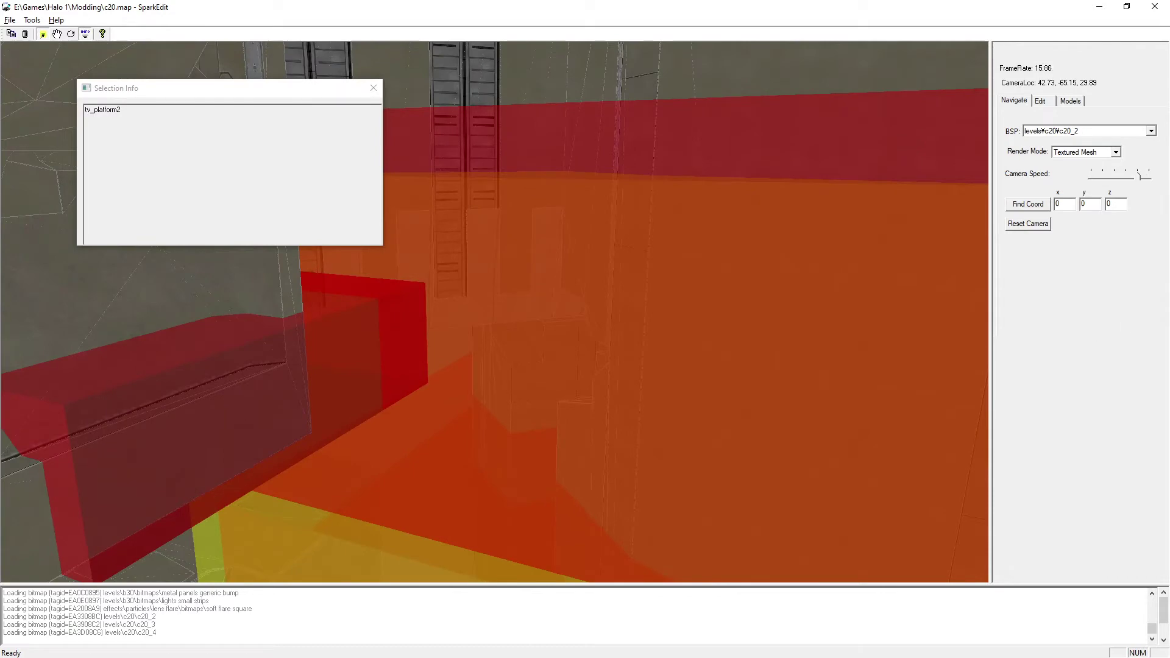
key("w")
right_click_drag(638, 268, 598, 276)
key("s")
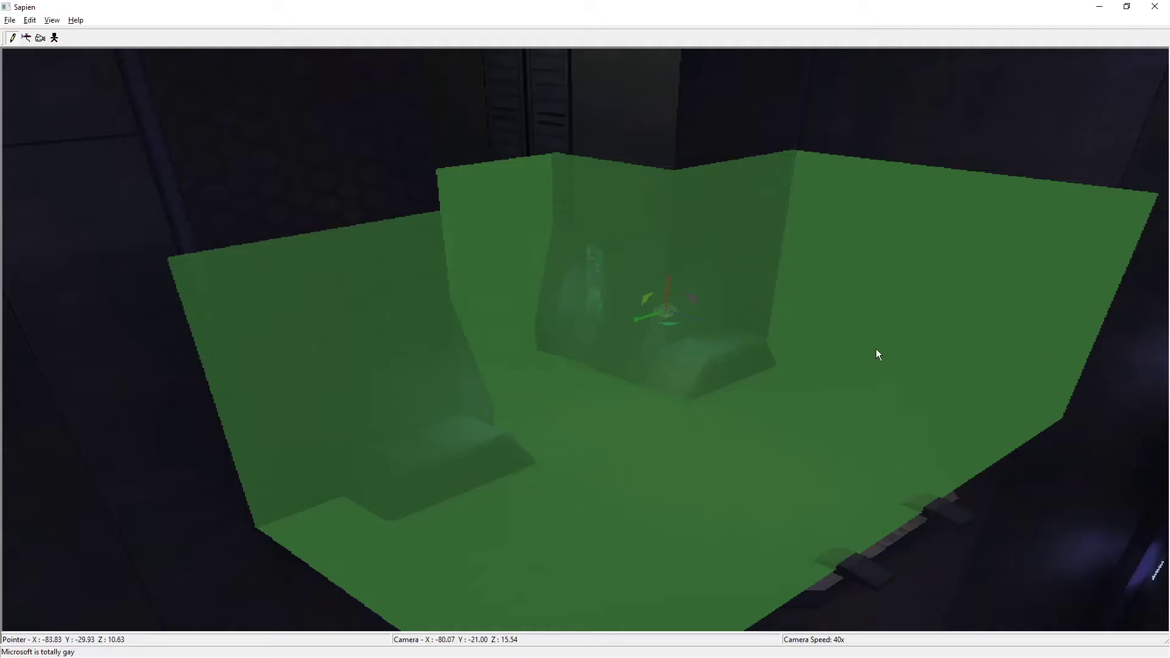
In Sapien, view the green trigger volume from farther away, and switch the BSP to c20_2.
middle_click_drag(876, 350, 944, 359)
key("s")
key("s")
mouse_move(173, 82)
middle_mouse_down()
mouse_move(244, 122)
mouse_move(173, 82)
middle_mouse_up()
left_click(40, 34)
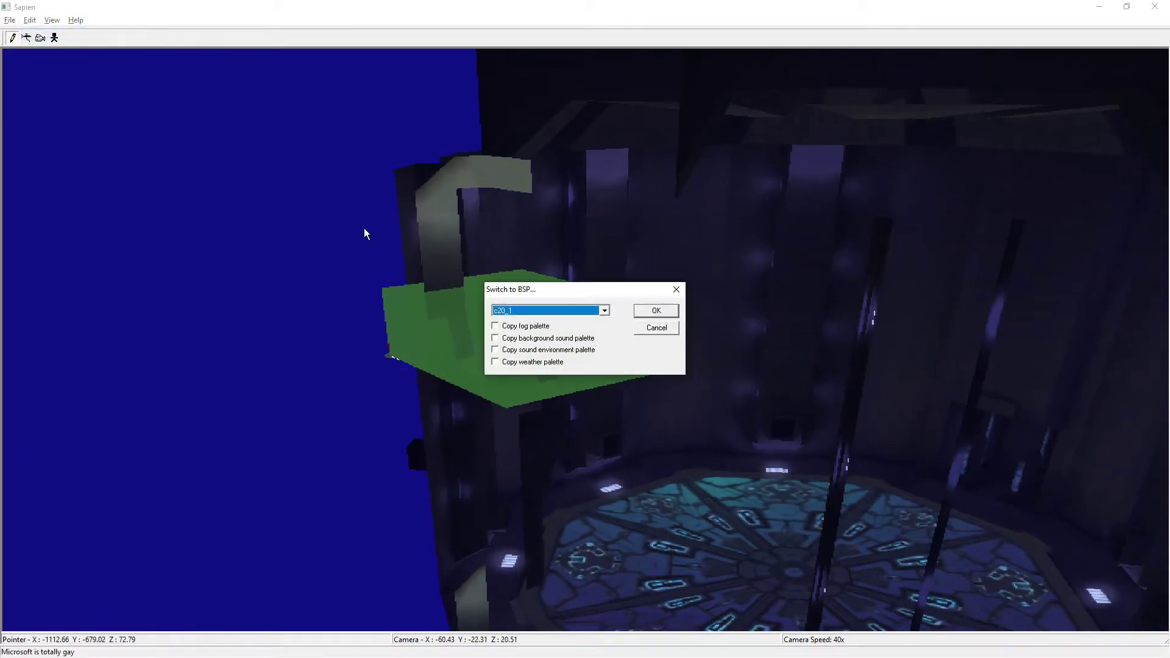
left_click(656, 311)
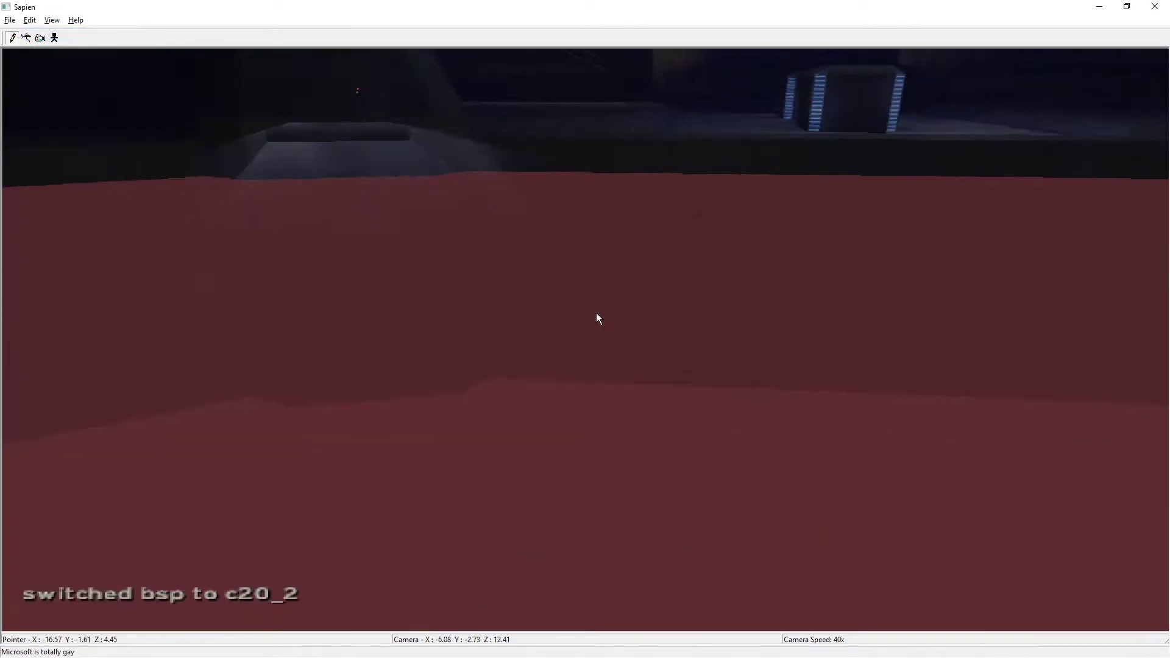
Raise the camera speed to 60x and travel through the c20_2 BSP to the second elevator shaft.
scroll(596, 312, "up", 1)
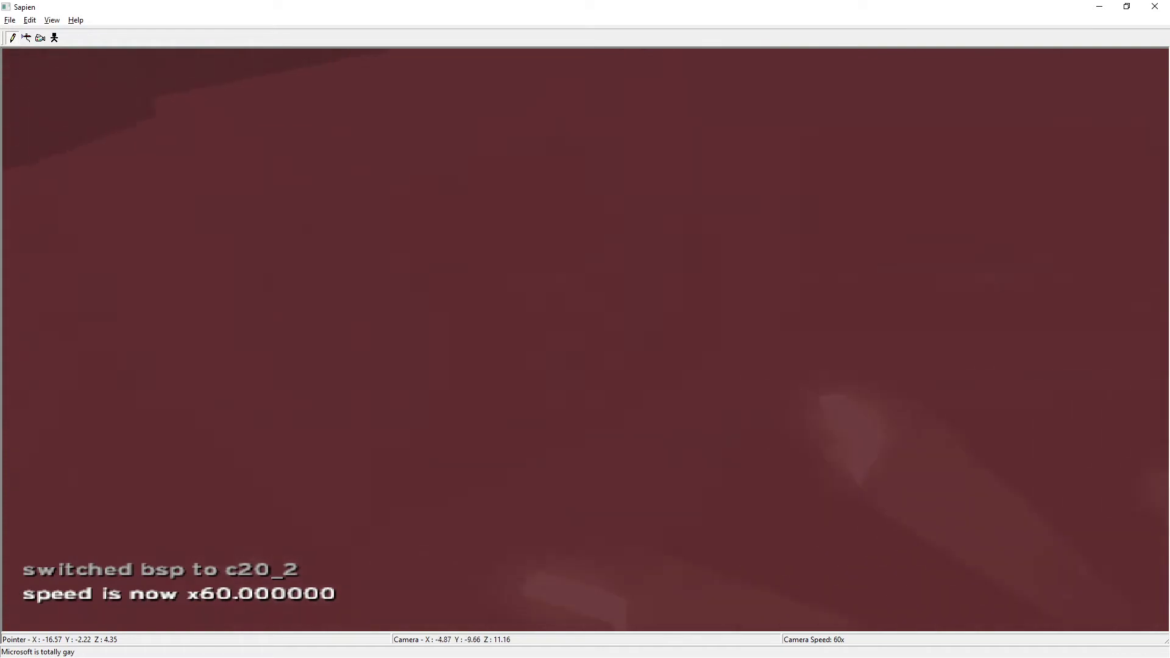
middle_click_drag(596, 313, 710, 202)
key("w")
key("w")
key("w")
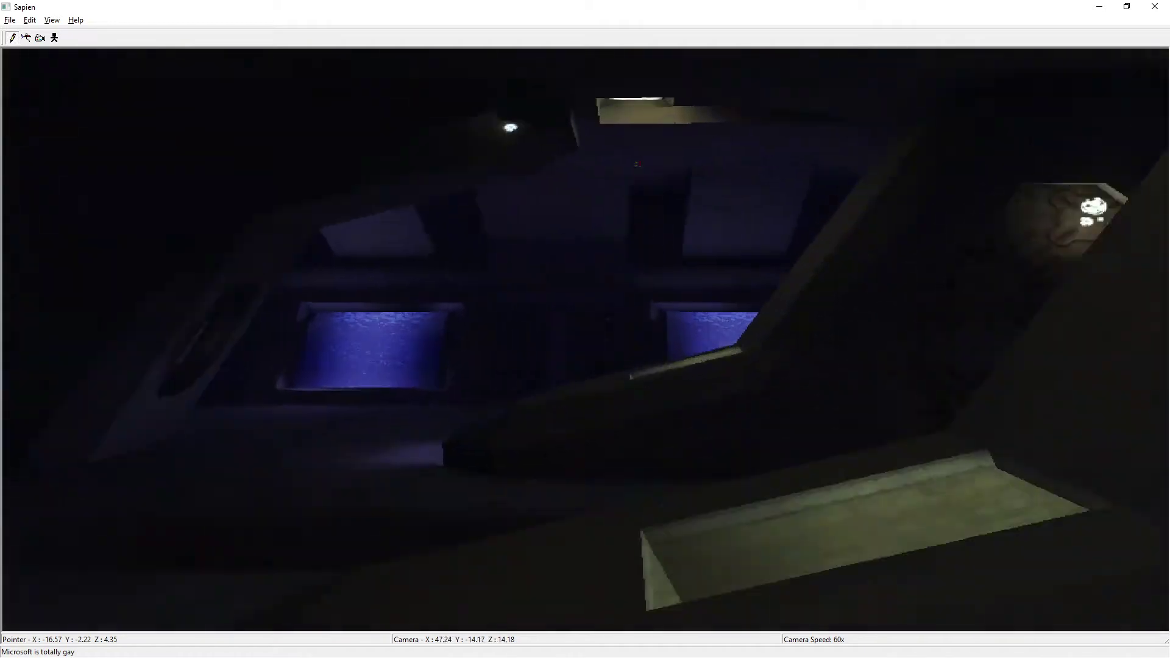
key("w")
middle_click_drag(638, 164, 905, 61)
key("w")
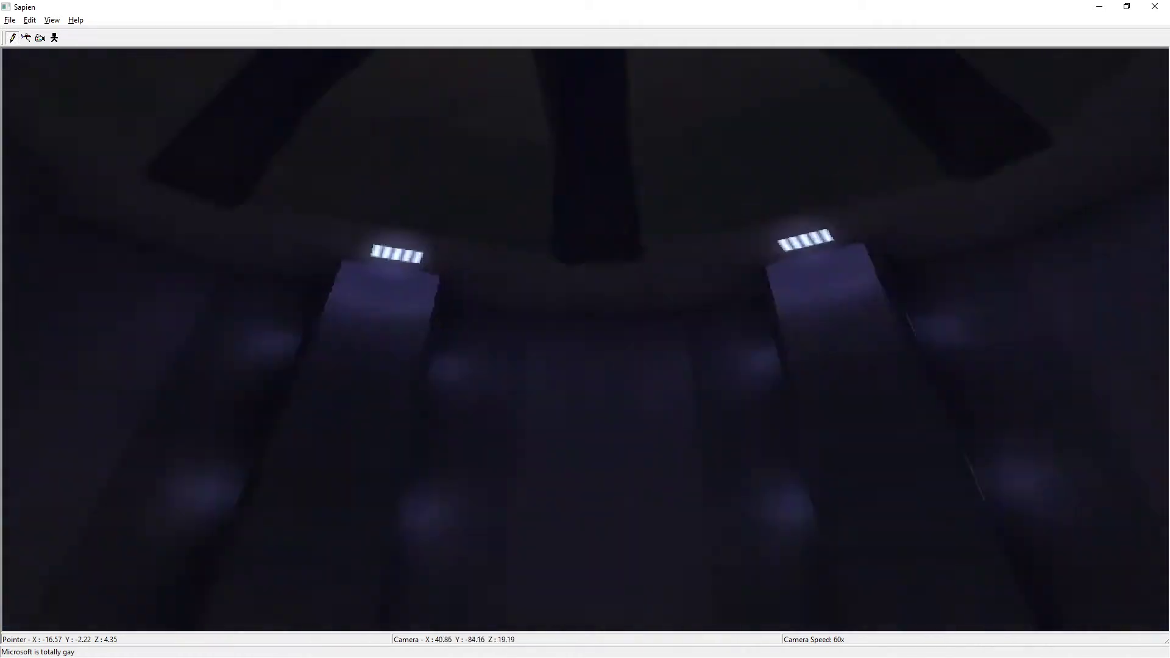
Examine the section5_trigger volume at the top of the second elevator, from the shaft and its exit.
key("w")
middle_click_drag(316, 152, 25, 268)
key("a")
key("a")
key("w")
key("w")
key("d")
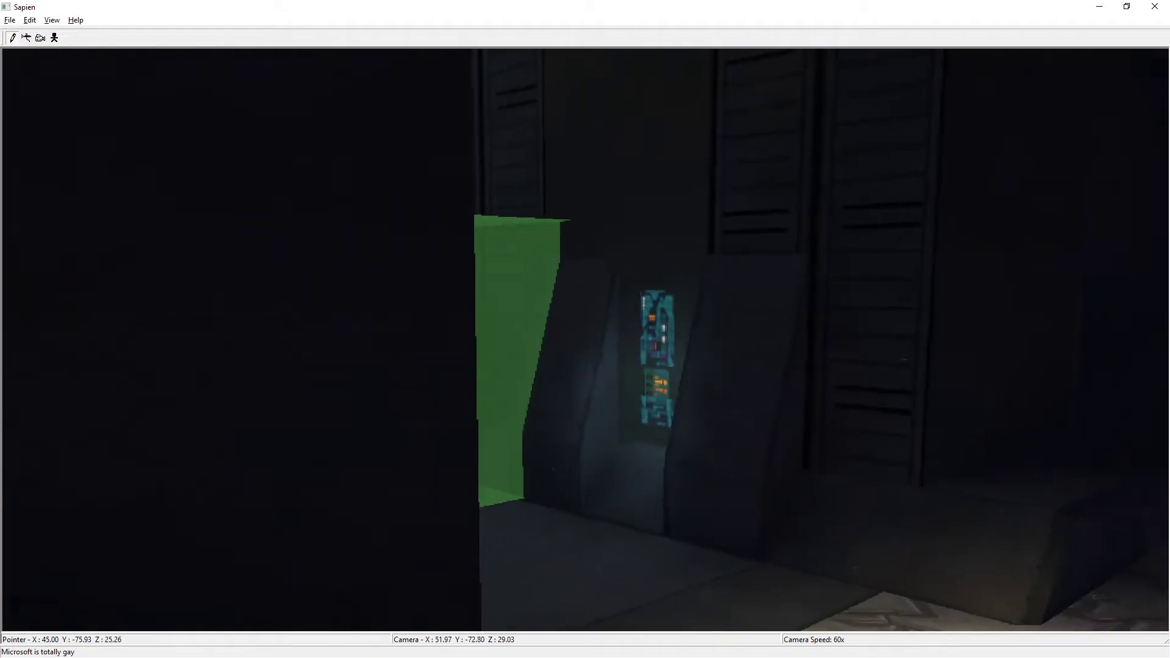
key("d")
middle_click_drag(585, 329, 22, 329)
key("d")
Check the section5_trigger row in the LibreOffice Calc trigger sheet, and return to Sapien to examine the volume's outer edge.
key("alt+Tab")
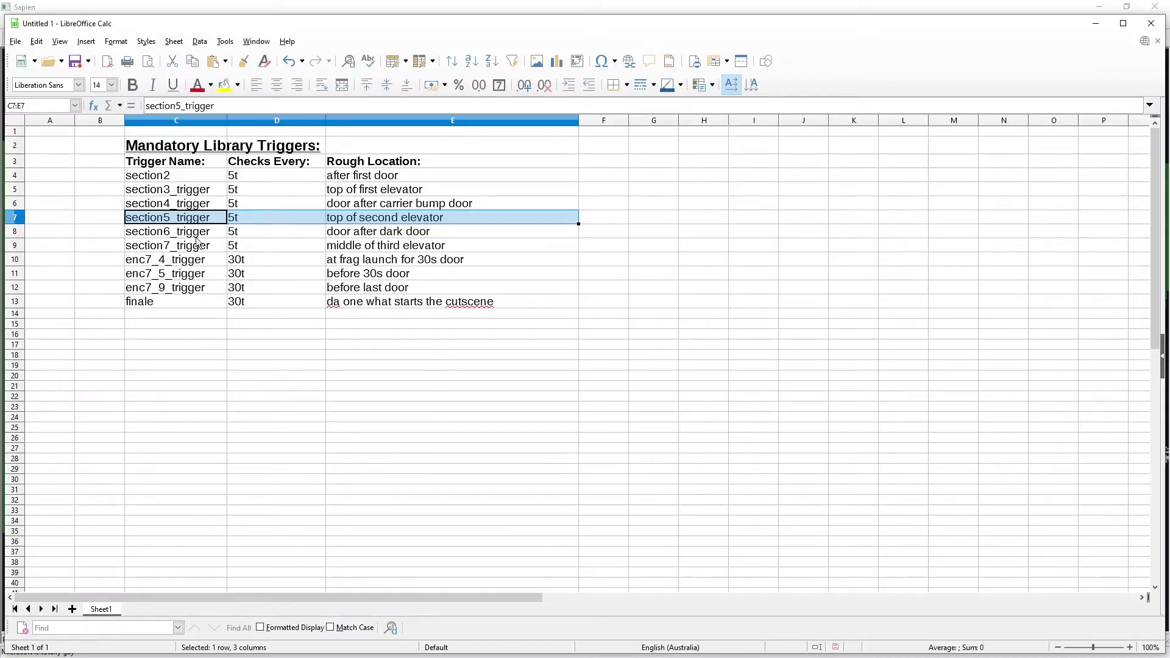
key("alt+Tab")
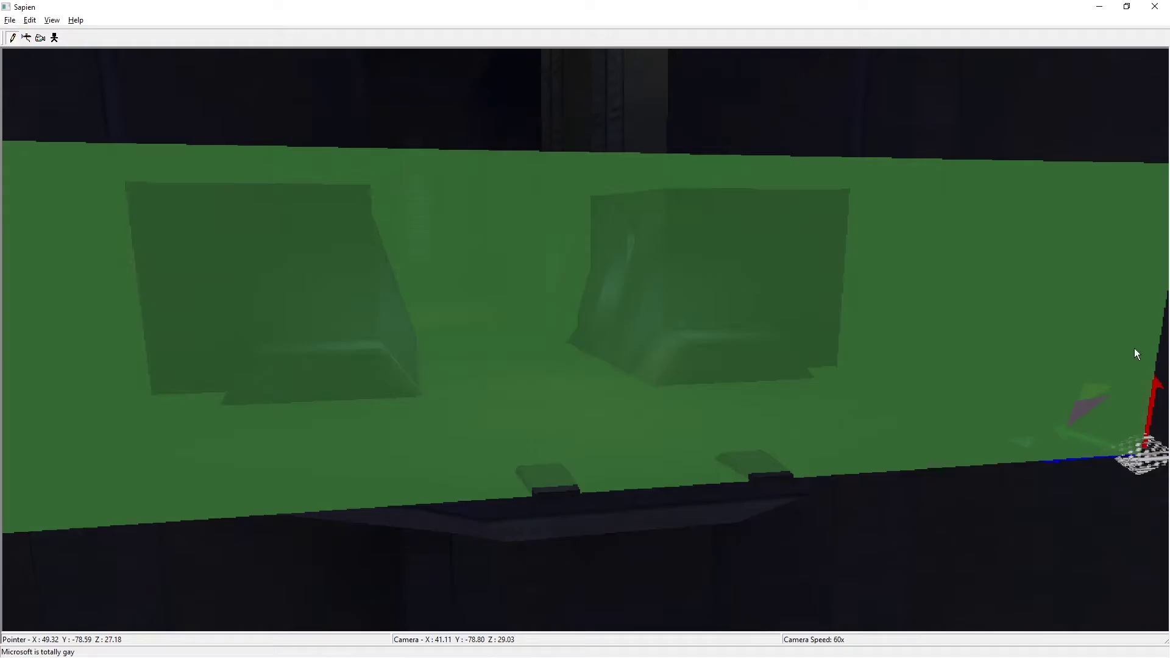
middle_click_drag(974, 366, 1118, 343)
key("d")
Switch to SparkEdit and inspect the section5_trigger volume and its surroundings at the second elevator.
key("alt+Tab")
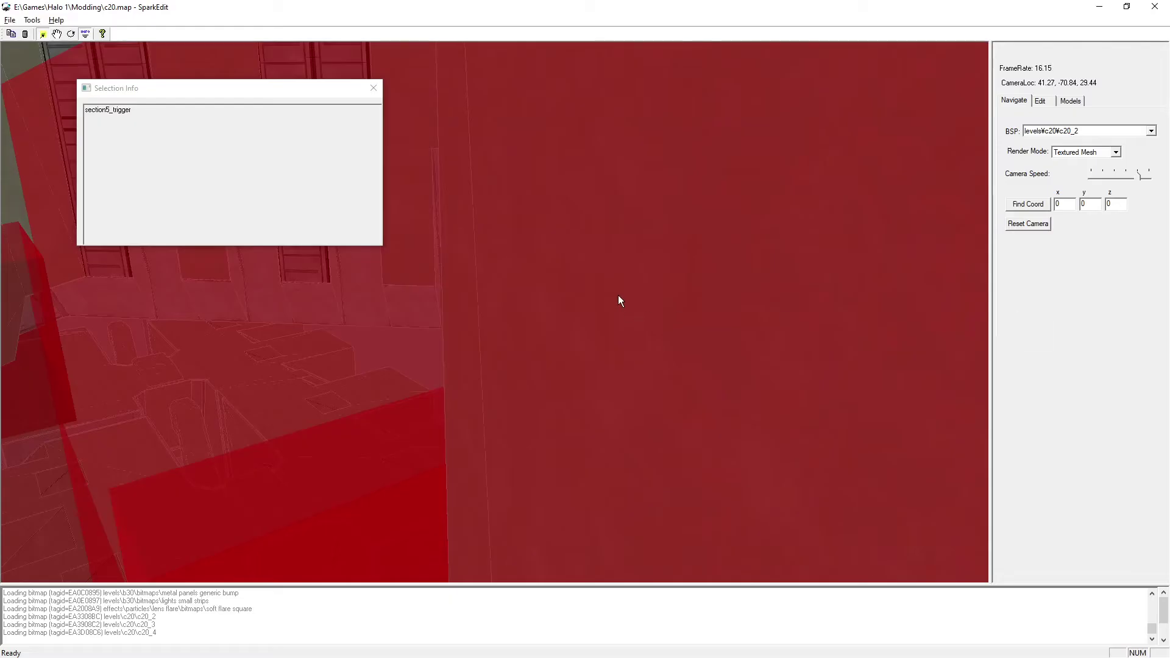
key("s")
right_click_drag(601, 283, 692, 291)
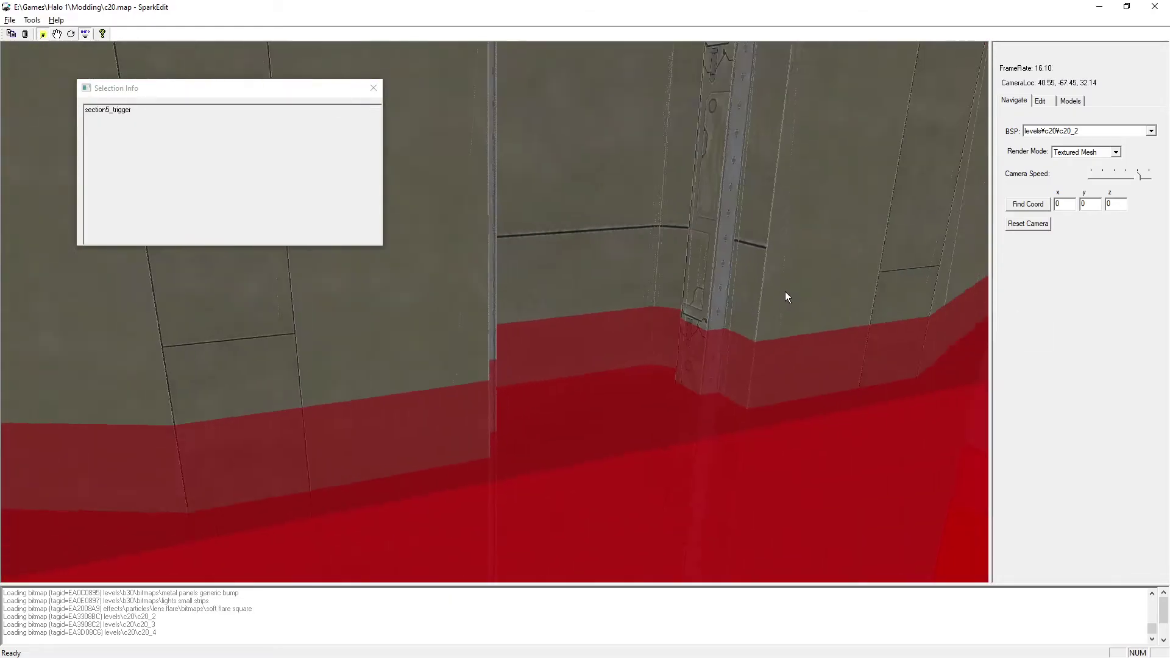
key("d")
right_click_drag(785, 293, 1048, 165)
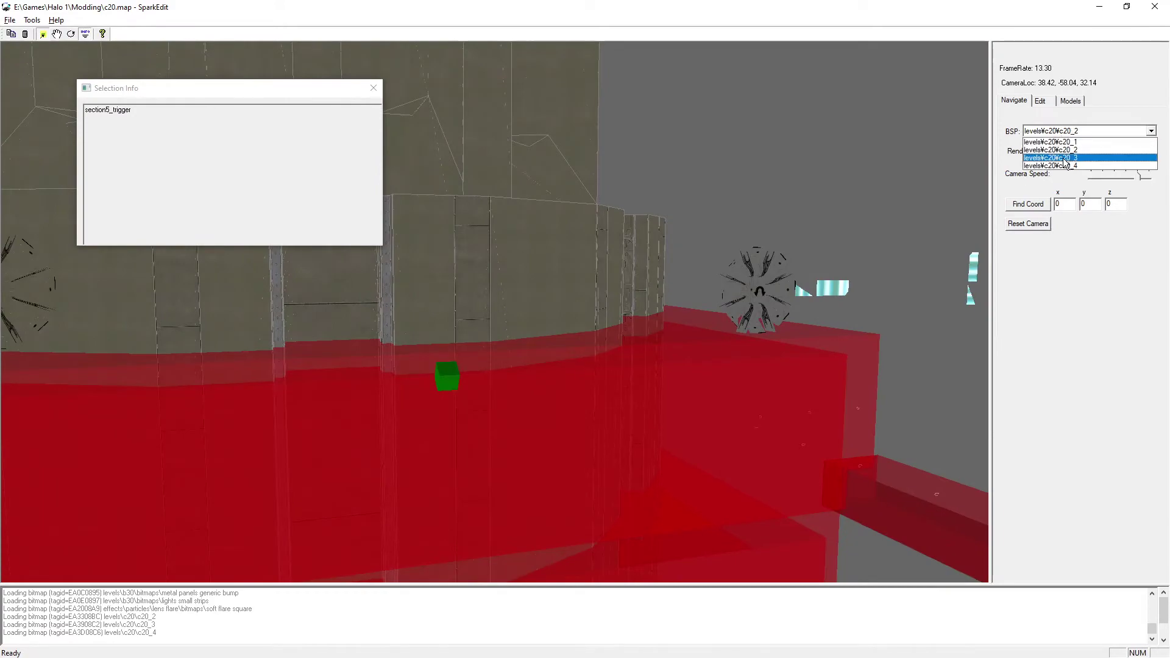
Show the levels\c20\c20_3 BSP in SparkEdit and survey its trigger volumes from outside the map.
left_click(1063, 159)
left_click(1029, 225)
key("s")
right_click_drag(633, 270, 824, 278)
key("d")
key("w")
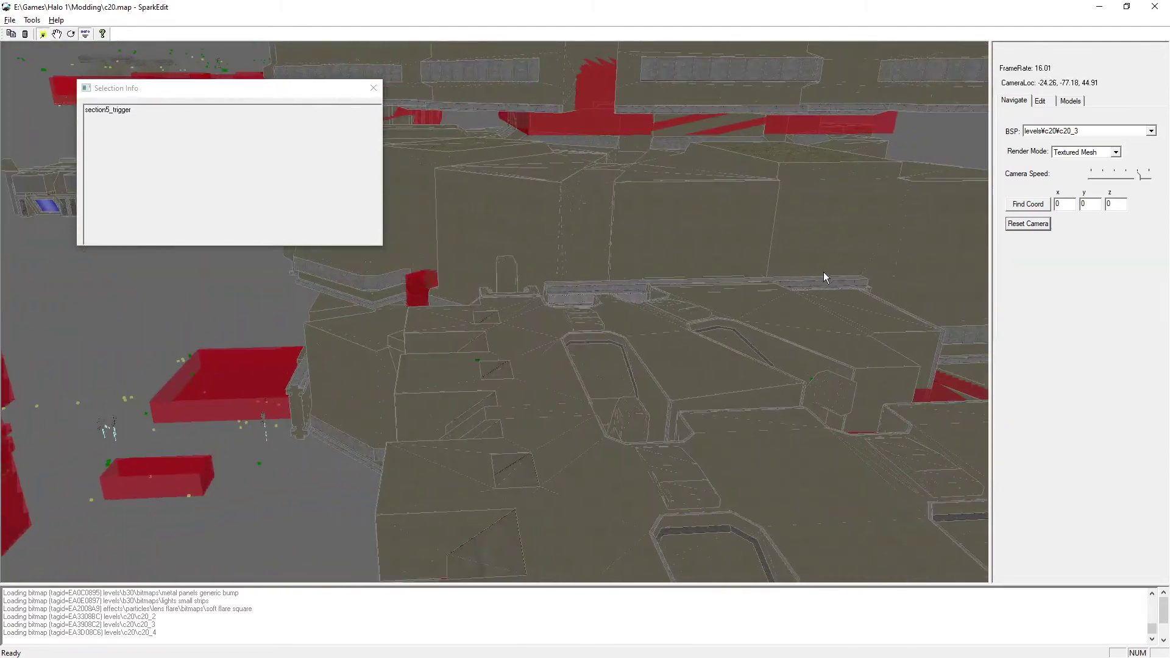
right_click_drag(795, 345, 1053, 136)
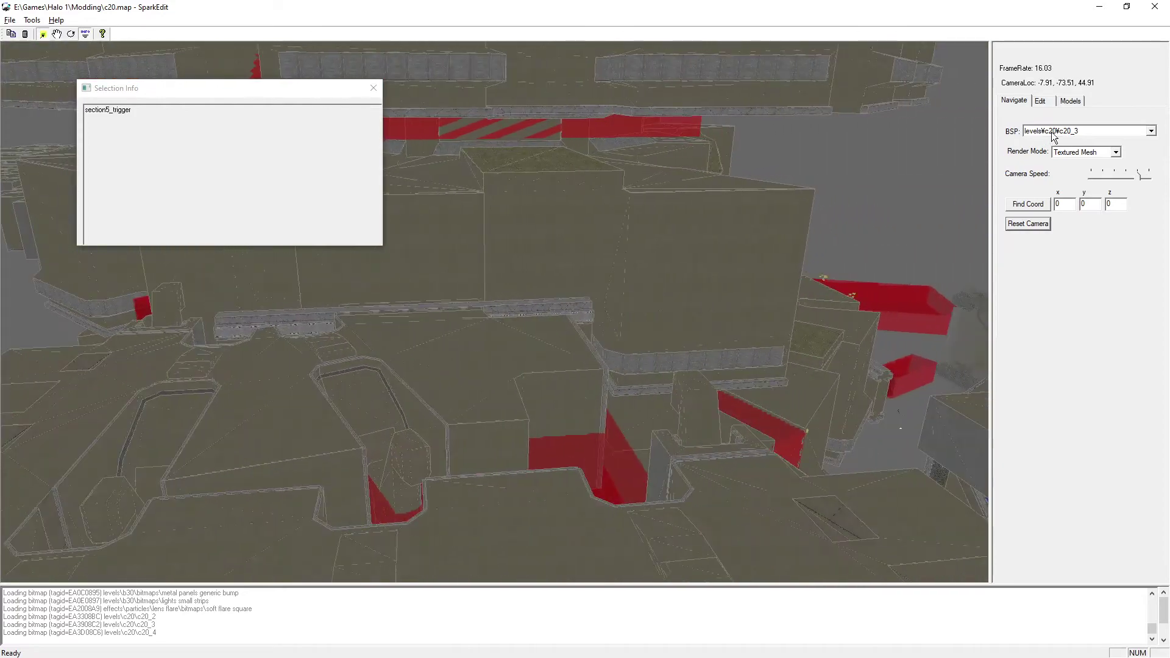
Compare the levels\c20\c20_1 and levels\c20\c20_3 BSPs, and select and inspect the section6_trigger volume.
left_click(1053, 143)
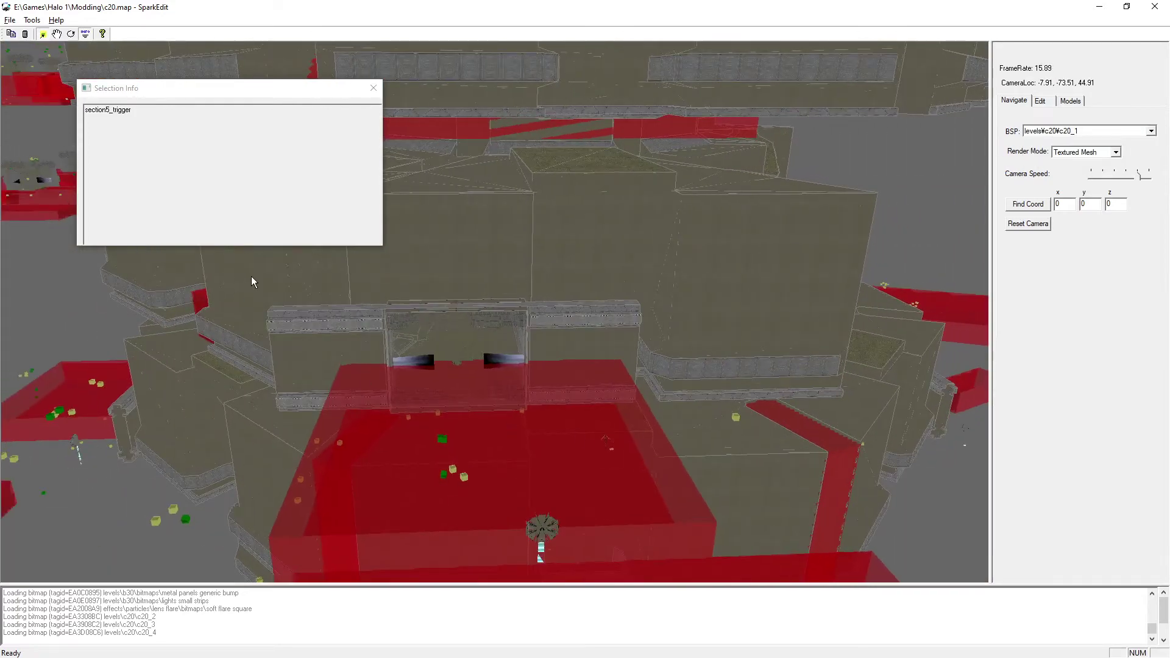
left_click(1076, 158)
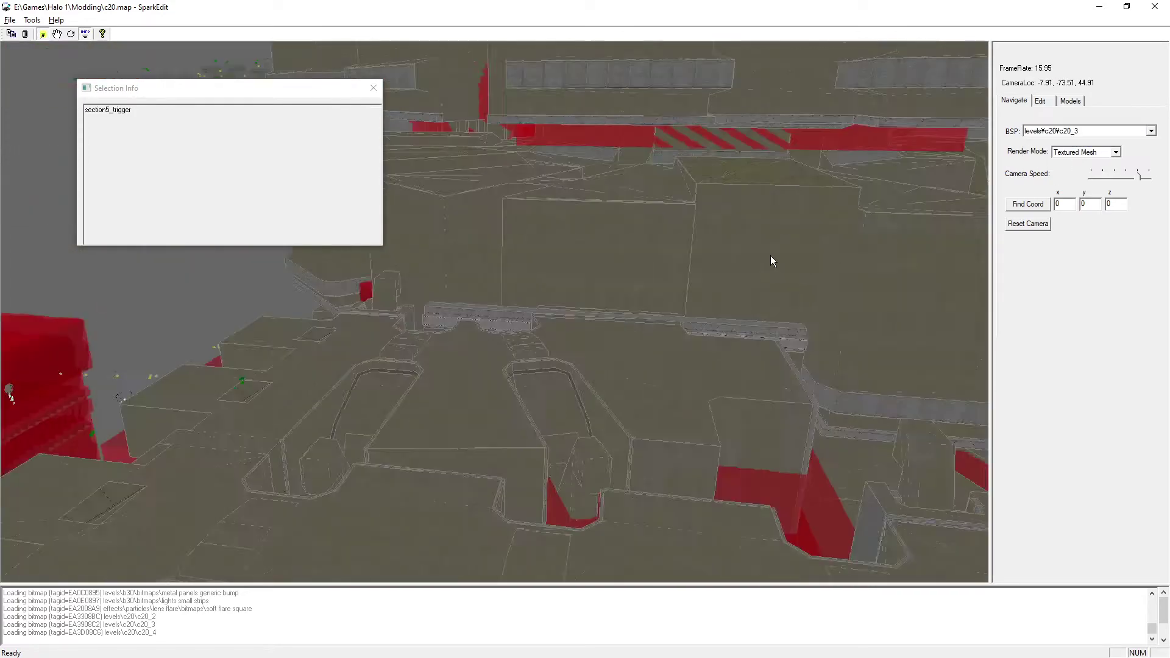
right_click_drag(770, 256, 679, 260)
left_click(656, 245)
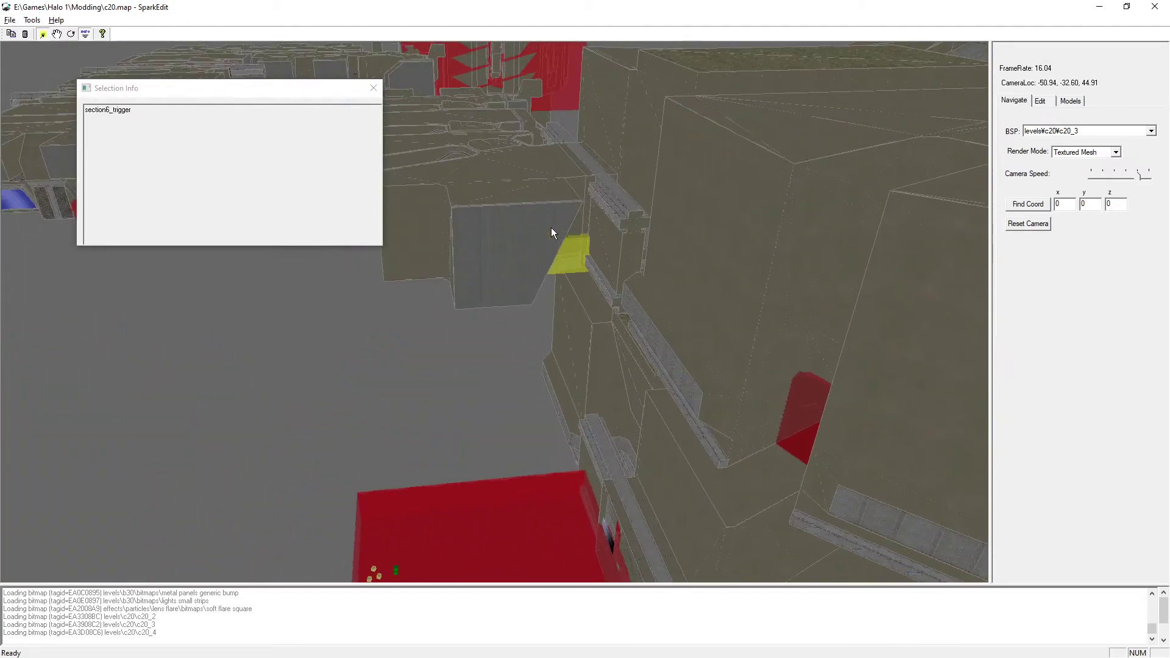
right_click_drag(552, 232, 615, 250)
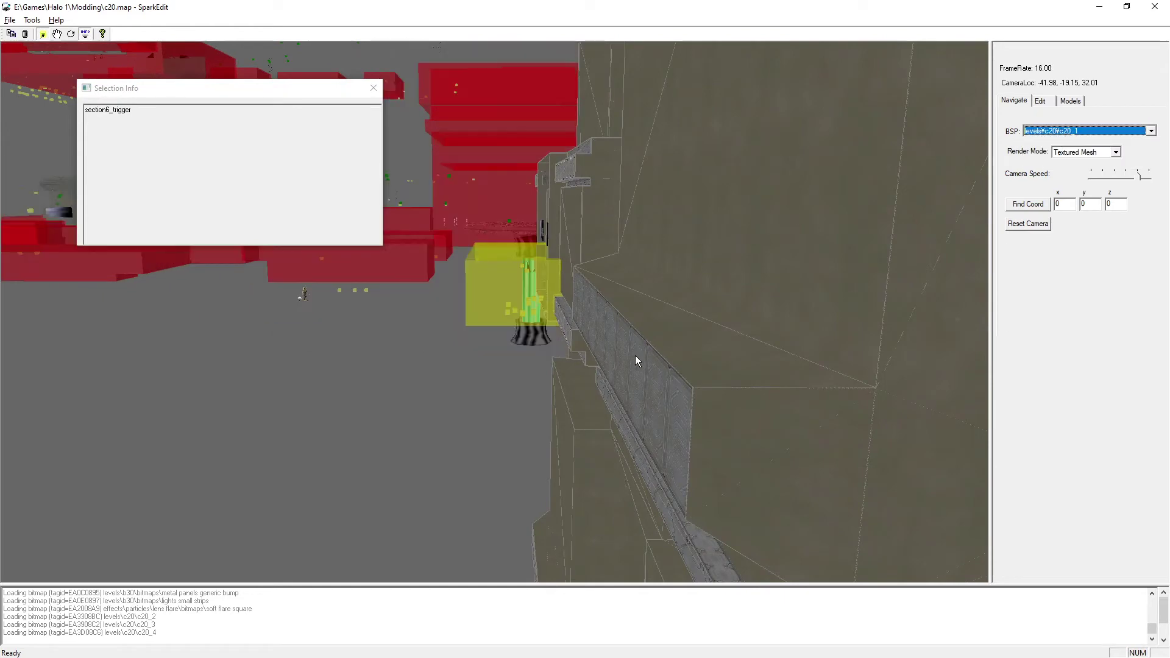
Locate and select the section7_trigger volume at the third elevator with the levels\c20\c20_1 BSP shown.
right_click_drag(580, 222, 561, 249)
key("w")
key("w")
left_click(561, 251)
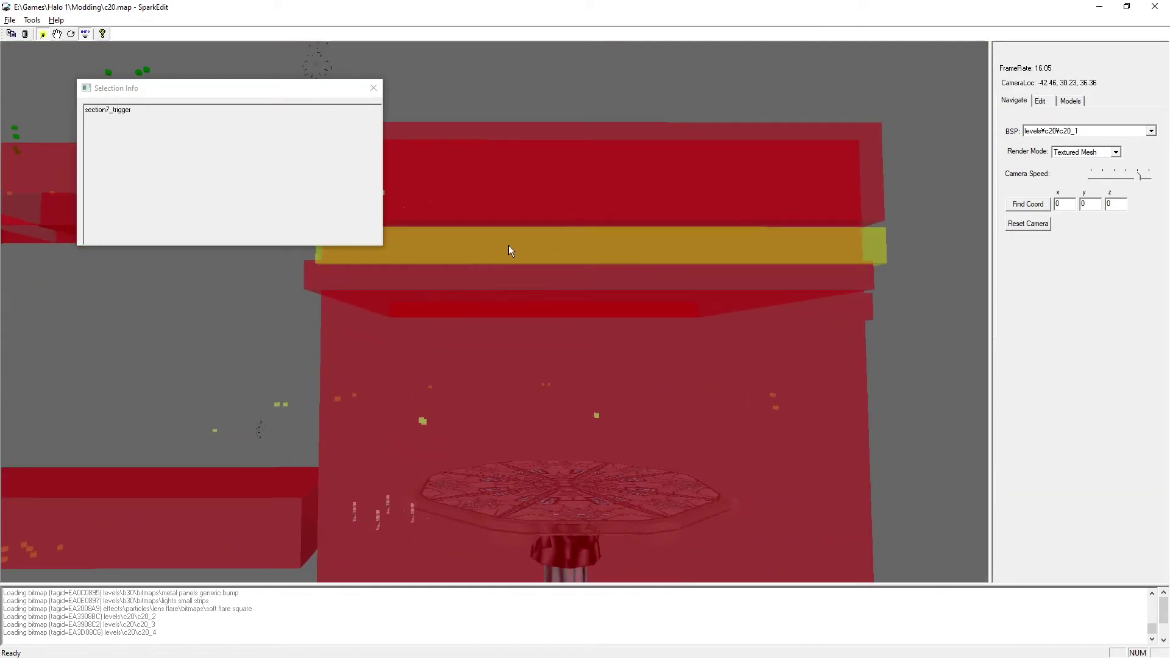
Show the levels\c20\c20_3 BSP and inspect the section7_trigger volume at the middle of the third elevator.
right_click_drag(508, 245, 715, 261)
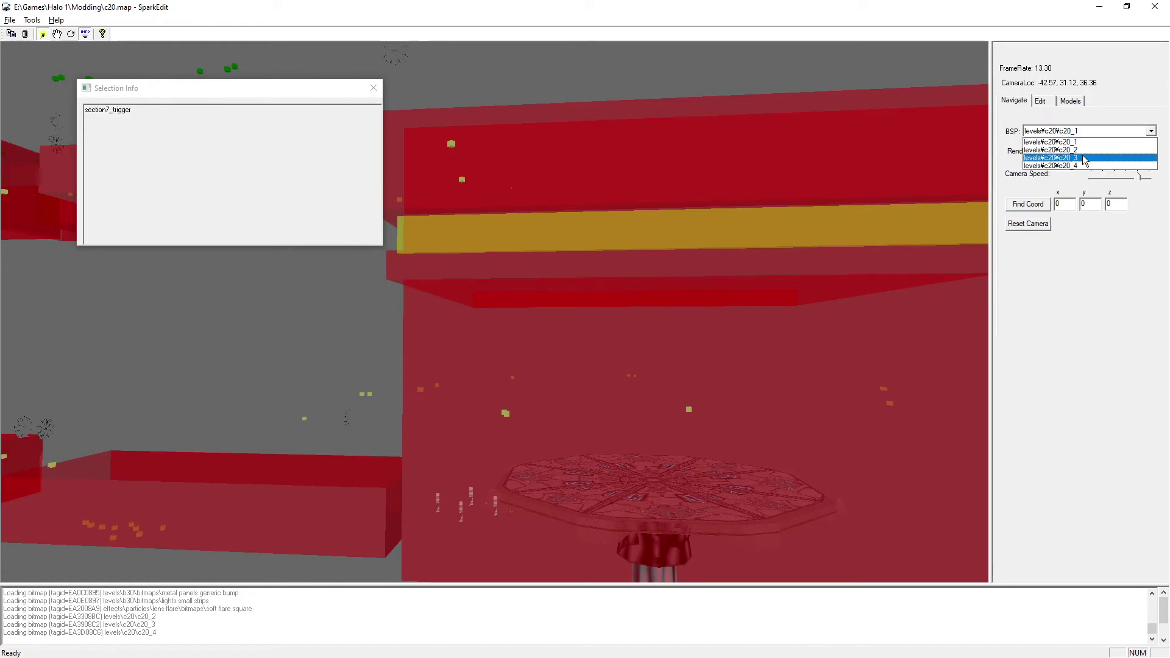
left_click(1082, 157)
key("w")
right_click_drag(822, 206, 669, 294)
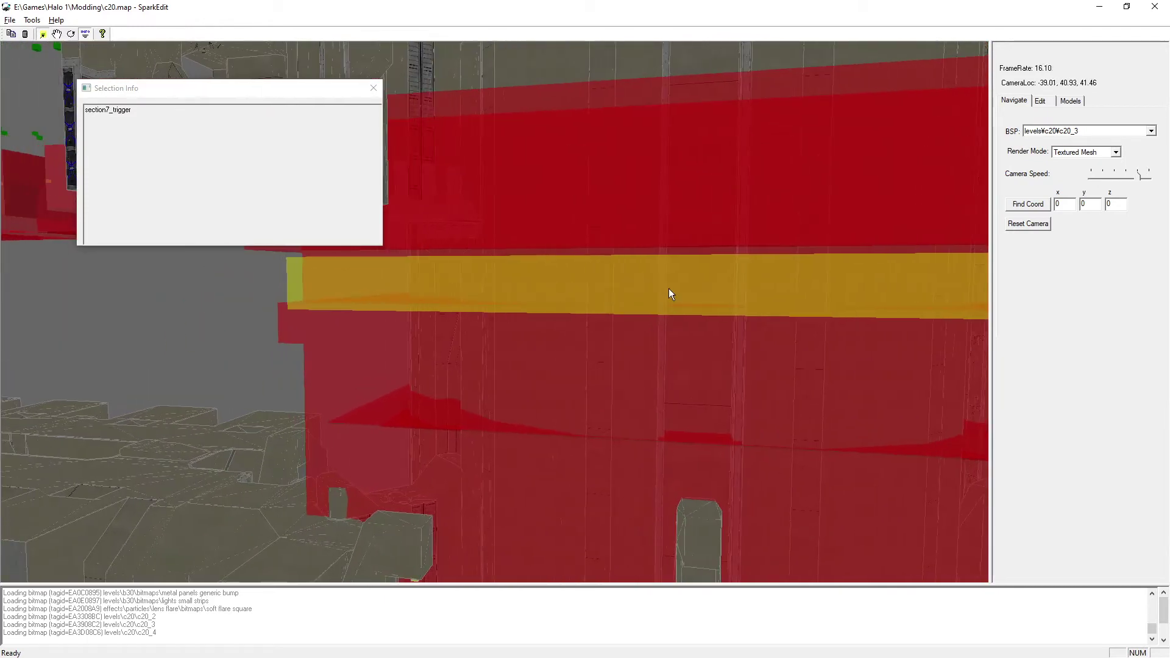
right_click_drag(552, 299, 545, 293)
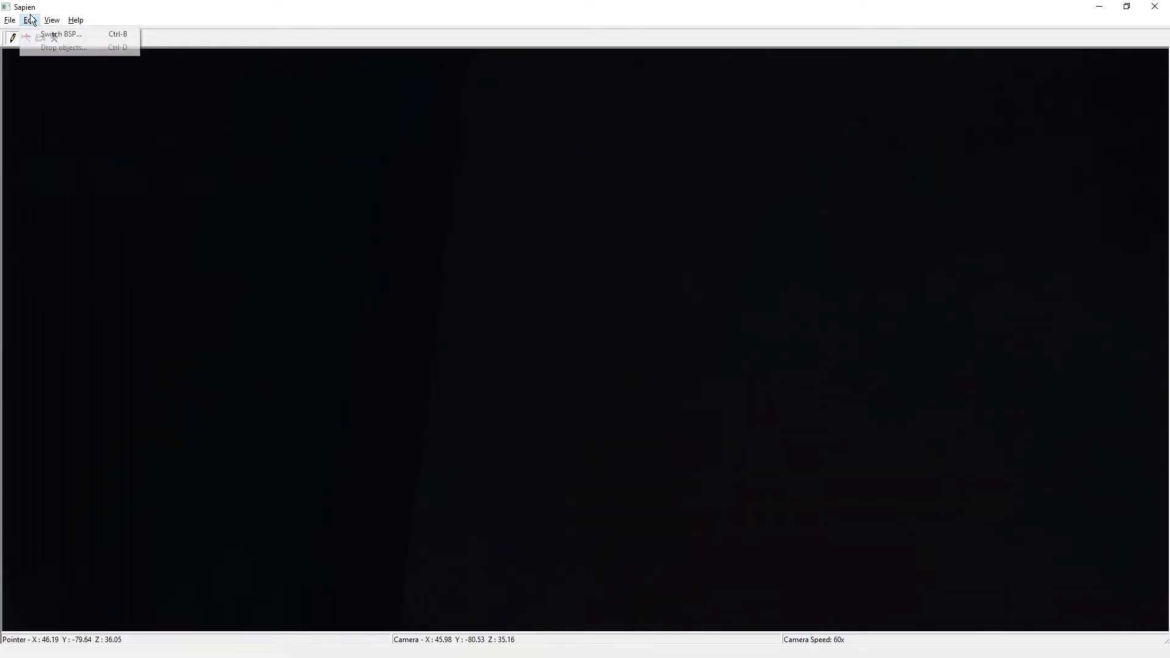
Switch Sapien to the c20_3 BSP and view the nearby elevator shaft from outside its walls.
left_click(539, 340)
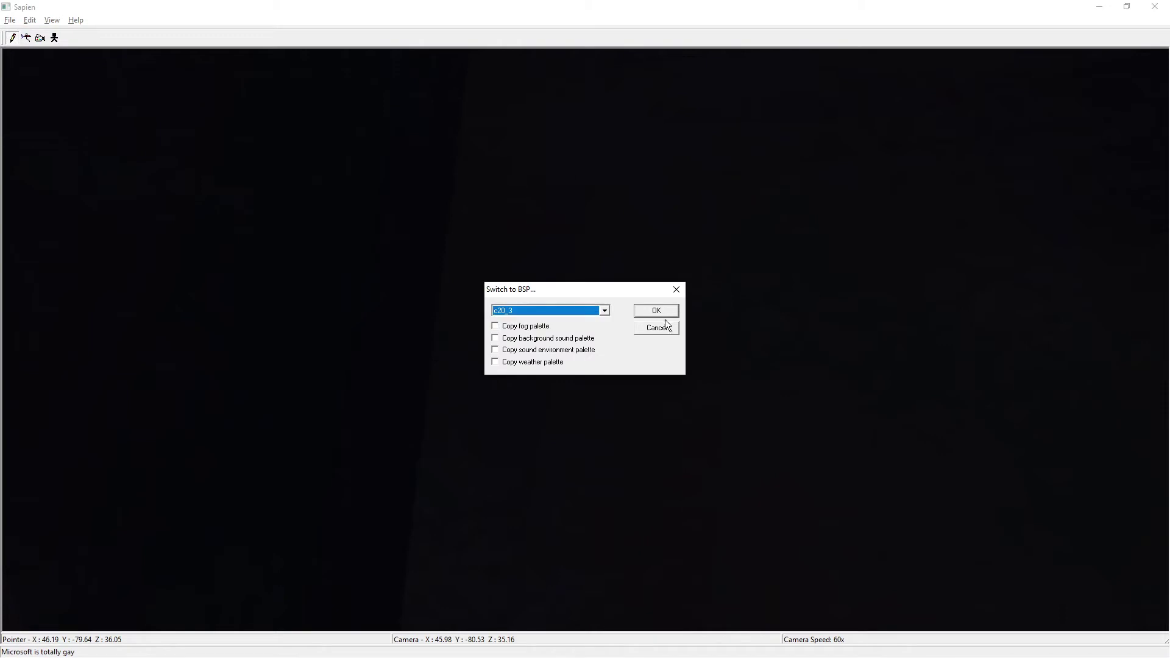
left_click(665, 312)
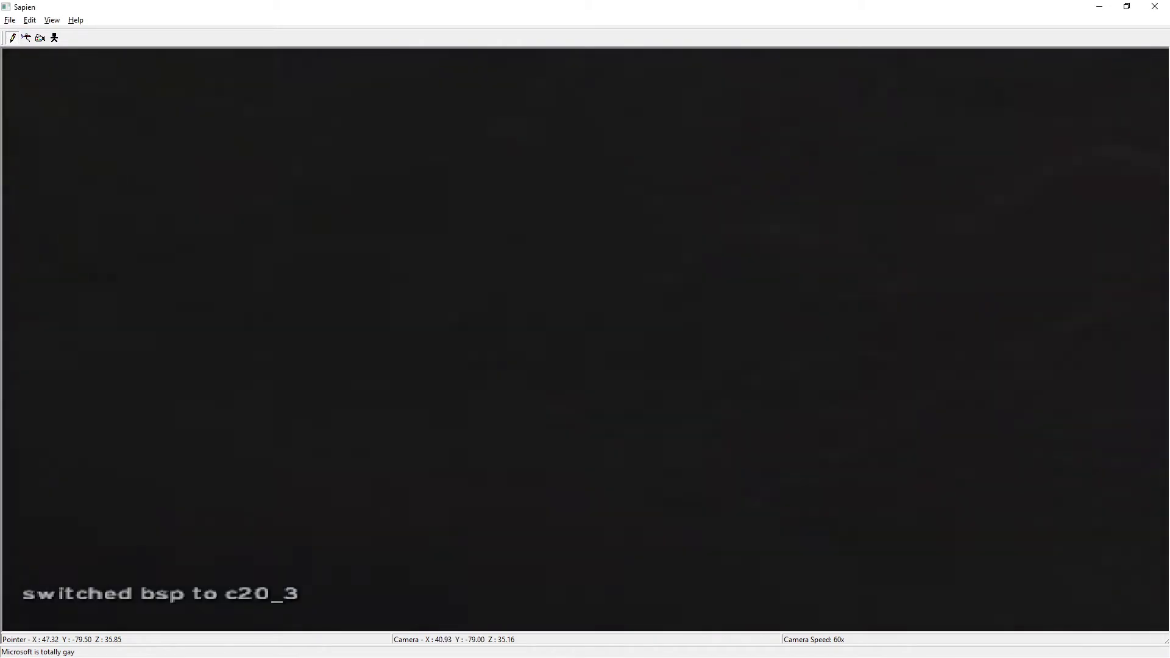
key("w")
key("w")
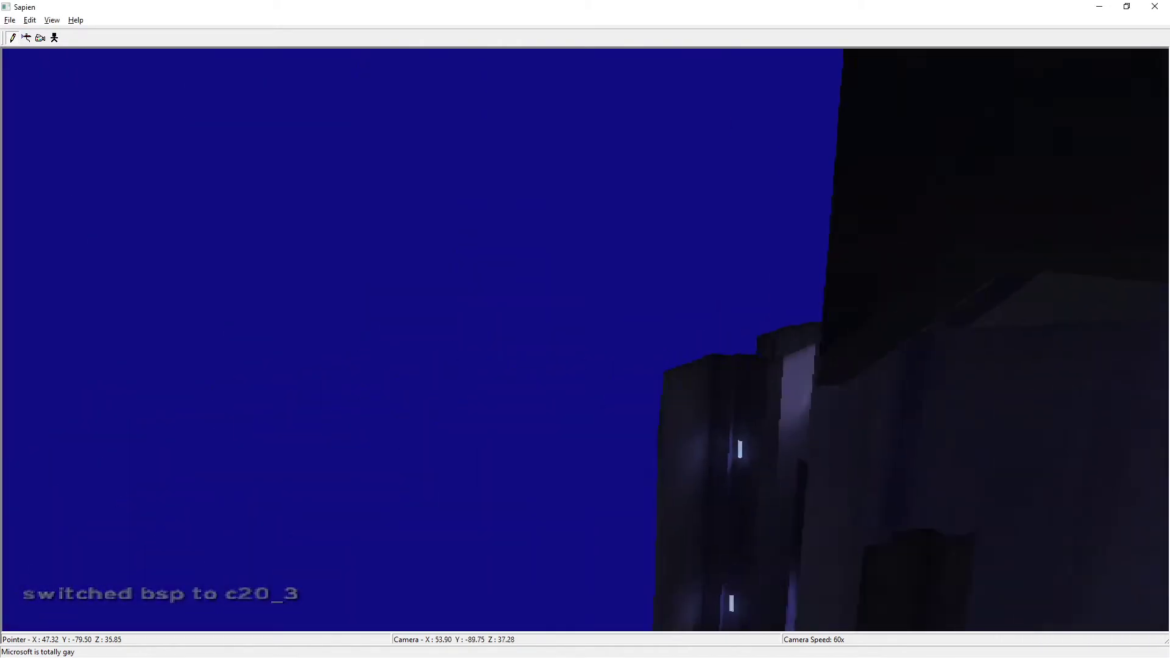
key("w")
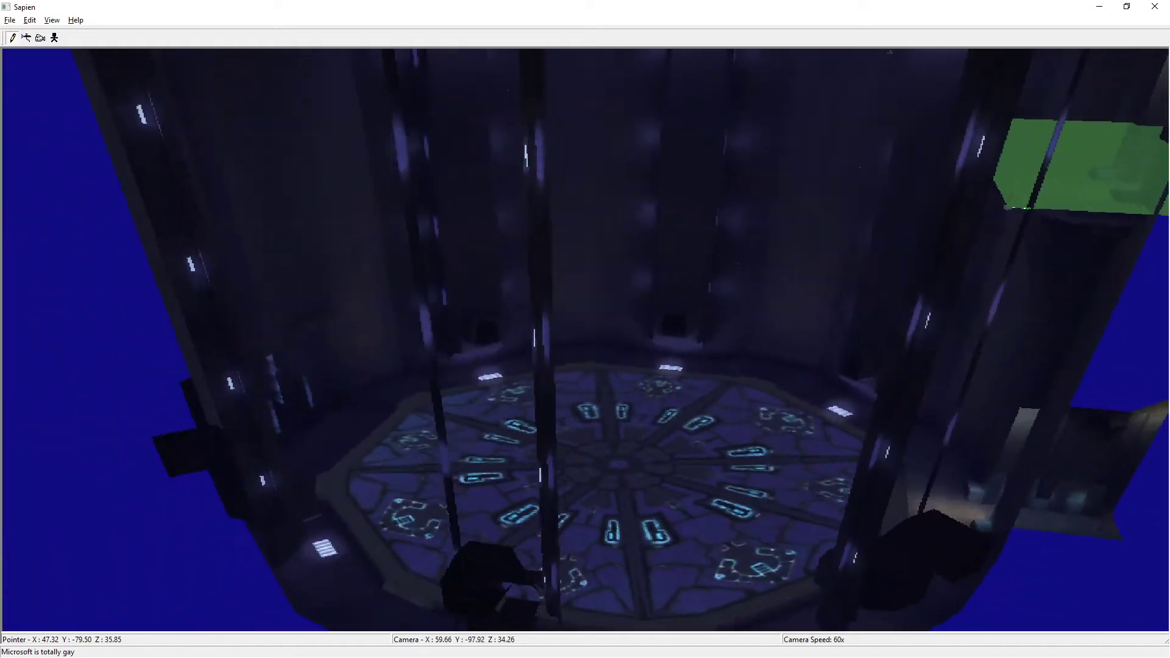
key("w")
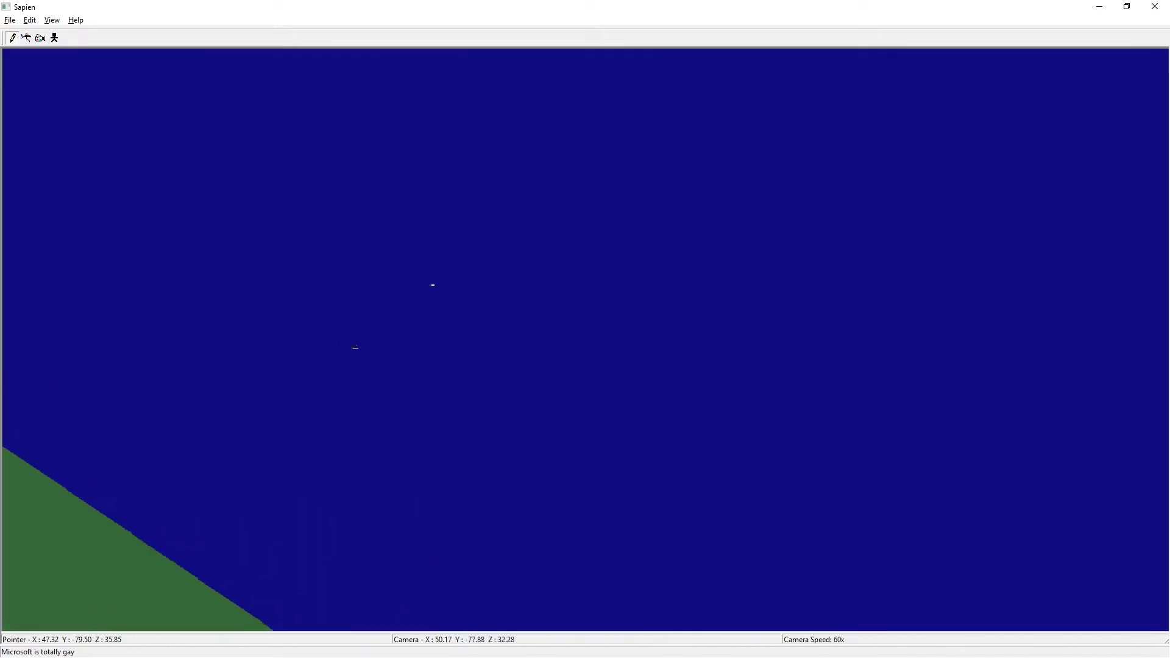
Examine the trigger volume at the elevator shaft's ledge from close up and from outside the map.
key("w")
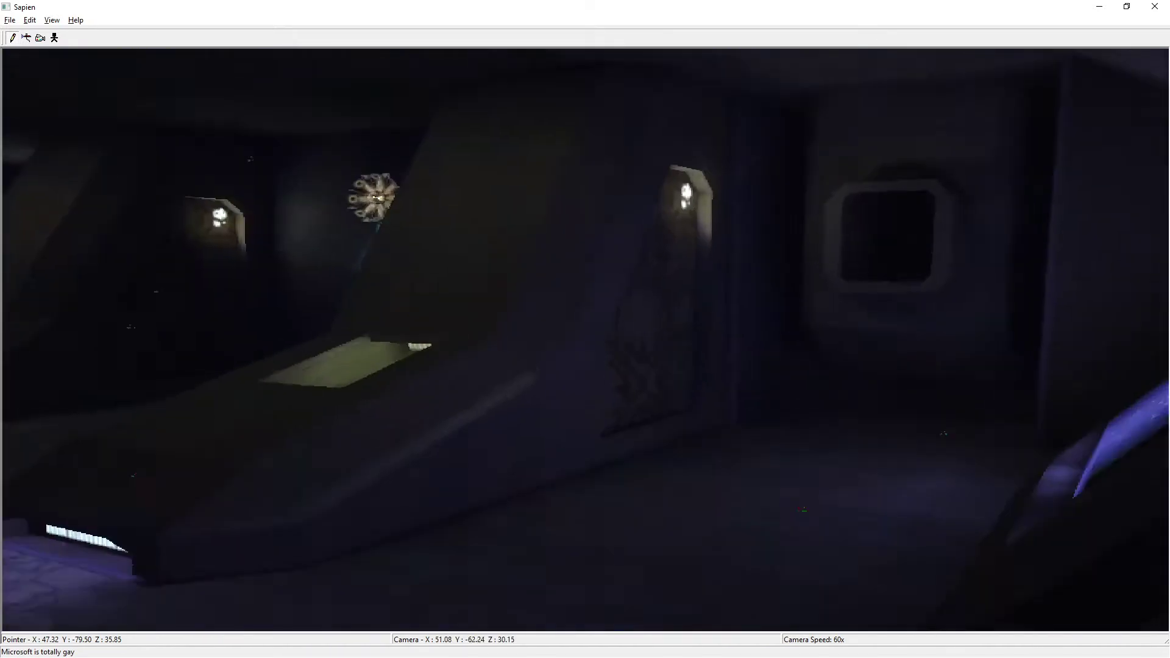
key("w")
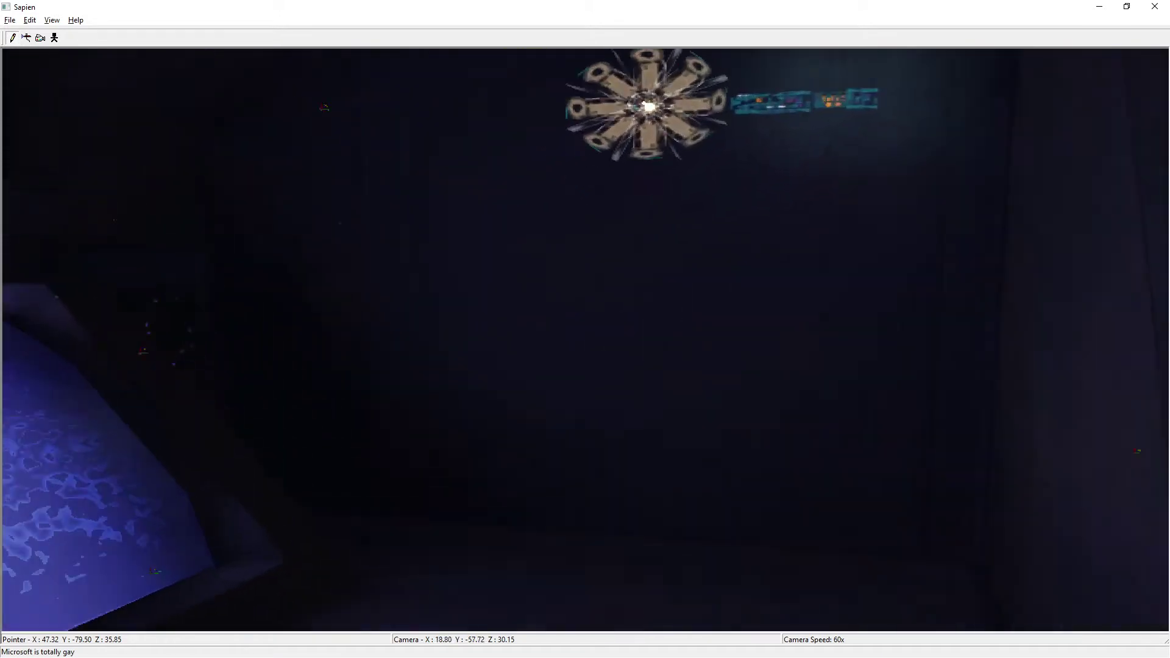
key("w")
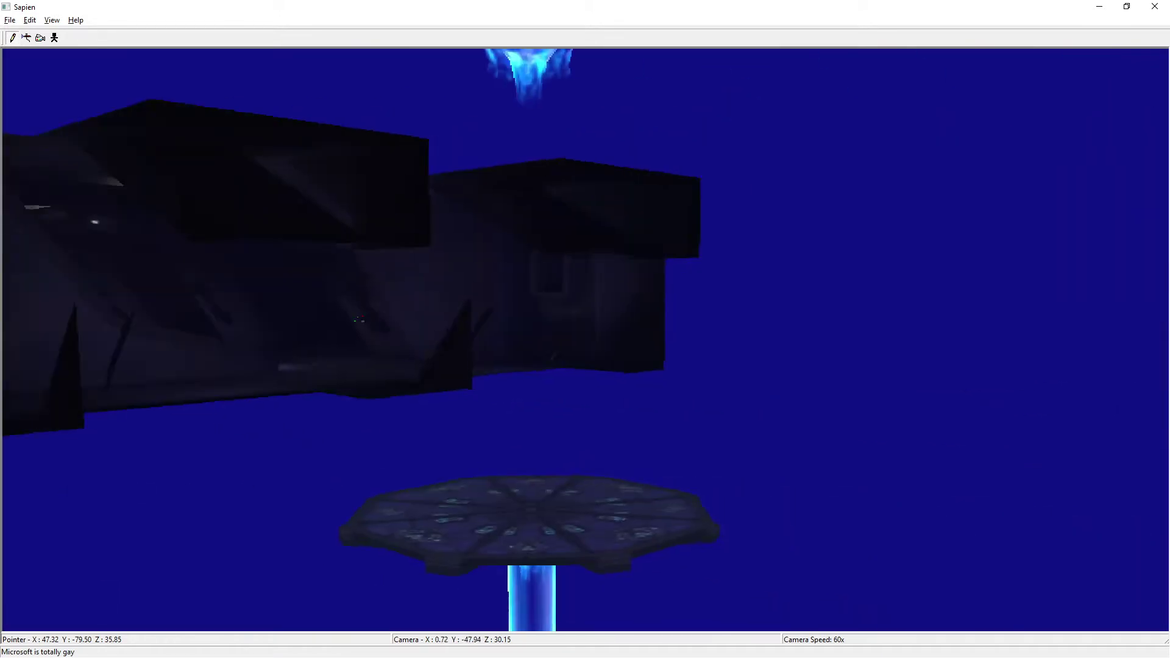
key("w")
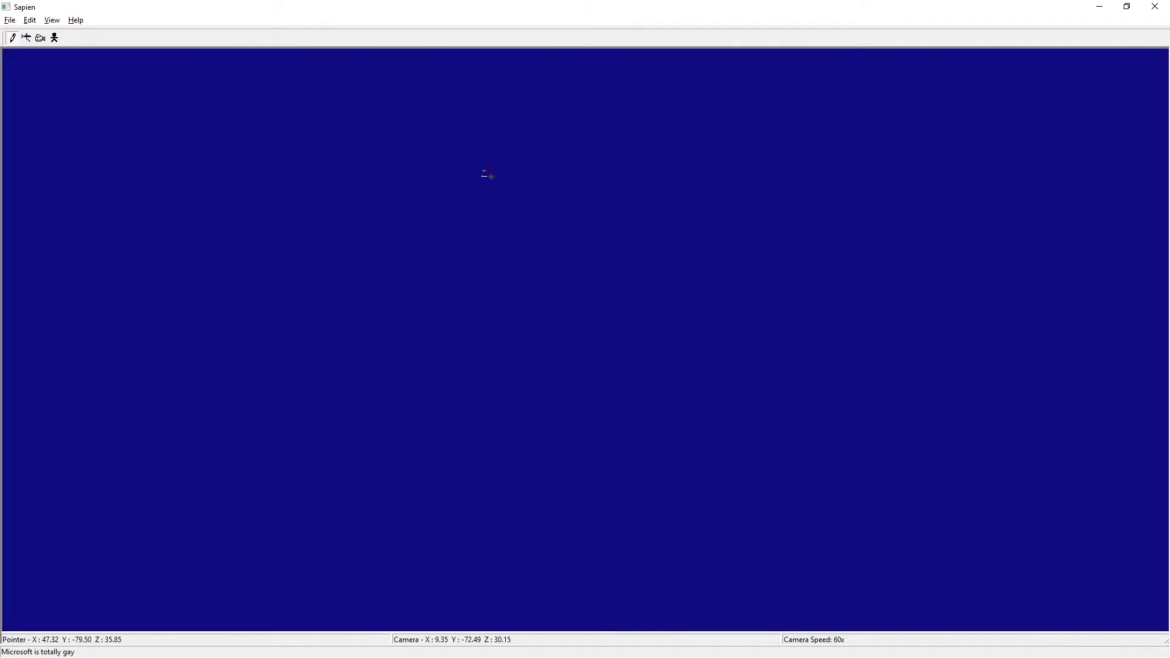
key("w")
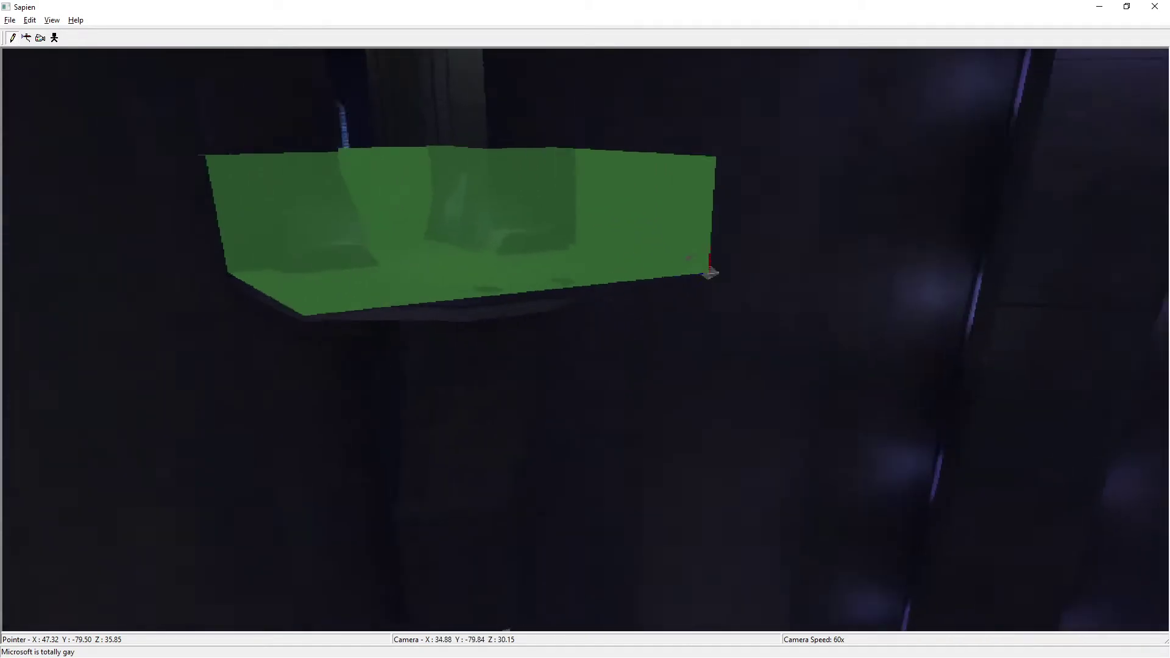
key("s")
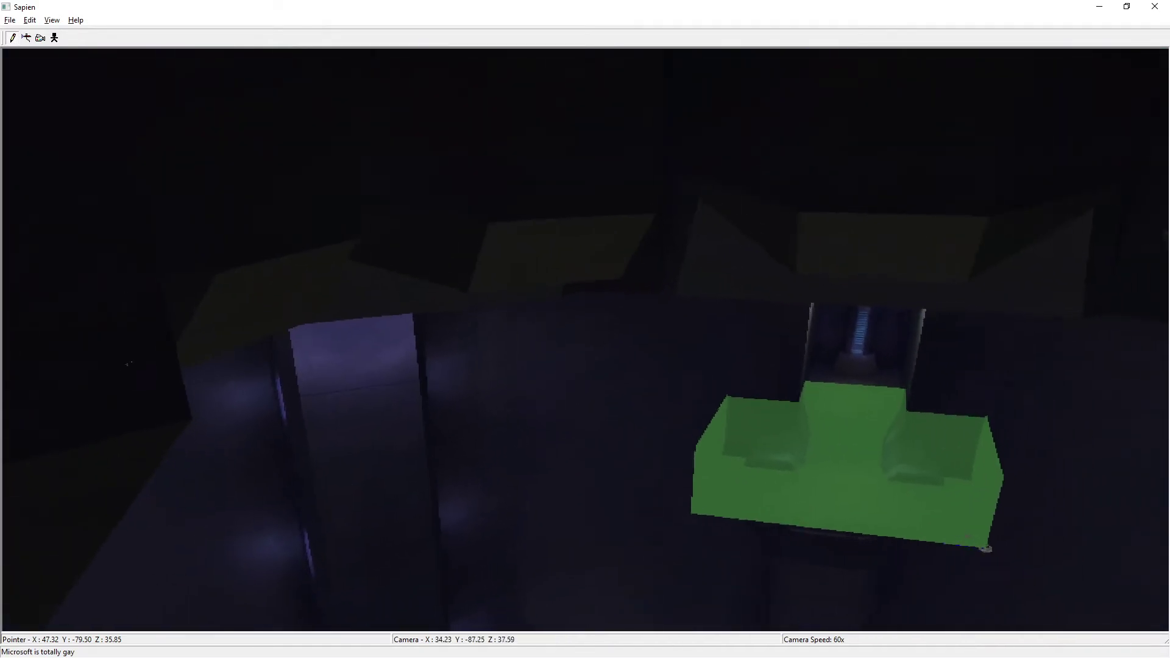
key("w")
key("w")
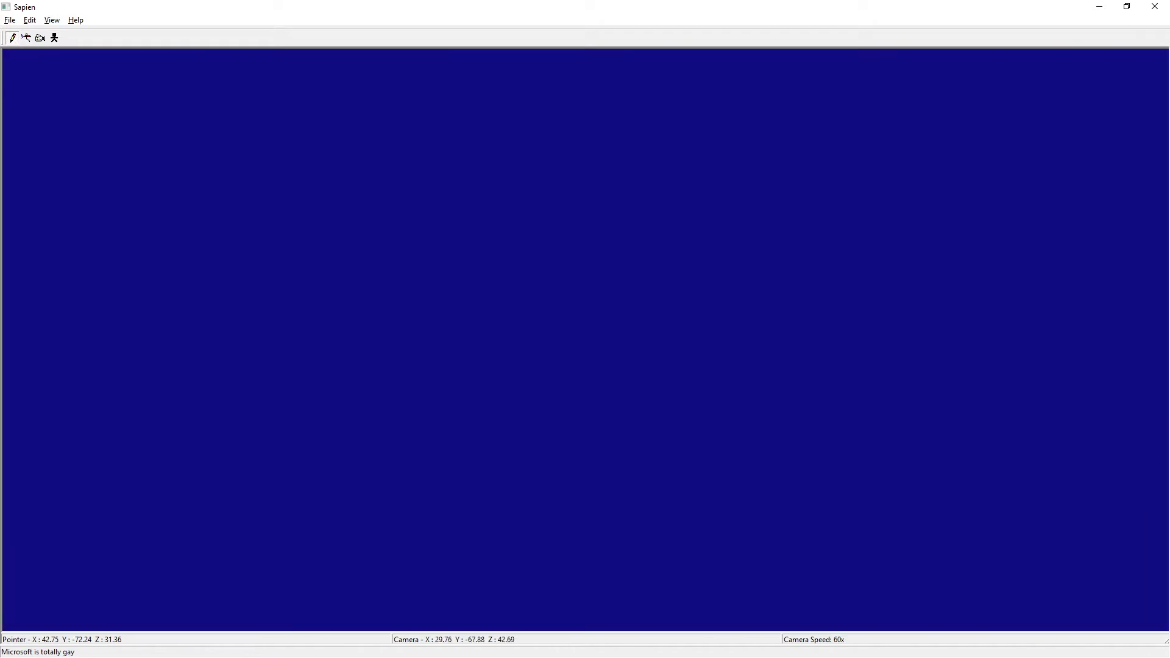
key("s")
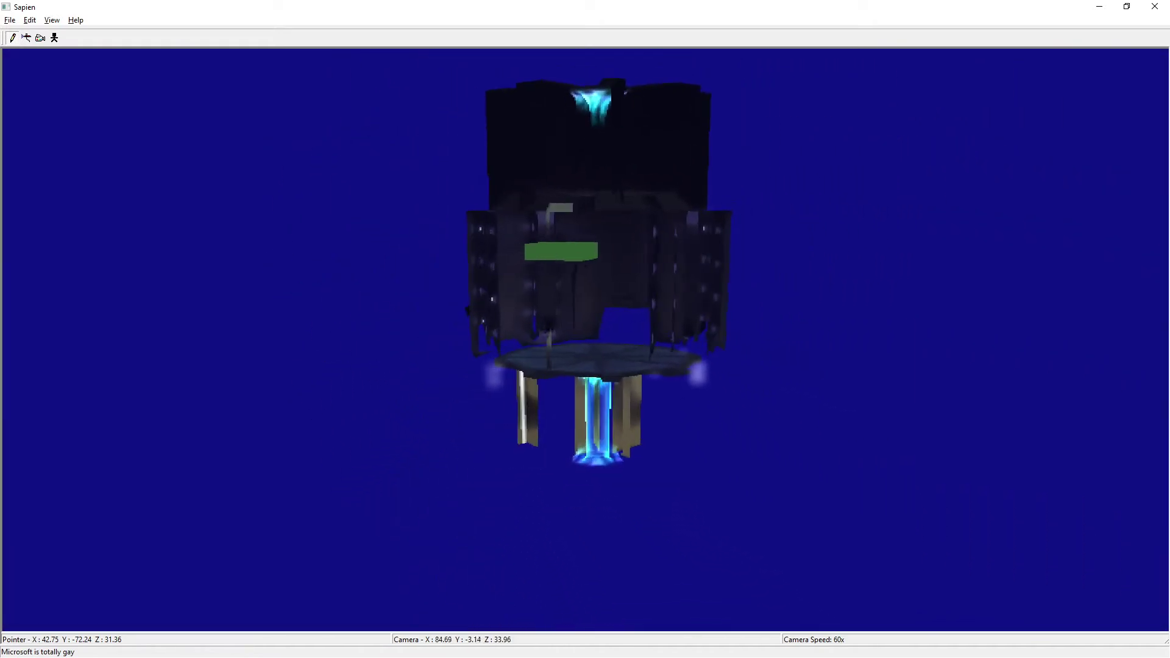
key("w")
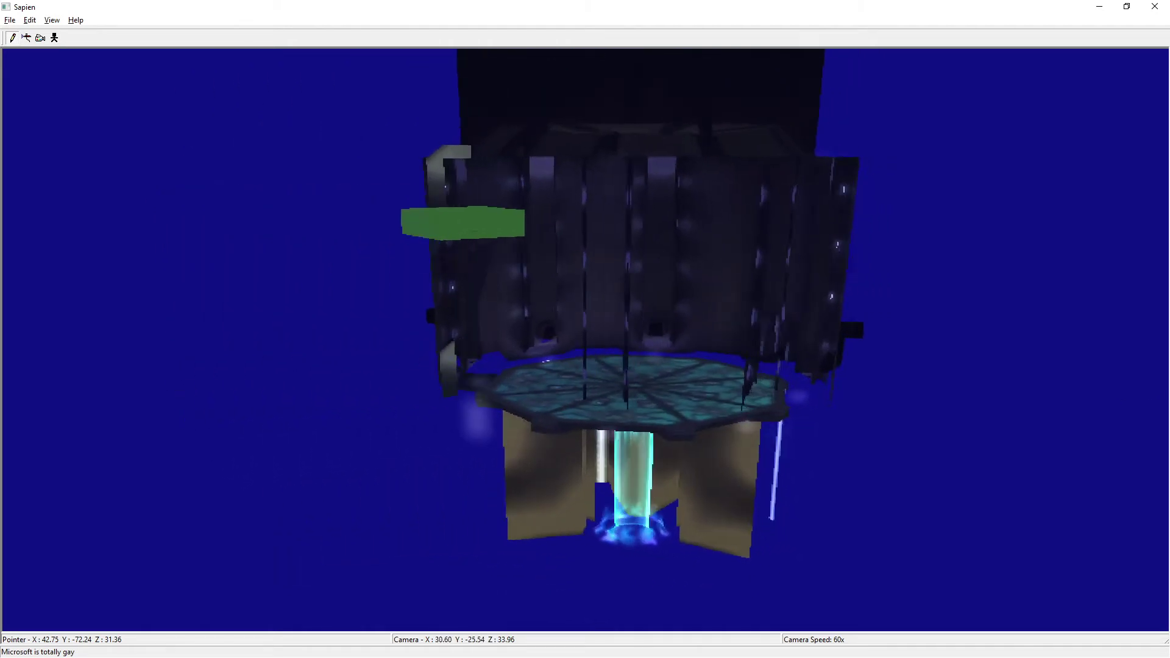
Travel through the level to the third elevator shaft, setting the camera speed to 60x.
key("w")
scroll(585, 340, "down", 5)
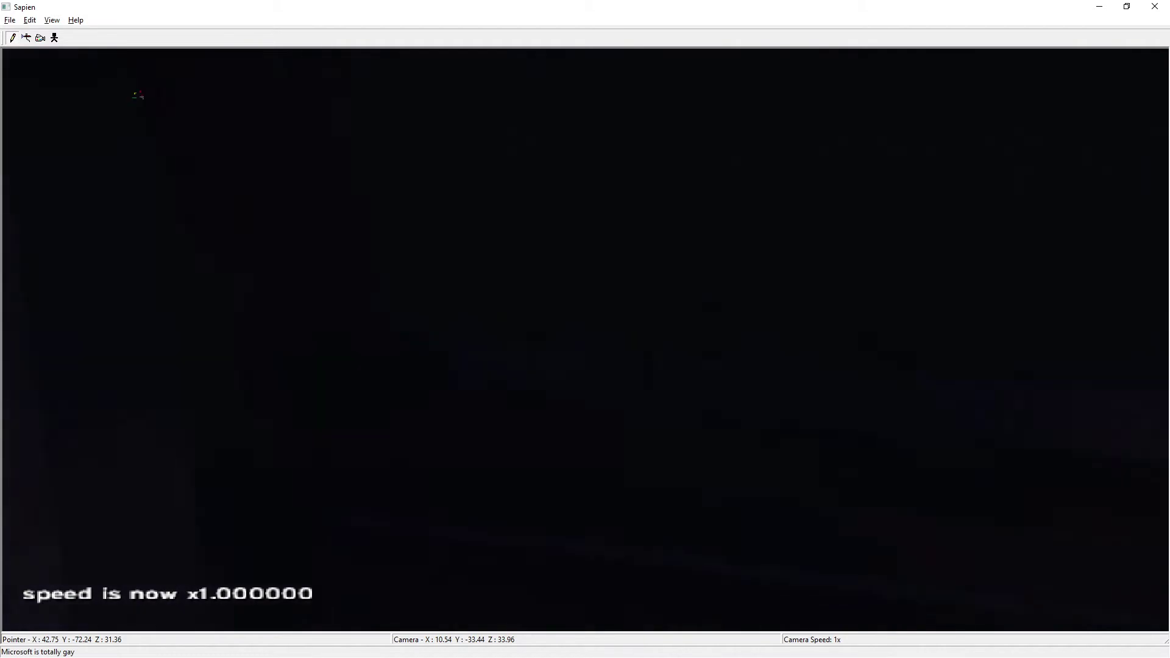
scroll(585, 340, "up", 1)
scroll(585, 340, "up", 1)
key("w")
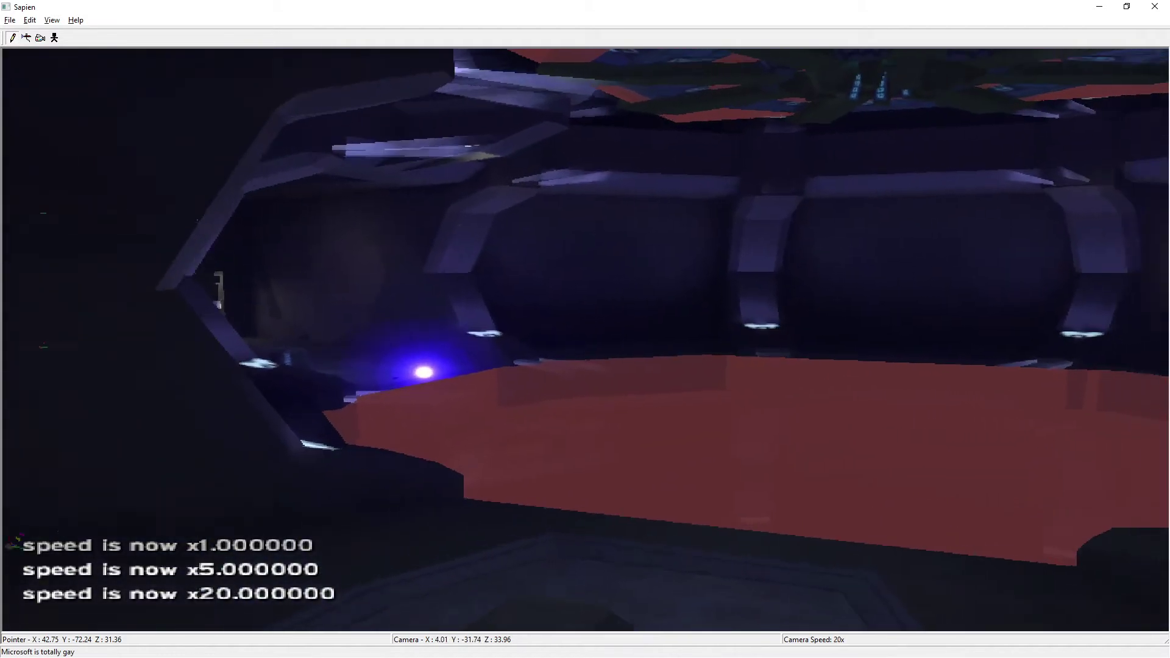
scroll(585, 340, "up", 1)
key("w")
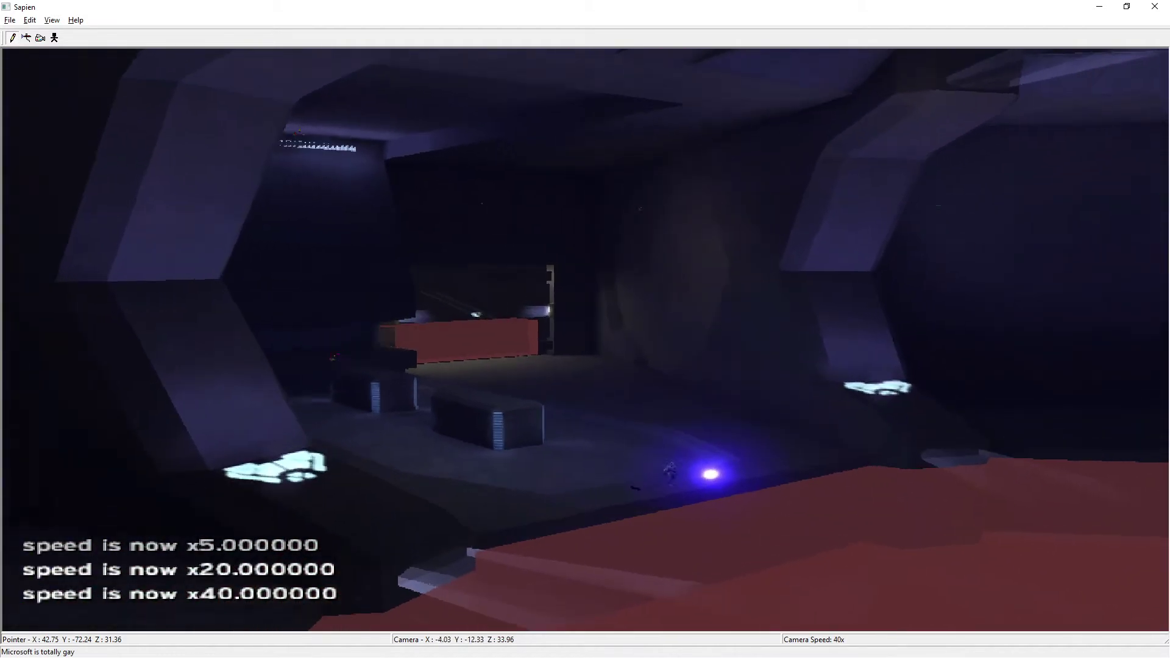
scroll(584, 340, "up", 1)
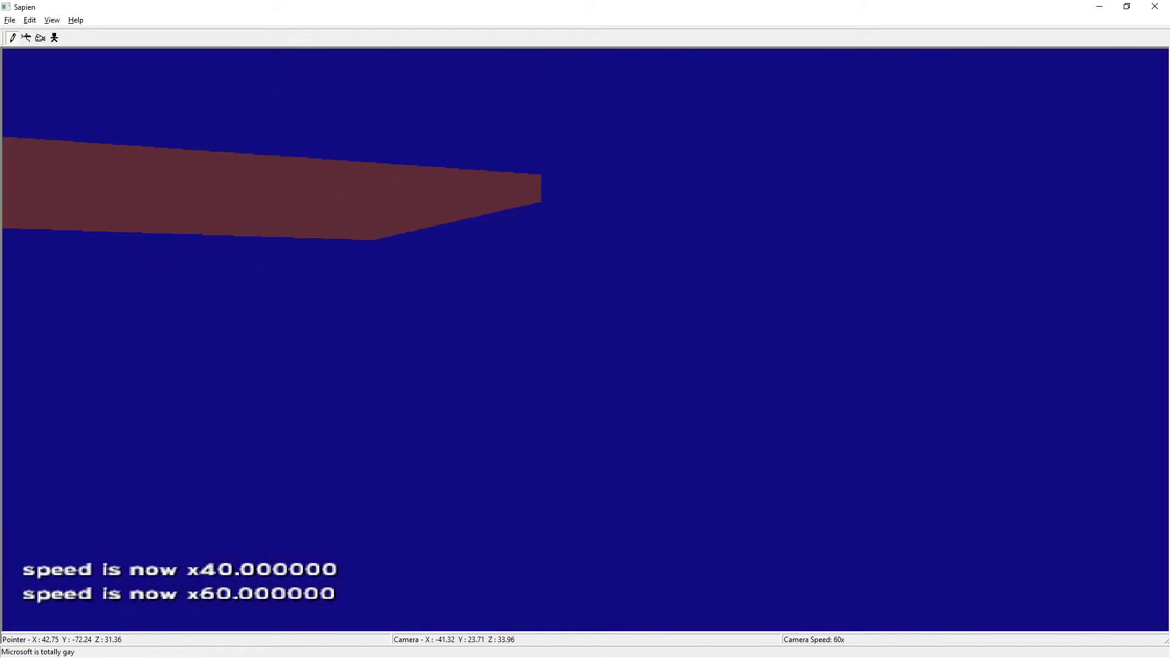
key("w")
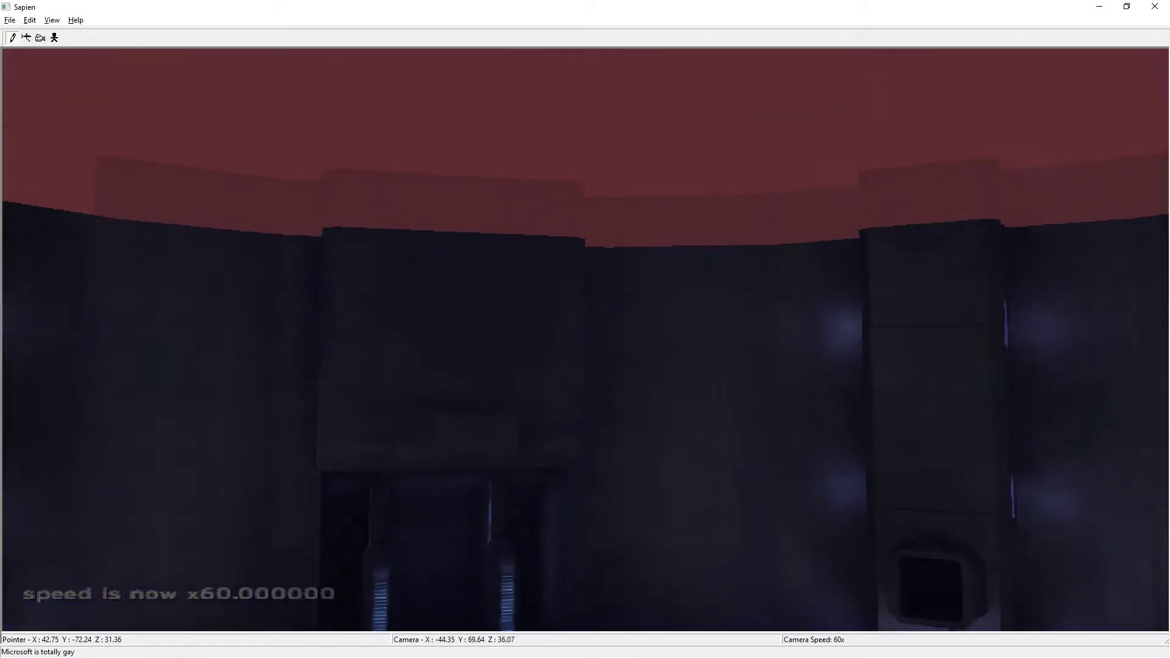
Inspect the section7_trigger volume in the third elevator shaft from below, outside and above, comparing its height with the exit ledge.
key("s")
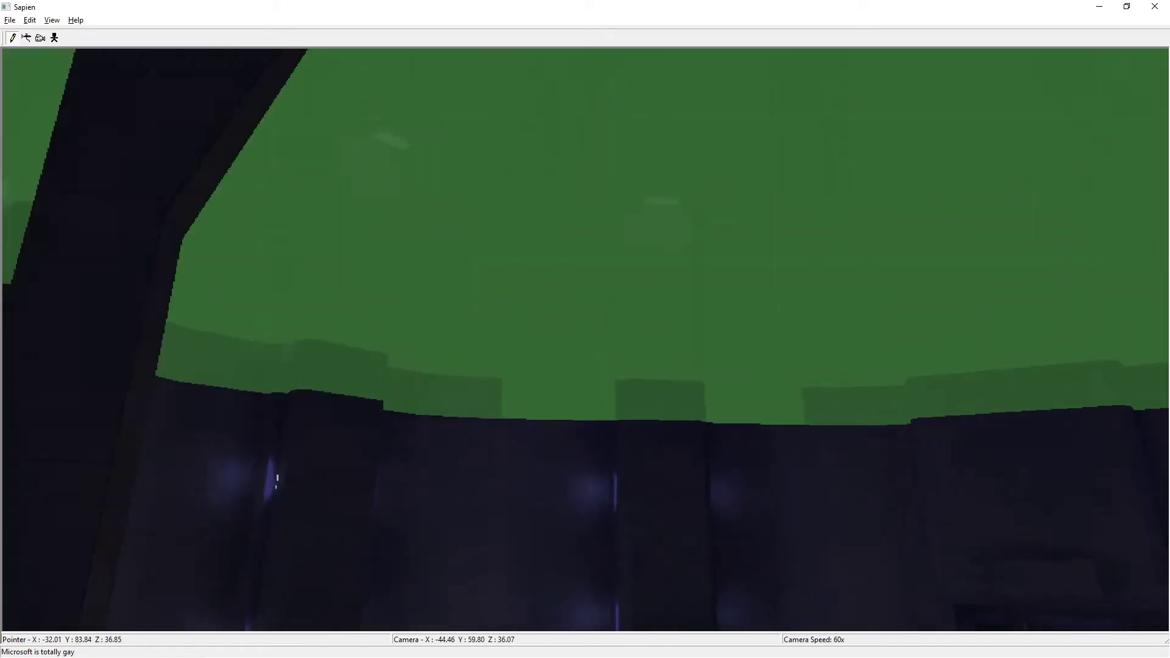
key("s")
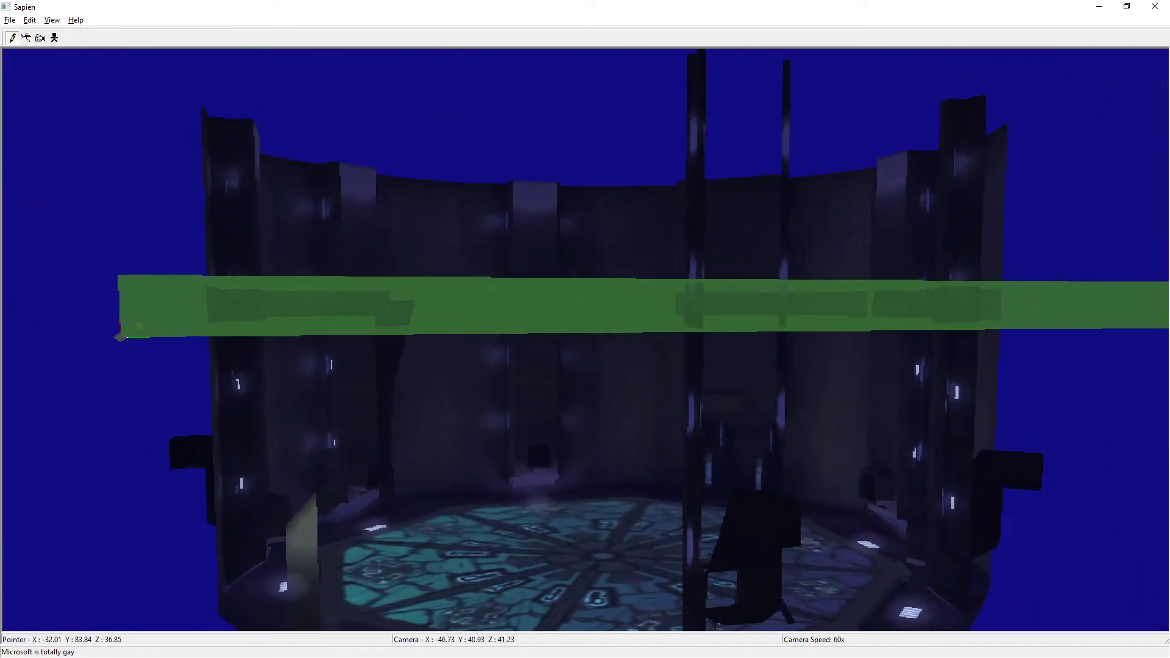
key("a")
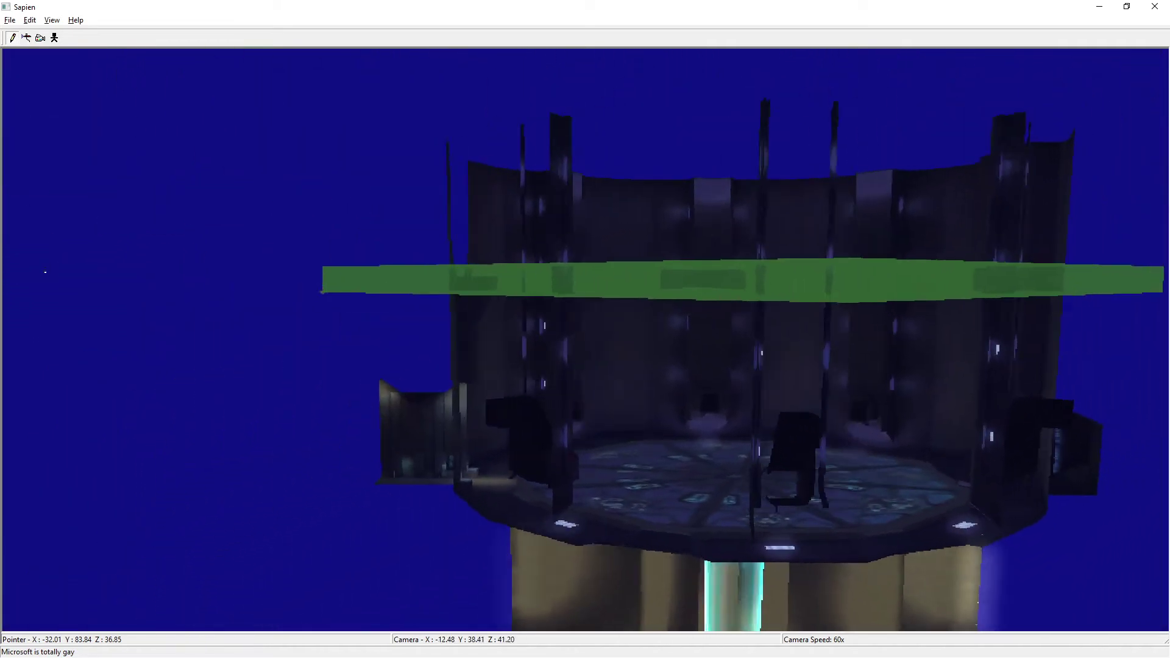
key("w")
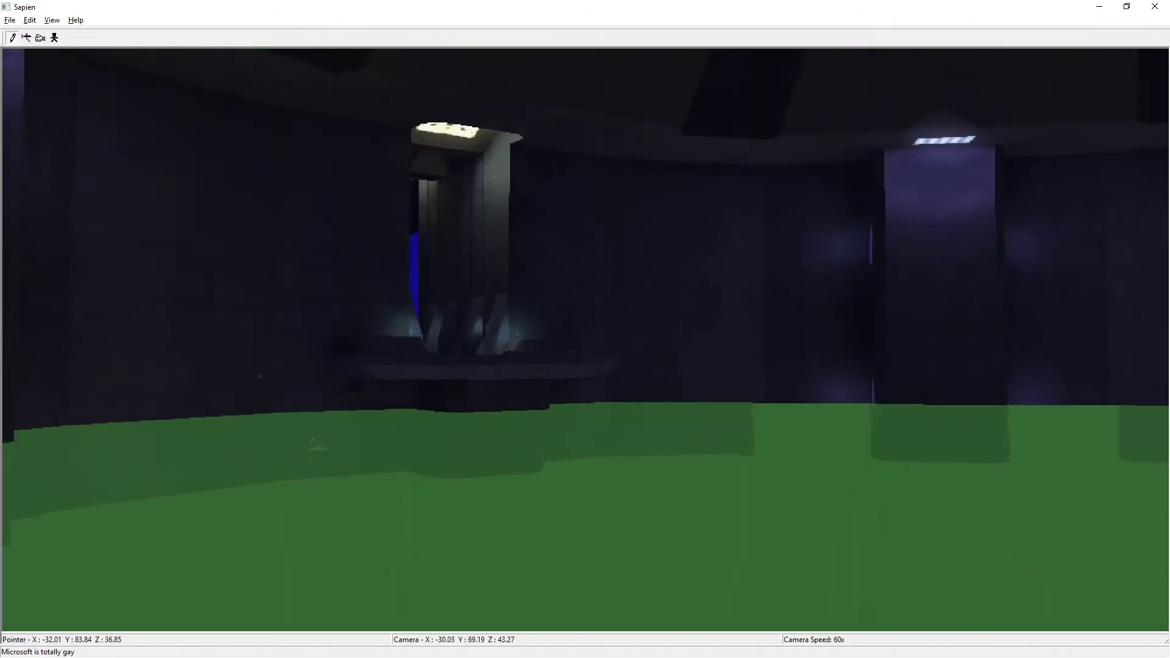
key("f")
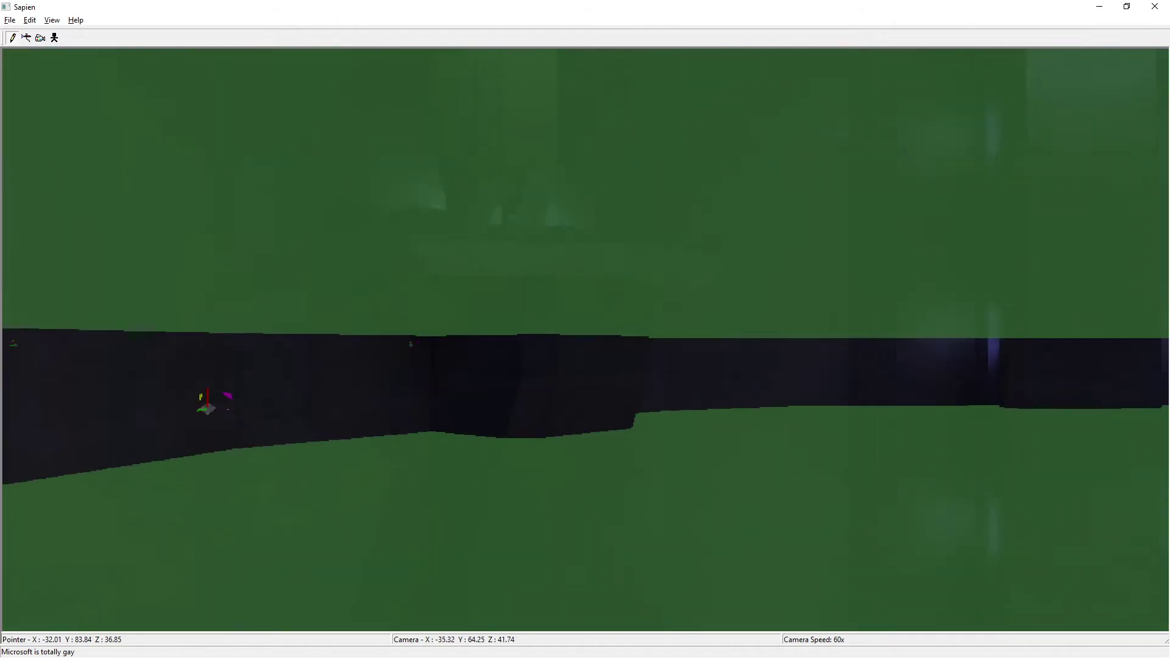
key("r")
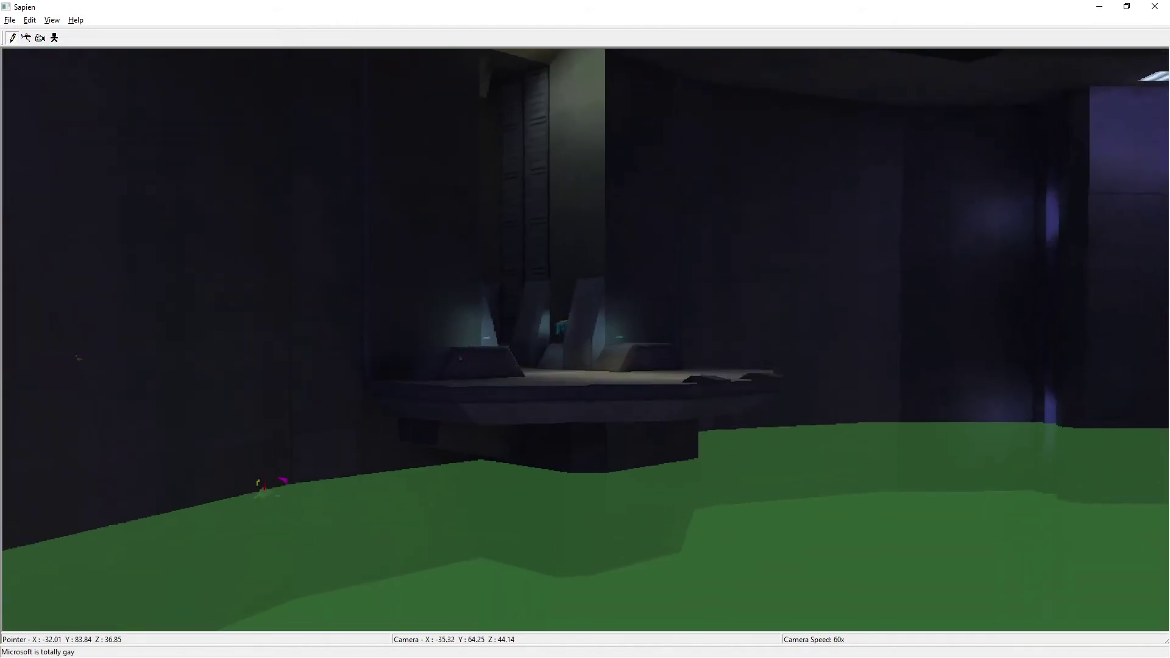
key("f")
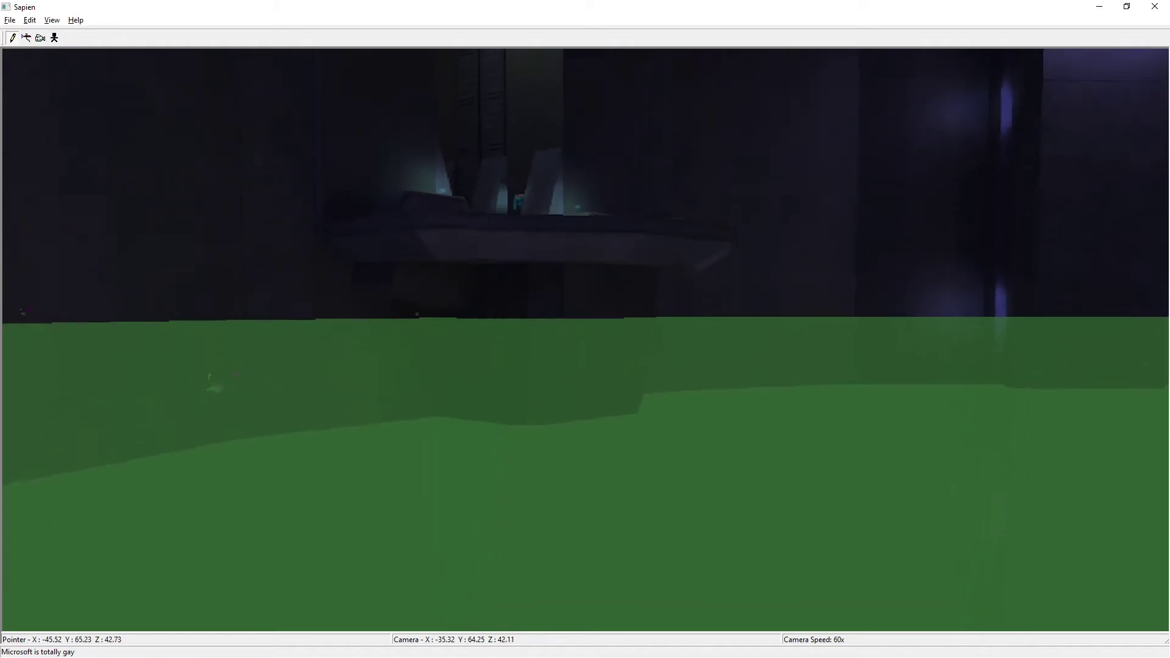
Survey how far the section7_trigger volume extends across and beyond the third elevator's walls.
key("s")
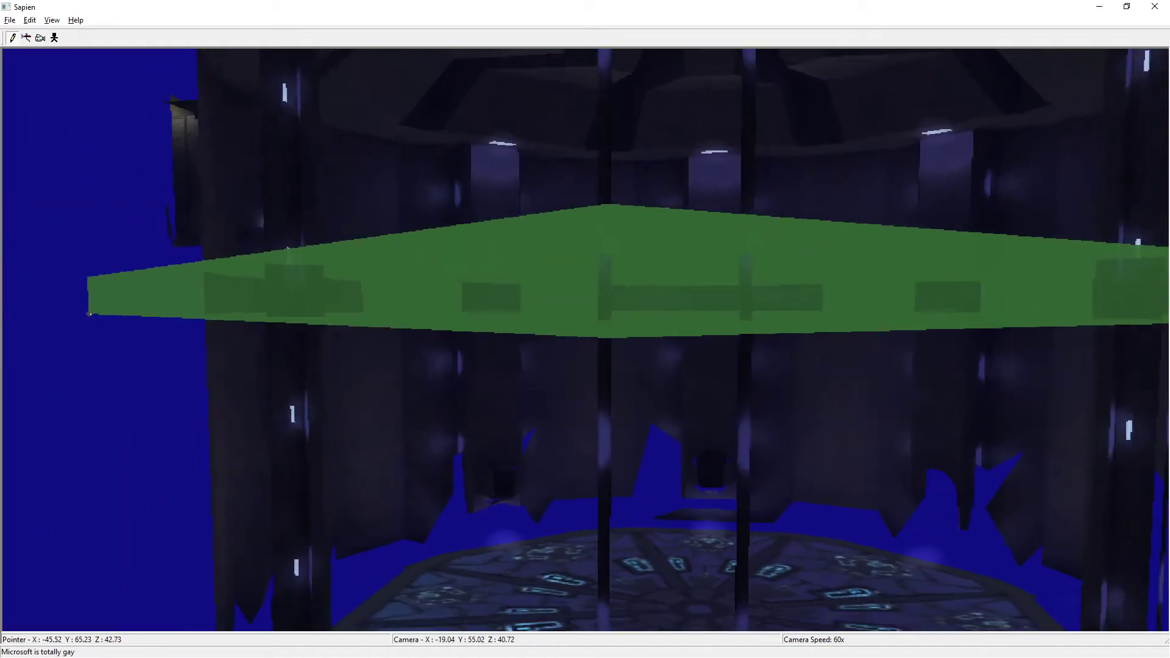
key("w")
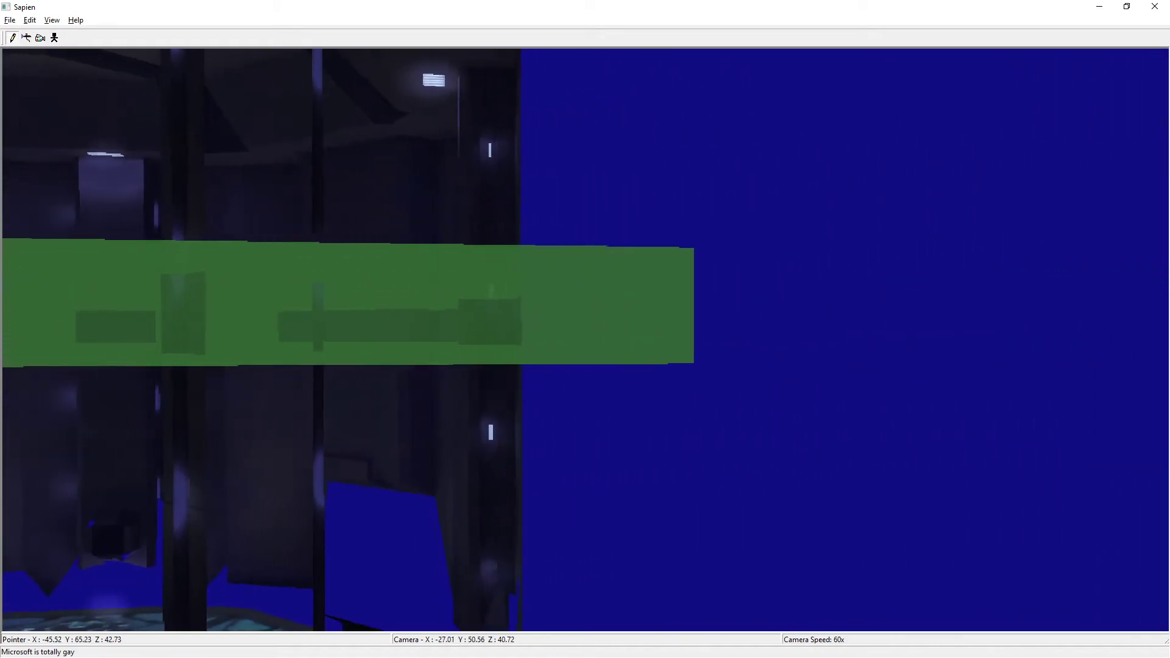
key("d")
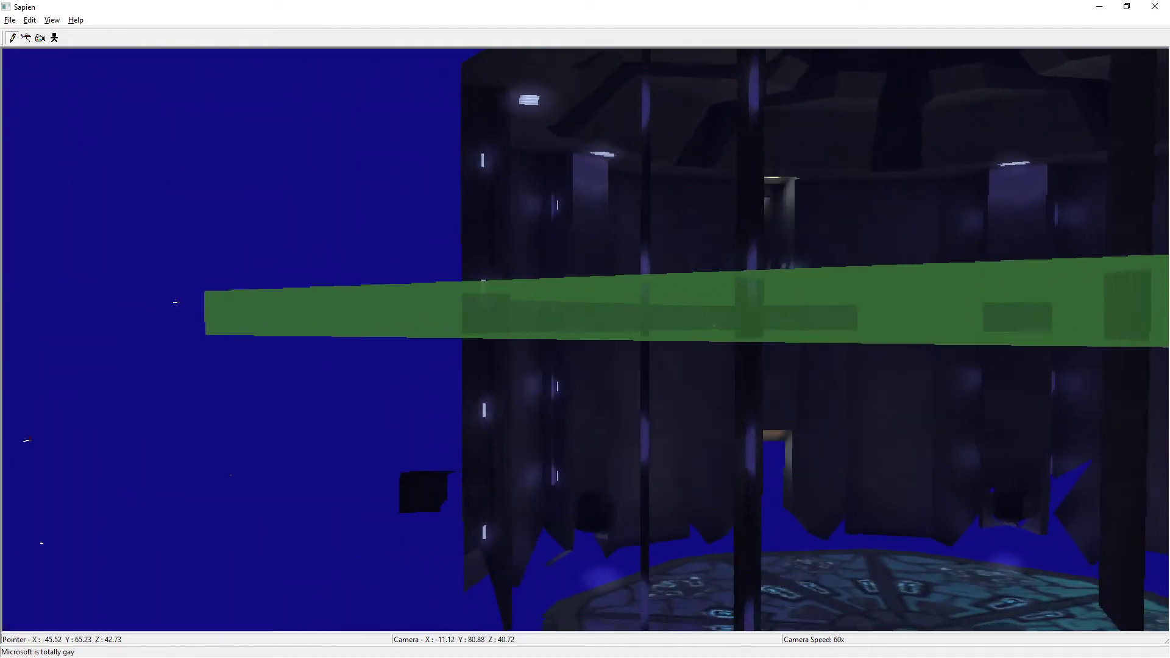
key("a")
key("s")
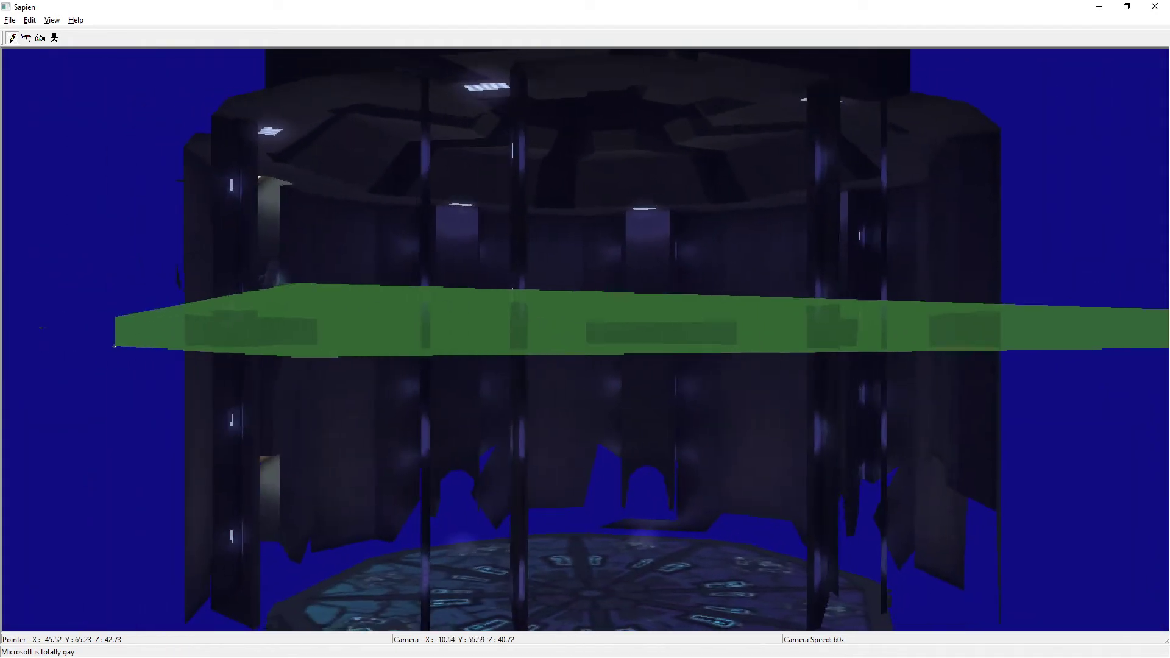
Check the gap between the section7_trigger volume and the ledge above it, and switch to the Mandatory Library Triggers spreadsheet in LibreOffice Calc.
key("r")
key("w")
key("w")
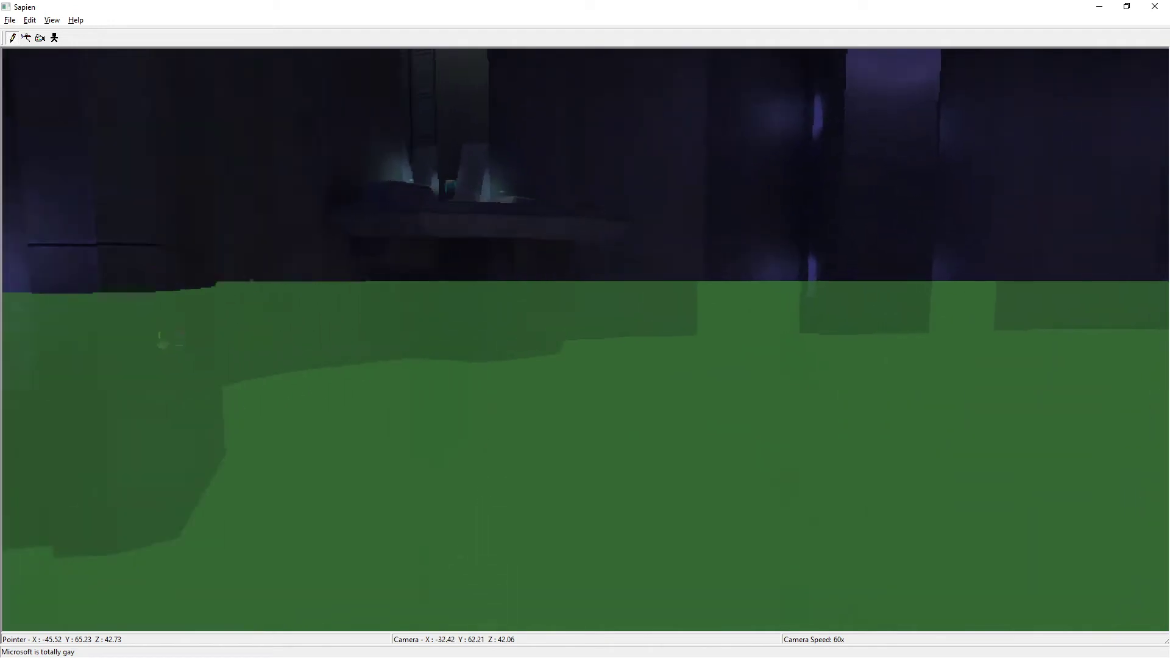
key("f")
key("r")
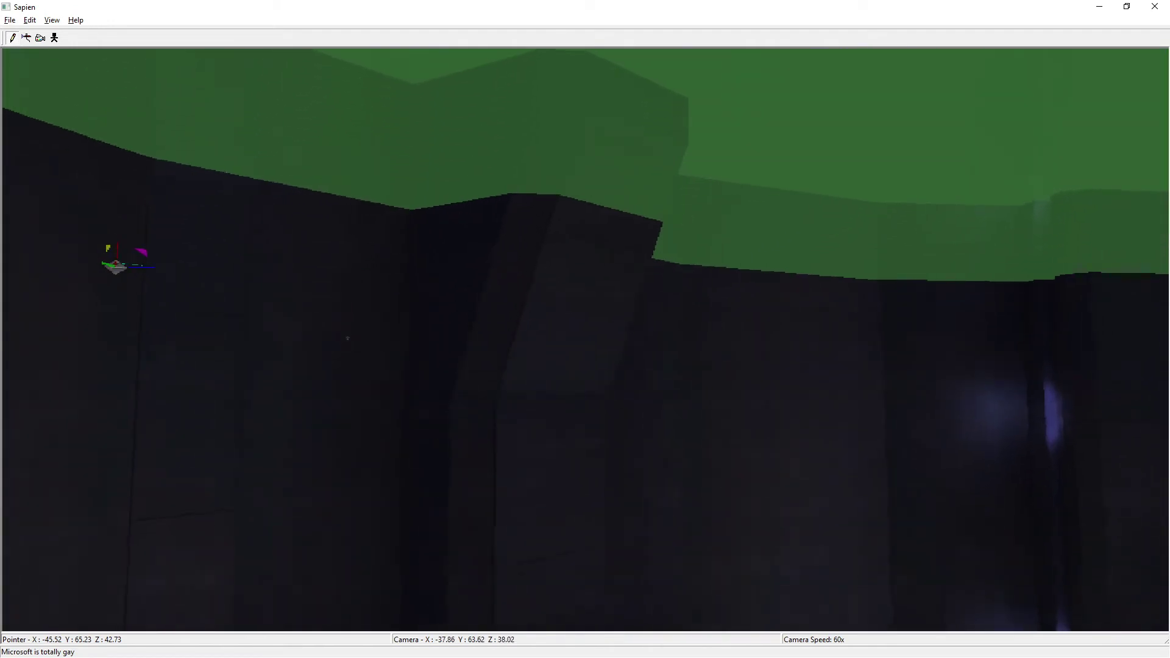
key("w")
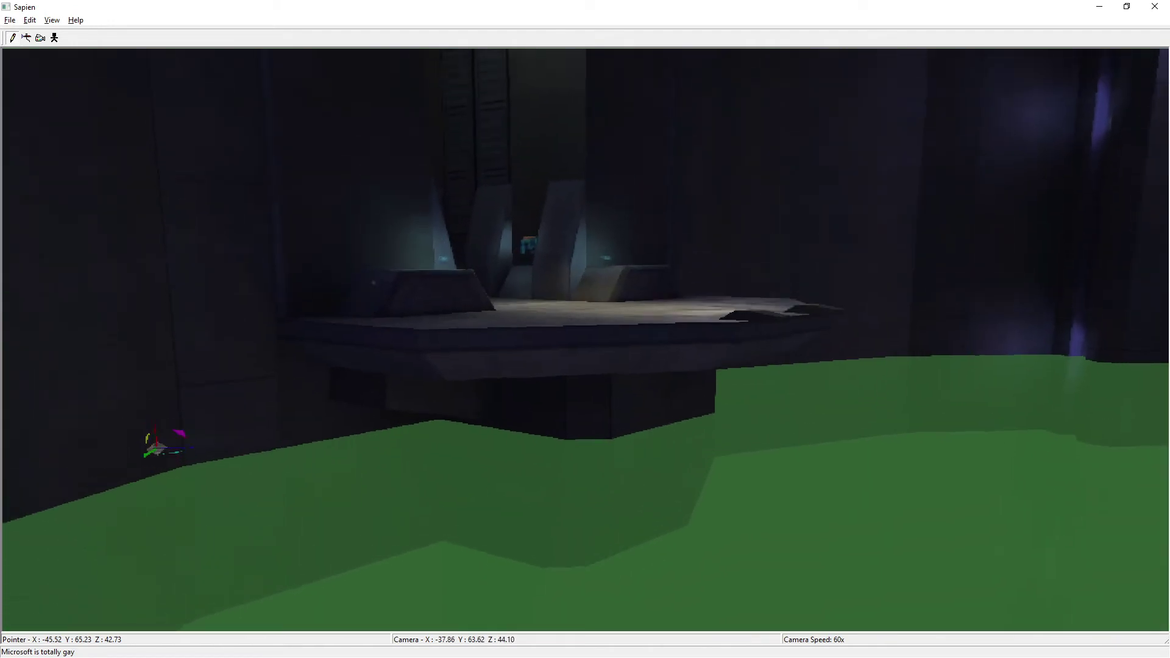
key("r")
key("w")
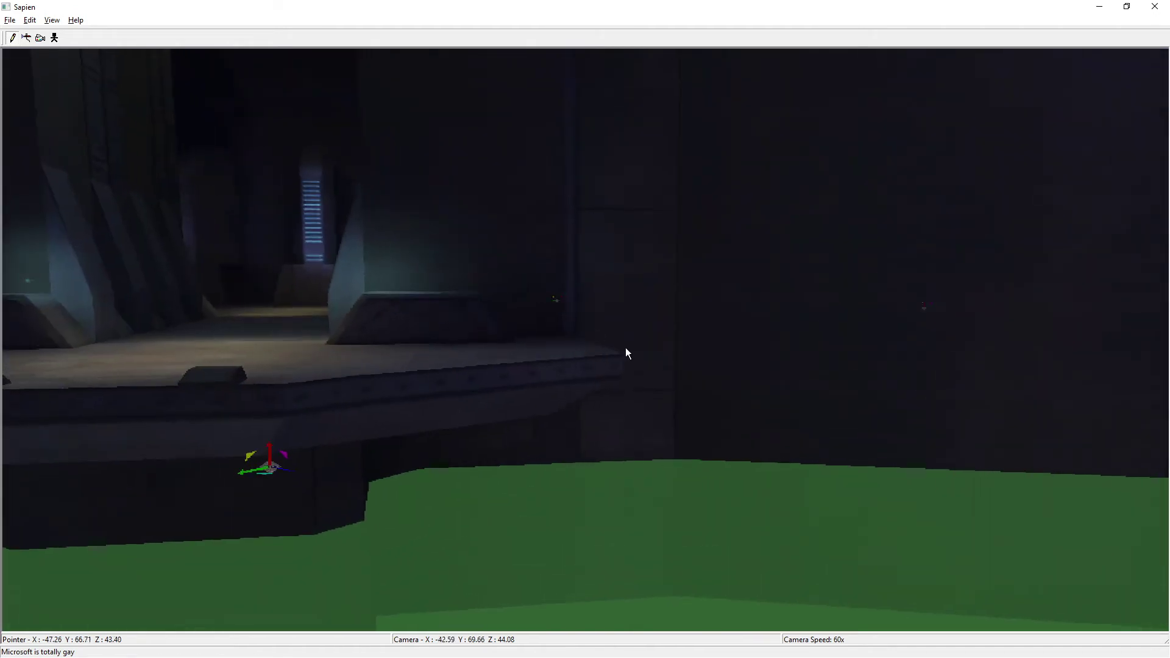
key("alt+Tab")
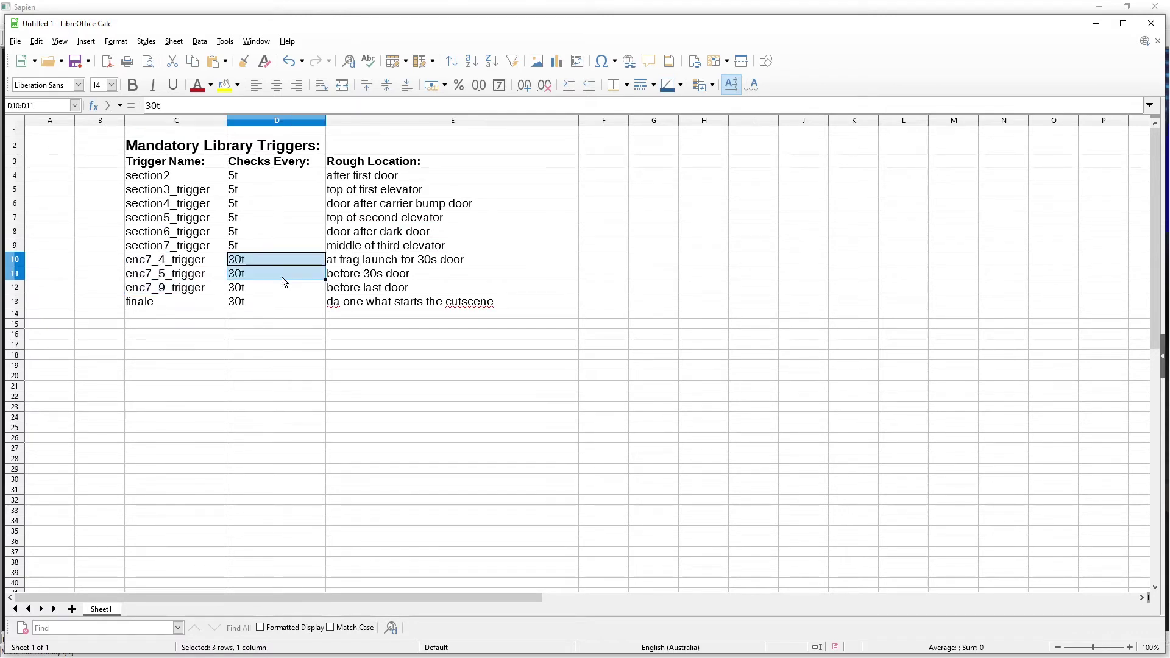
Highlight the check intervals of enc7_4_trigger, enc7_5_trigger and enc7_9_trigger, and return to Sapien near the third elevator.
left_click_drag(283, 282, 286, 284)
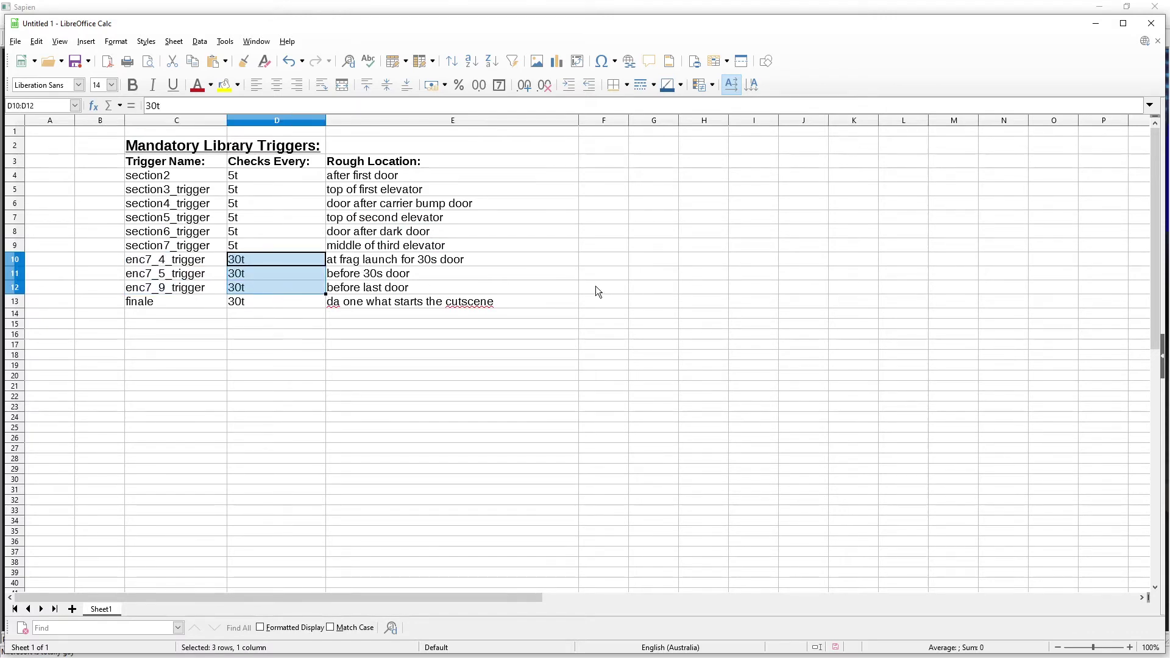
key("alt+Tab")
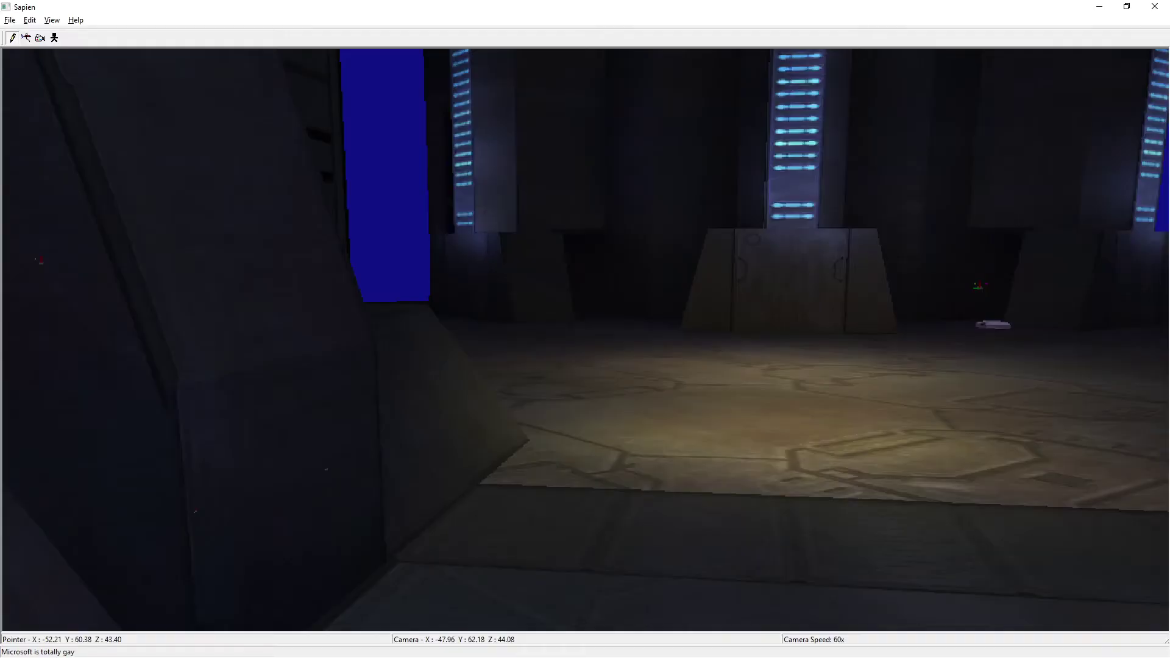
middle_click_drag(585, 329, 621, 245)
key("w")
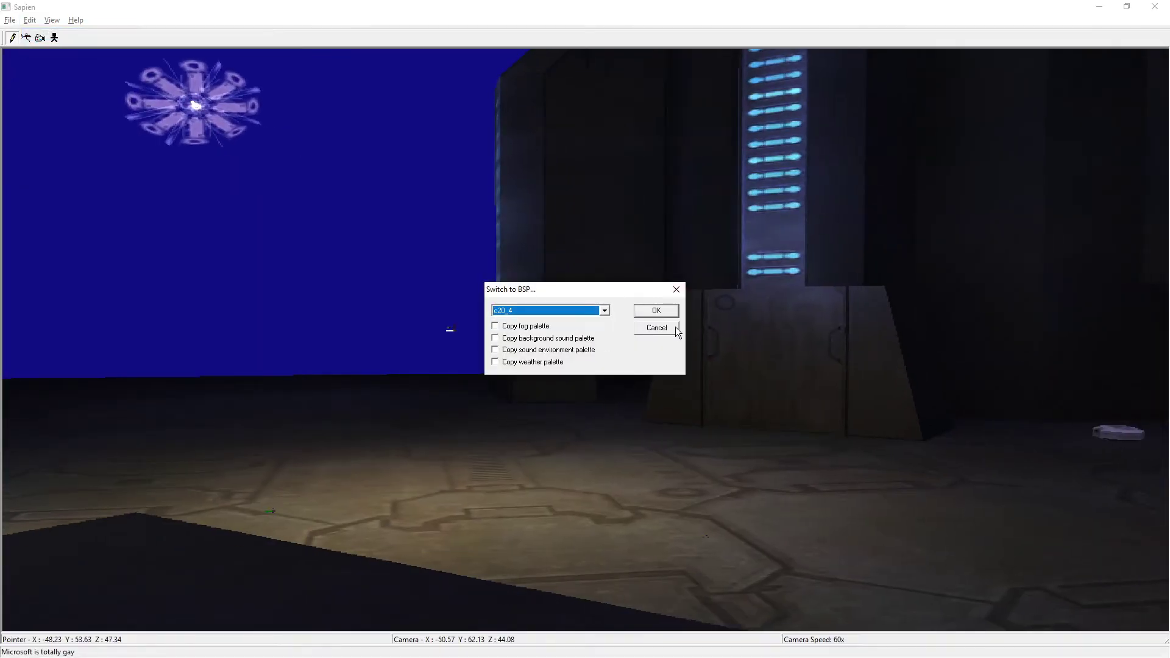
Switch to the c20_4 BSP and travel to the first enc7 trigger volume beyond the third elevator.
middle_click_drag(517, 344, 658, 329)
key("w")
key("w")
middle_click_drag(585, 329, 531, 291)
key("w")
left_click(513, 318)
key("w")
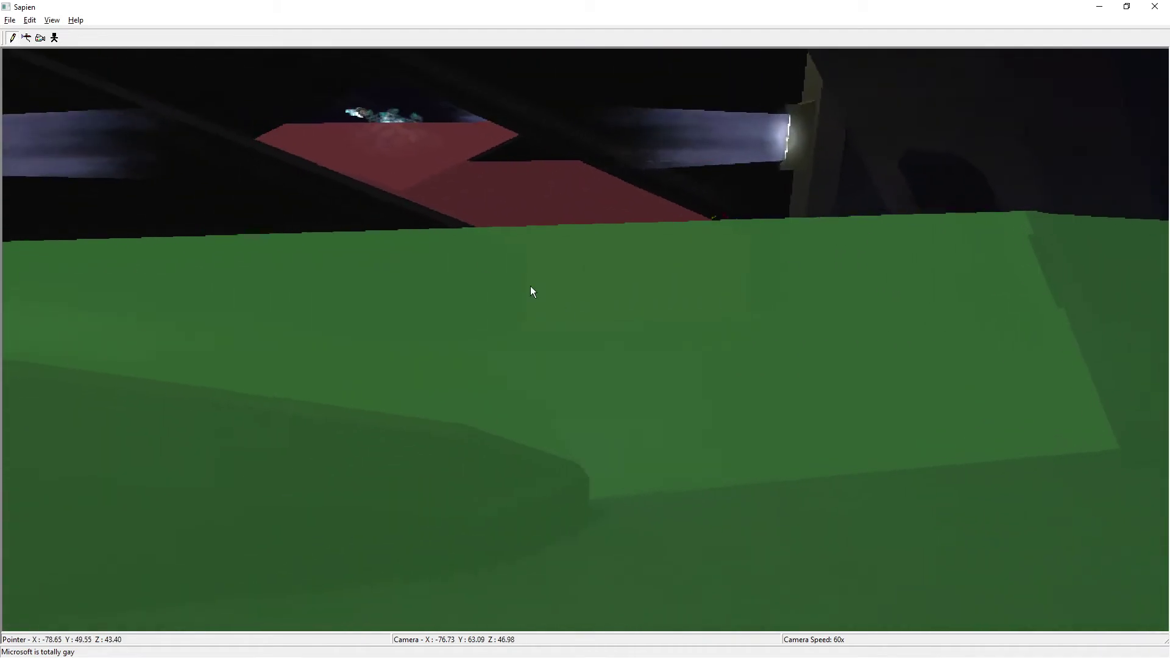
Inspect the two neighbouring trigger volumes around the 30s door, viewing the nearer one from the front, side and behind.
middle_click_drag(564, 396, 513, 369)
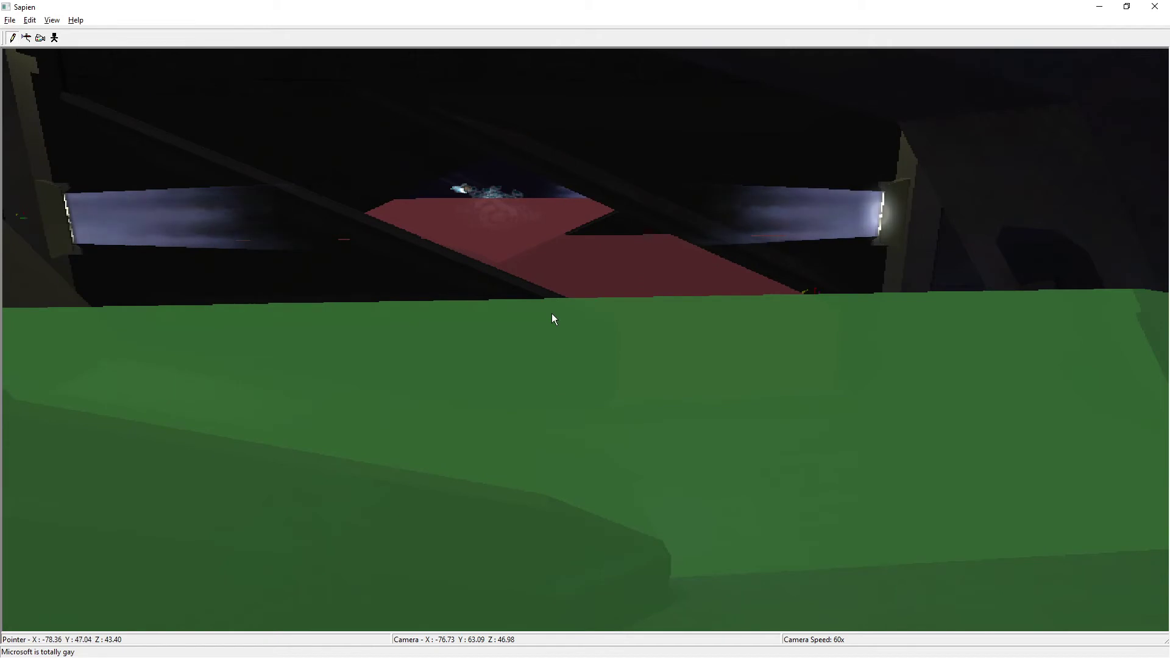
middle_click_drag(550, 314, 506, 229)
key("w")
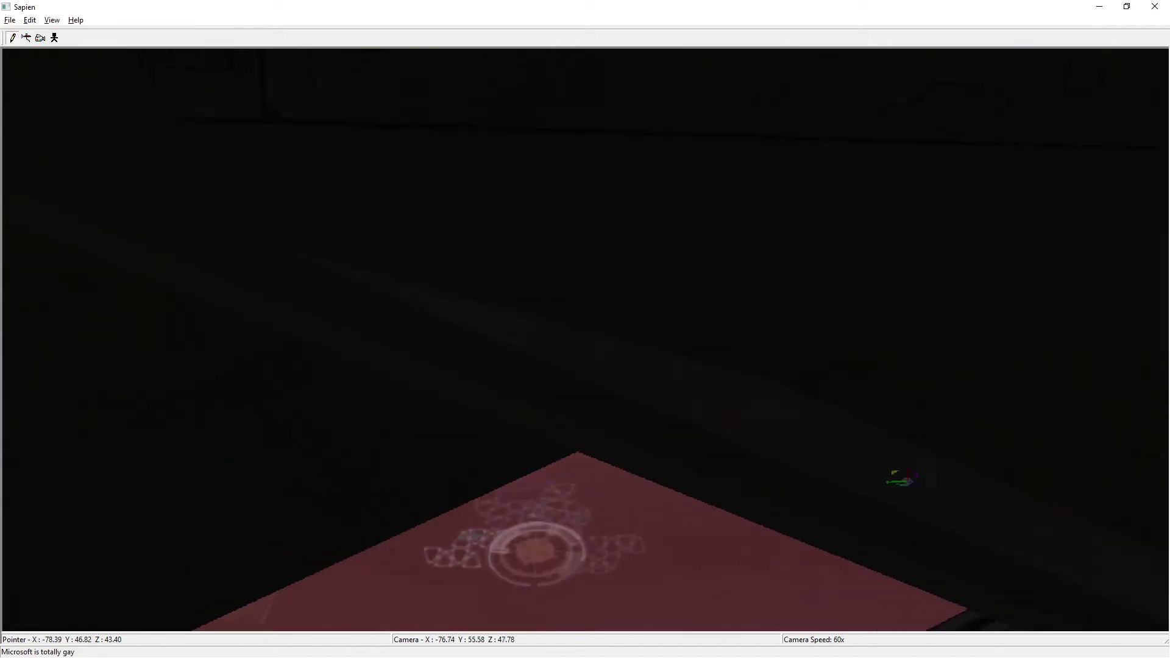
key("s")
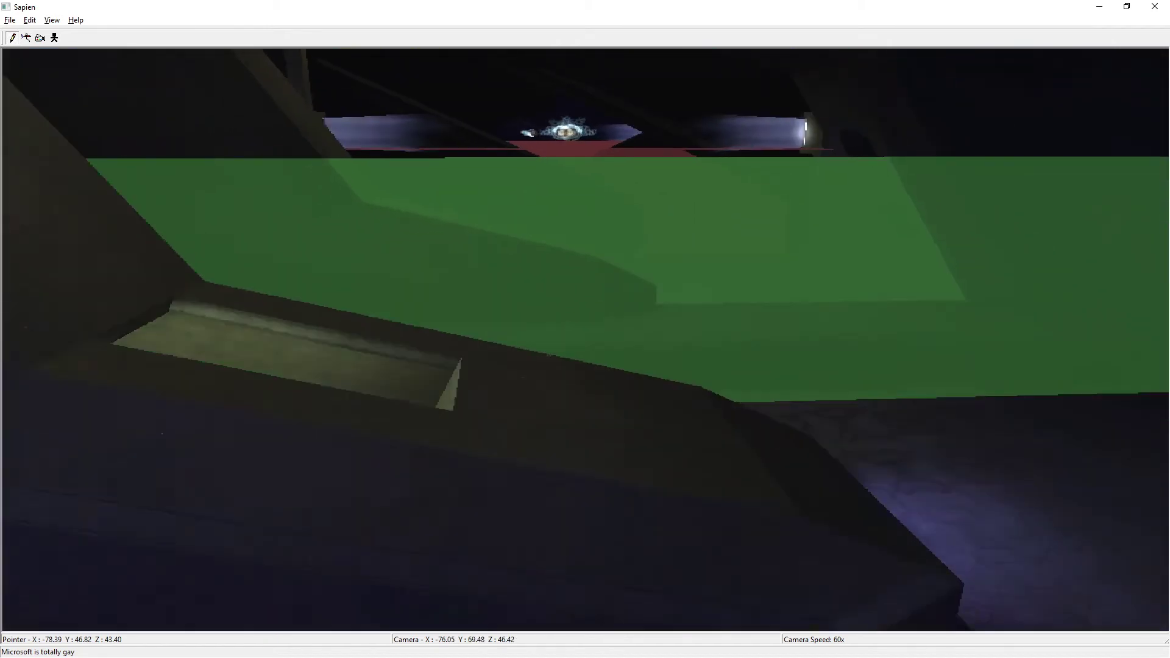
key("a")
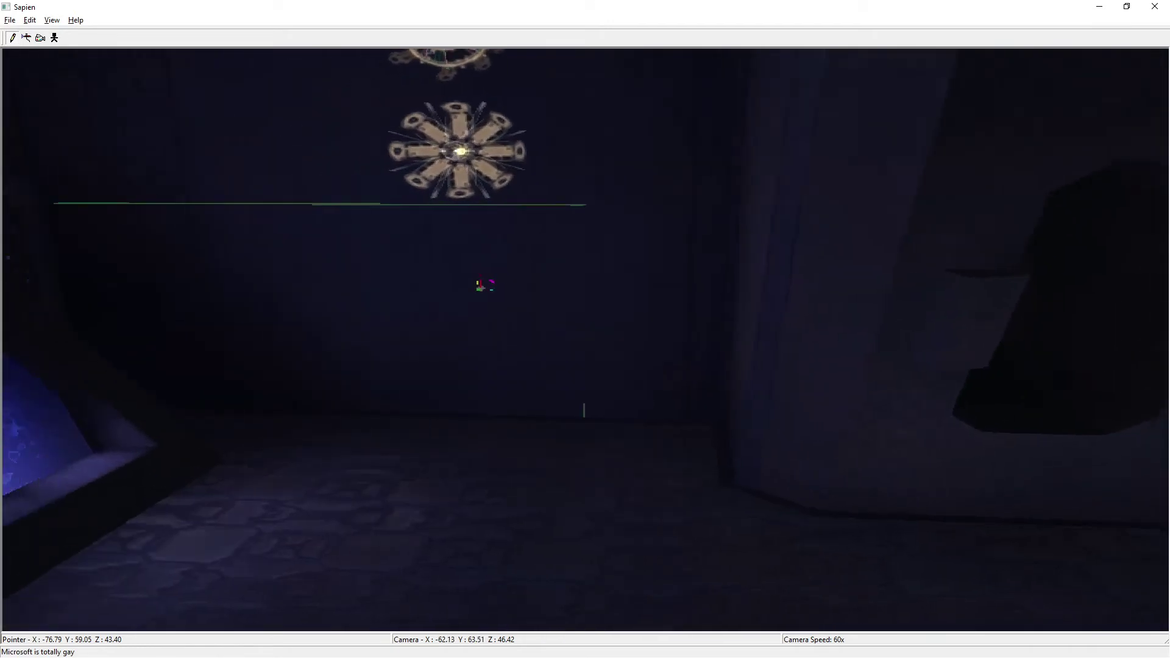
key("a")
key("w")
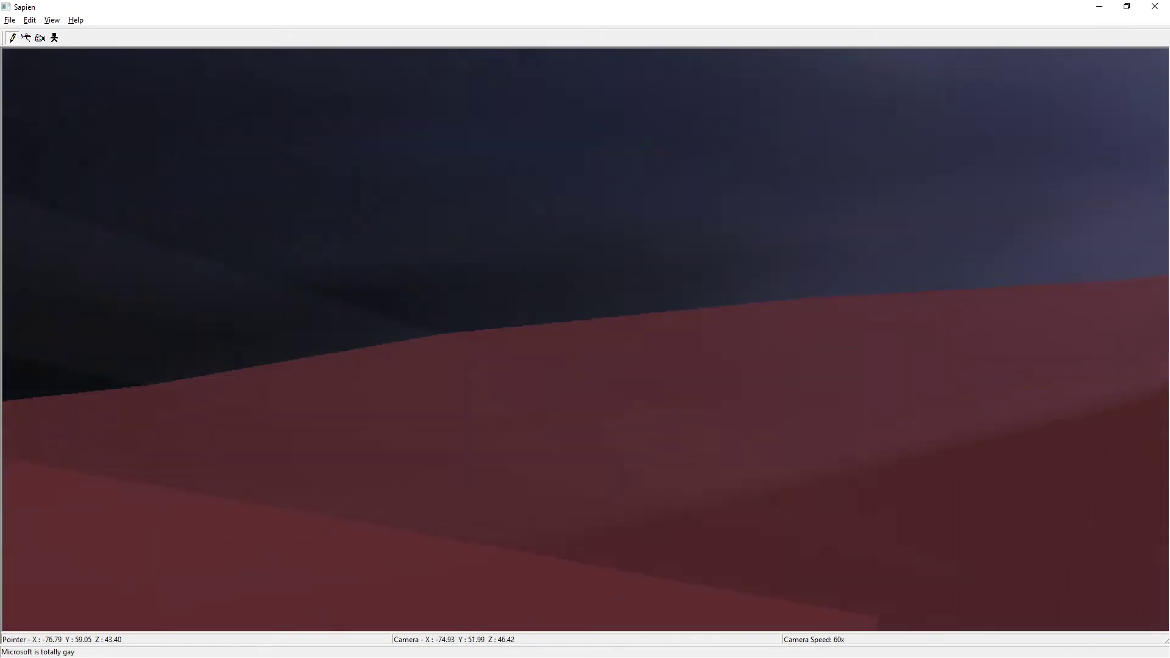
key("s")
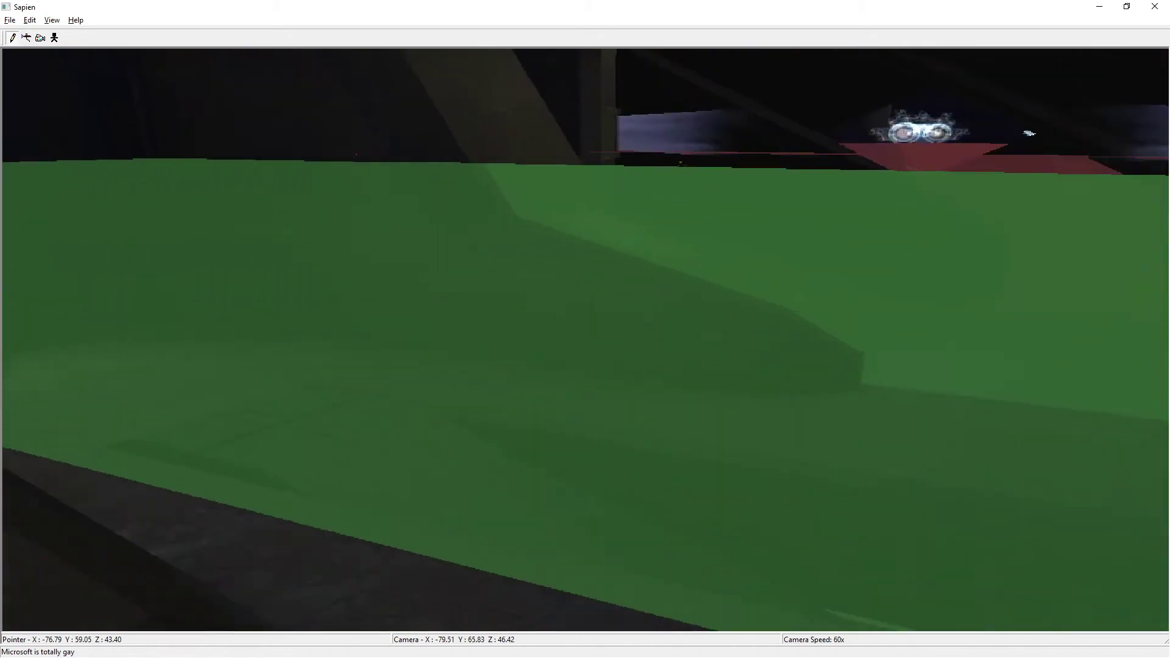
key("s")
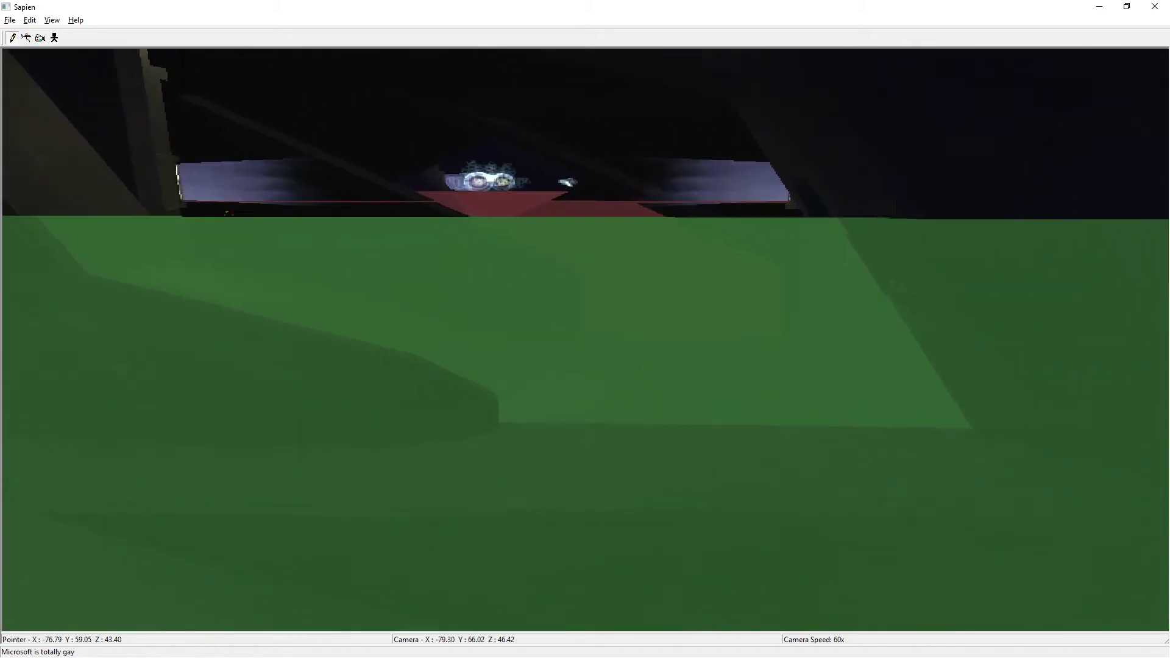
key("a")
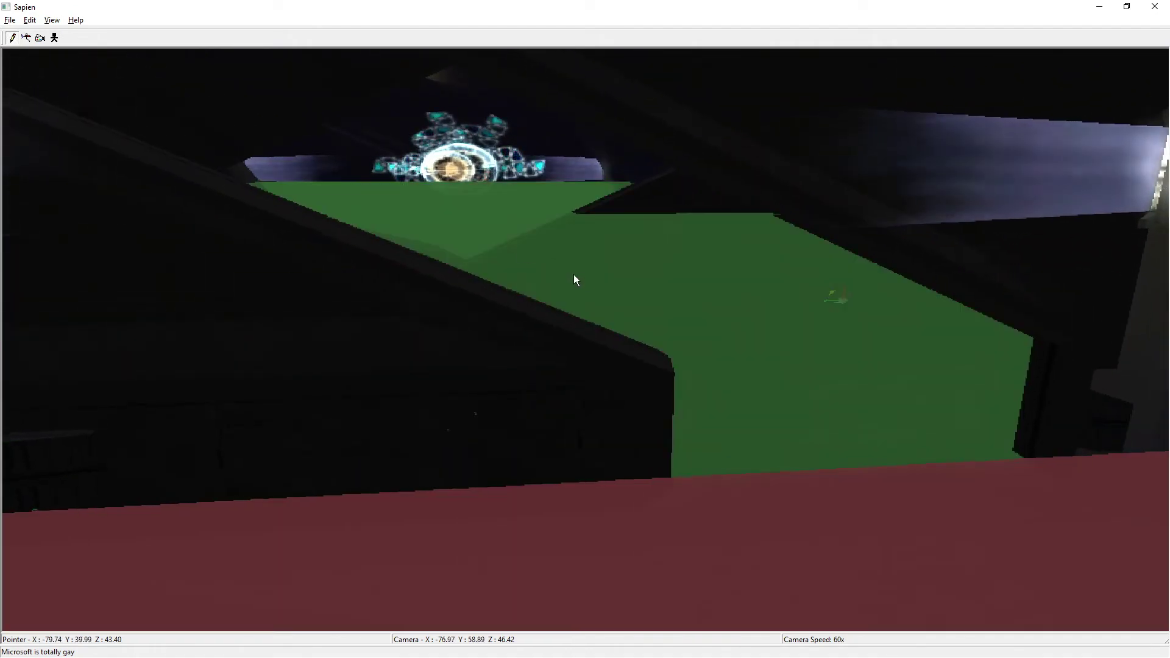
Examine the second trigger volume before the 30s door from inside and compare its position with the first volume.
key("w")
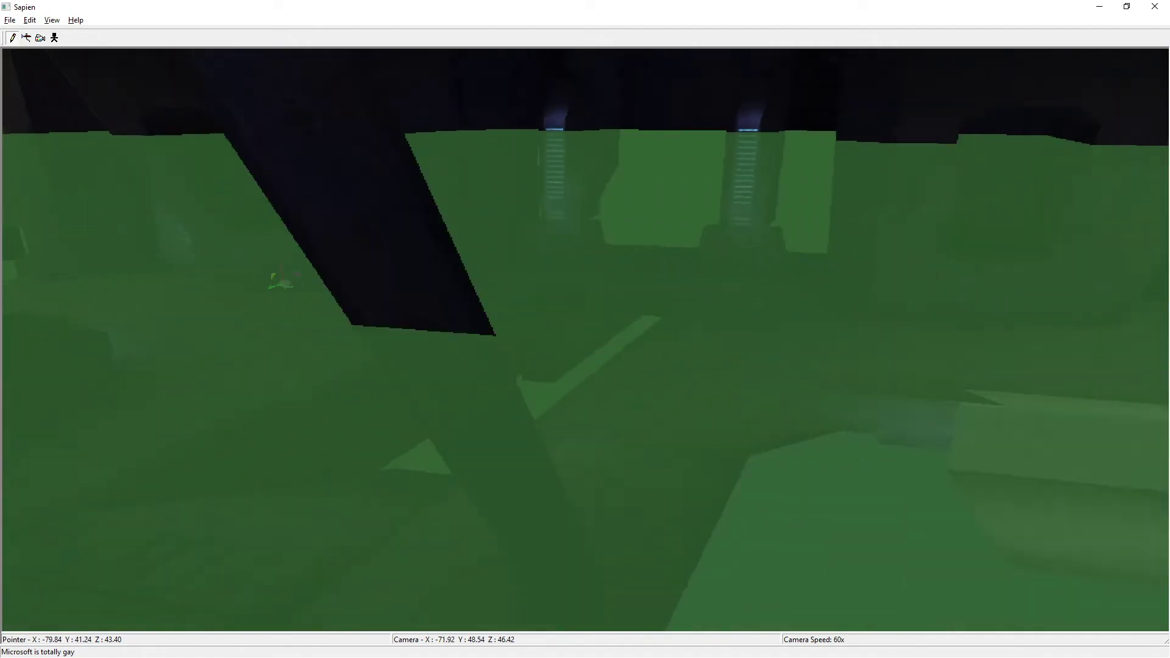
key("a")
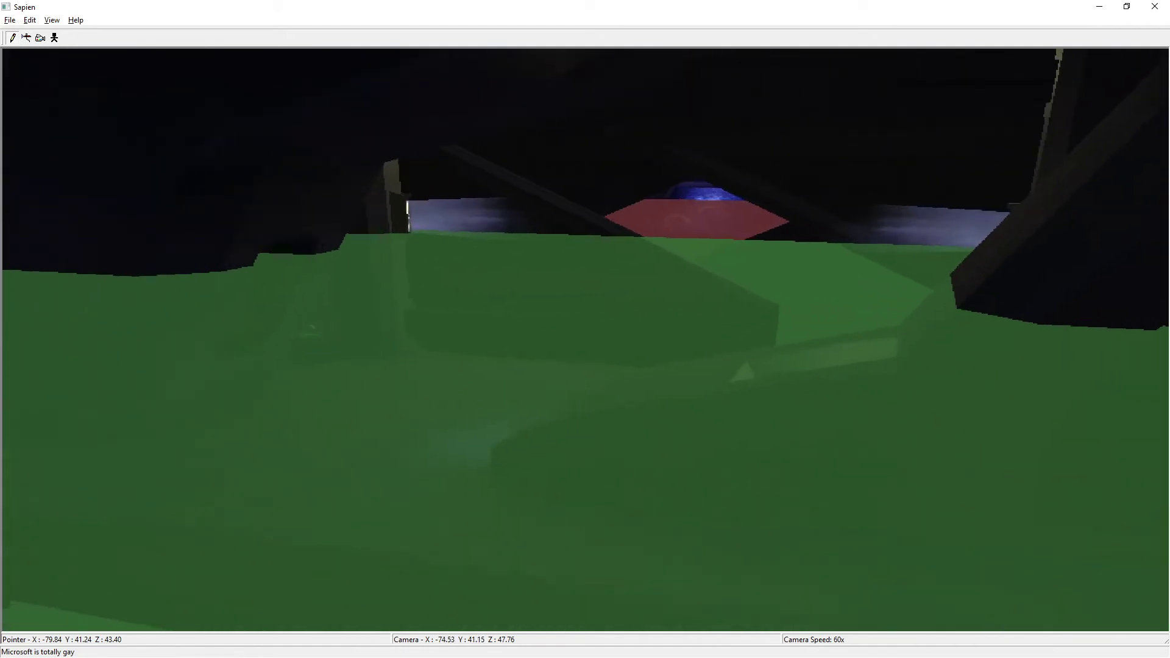
key("d")
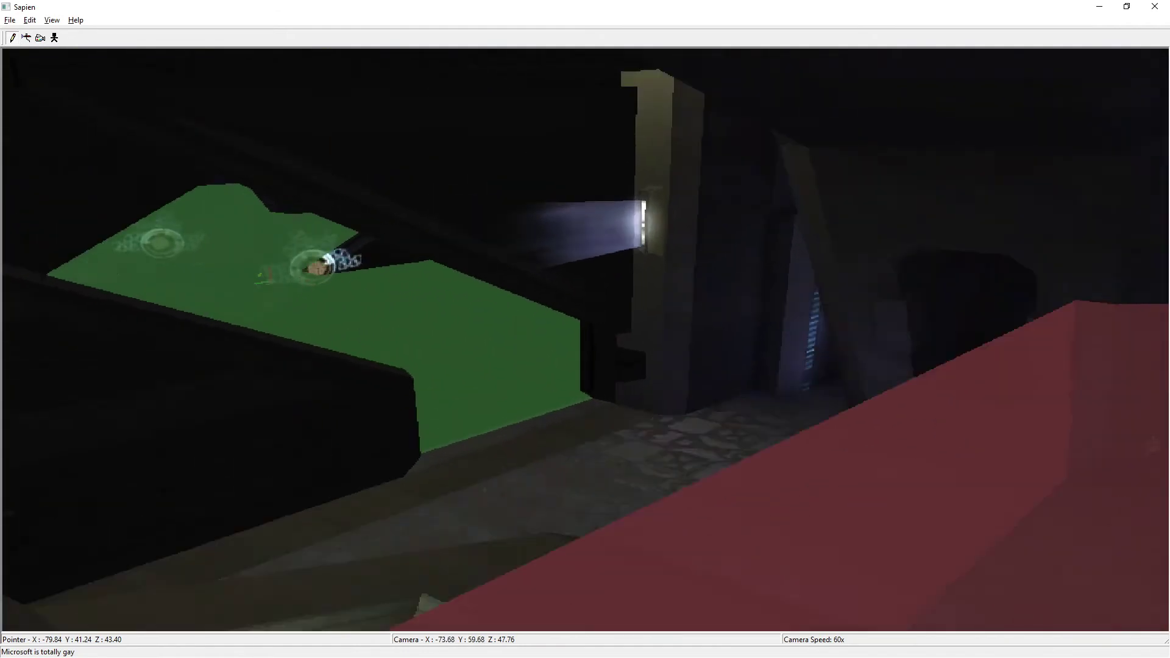
key("w")
key("w")
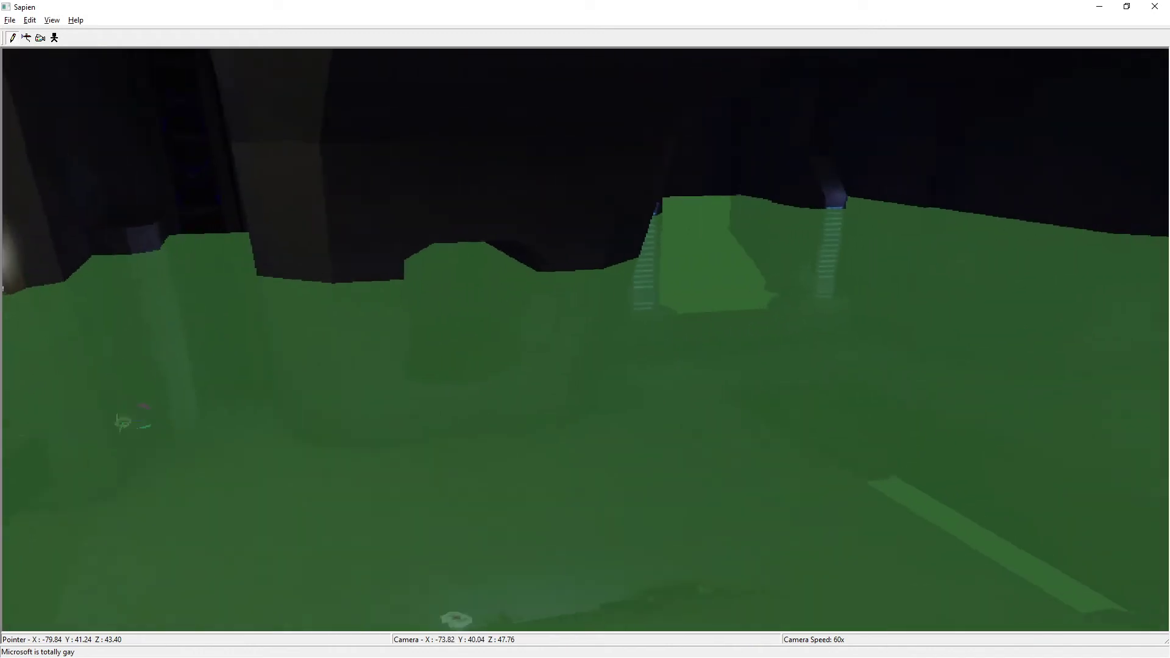
Travel past the 30s door to the enc7_9_trigger volume in the corridor before the last door and highlight it.
key("w")
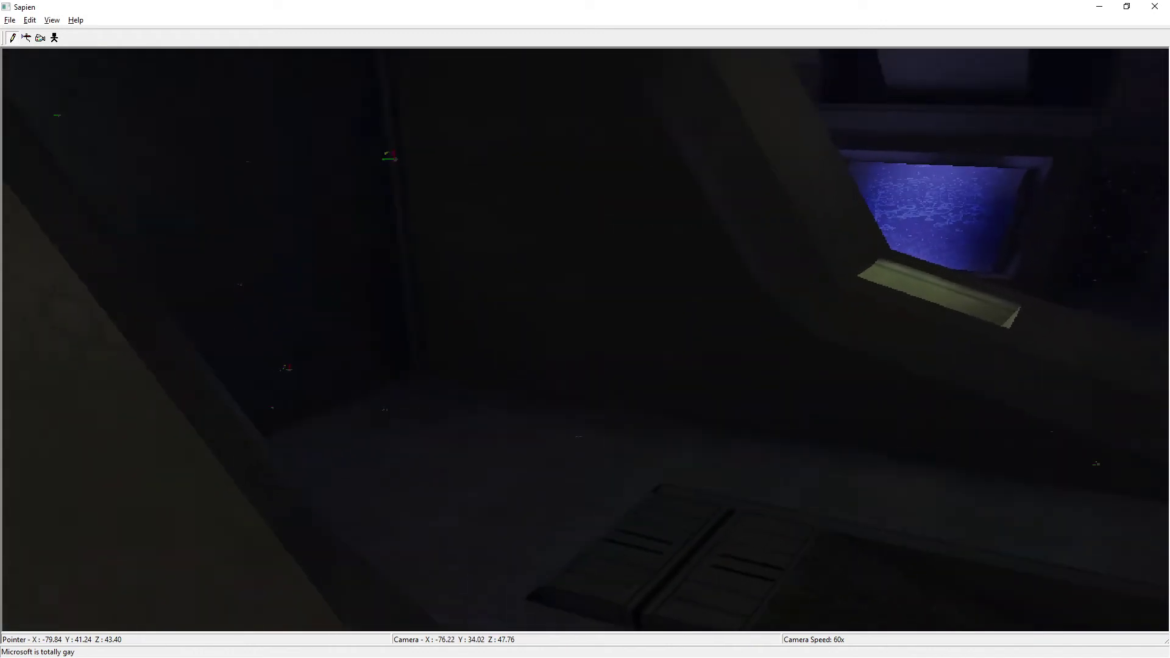
key("w")
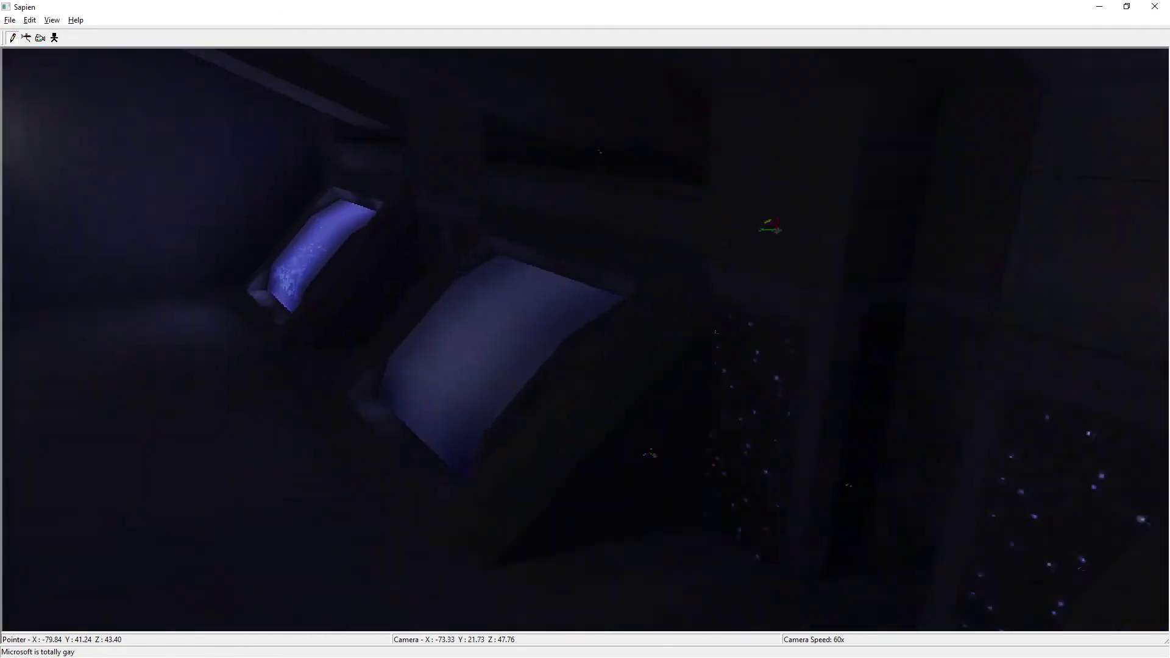
key("w")
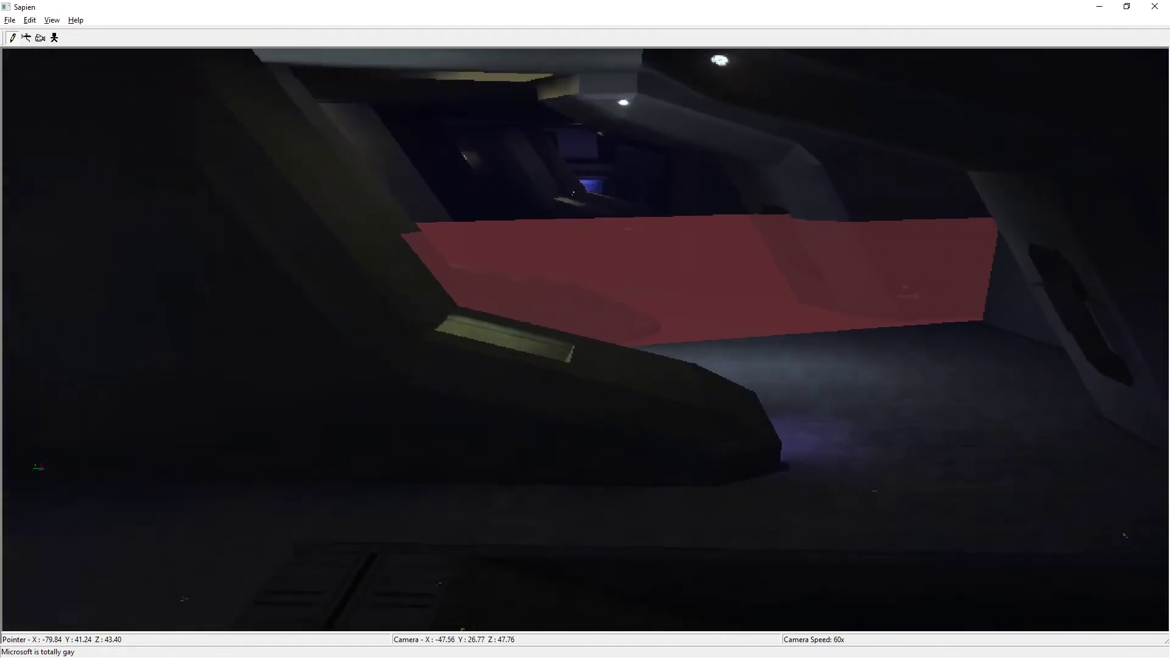
key("w")
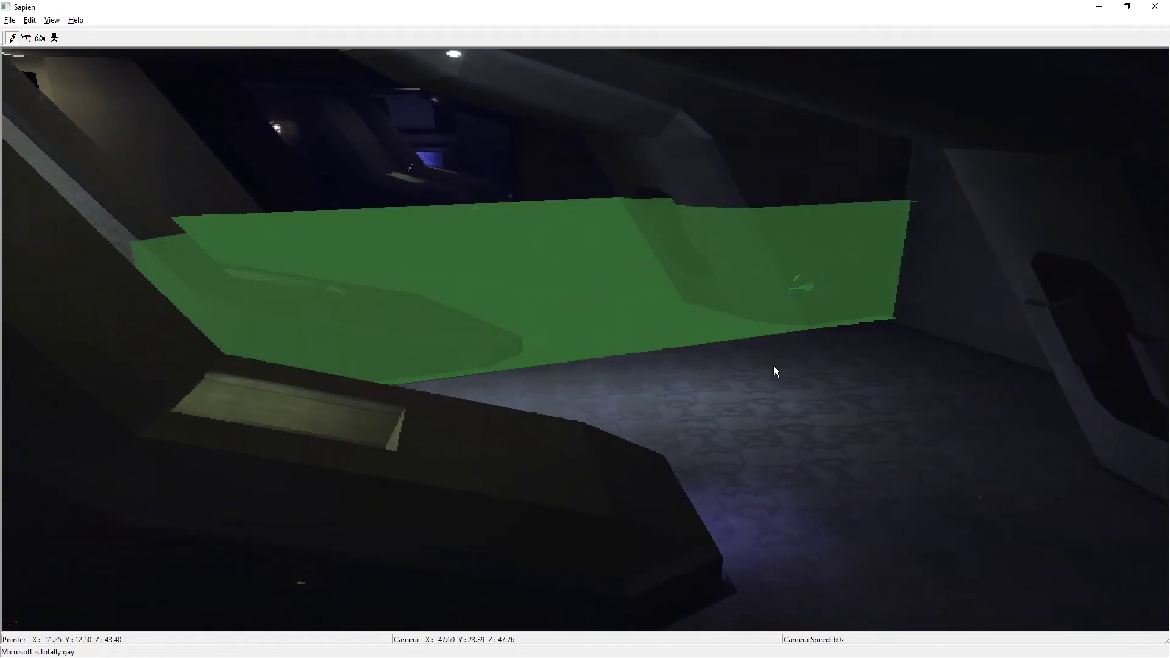
Survey the stretch between the 30s door and the enc7_9_trigger volume, setting the camera speed to 20x.
middle_click_drag(773, 366, 207, 332)
key("w")
key("w")
key("s")
key("d")
key("a")
key("d")
key("s")
key("a")
key("w")
key("w")
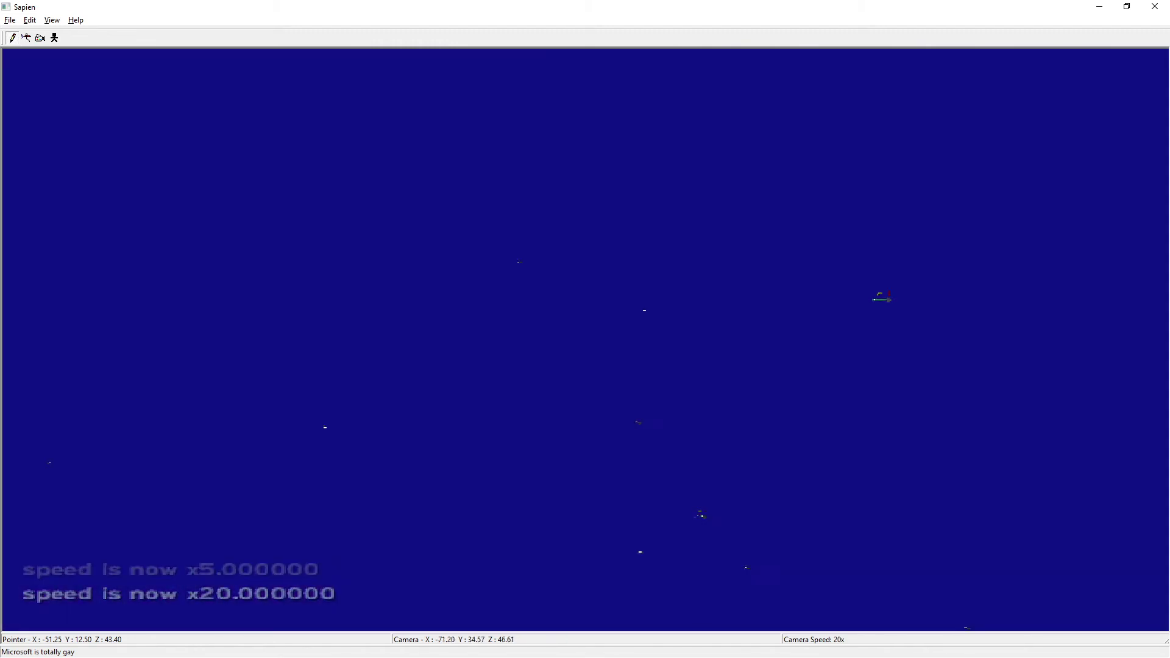
Follow the route at 20x camera speed past the enc7_9_trigger volume up to the last door.
key("w")
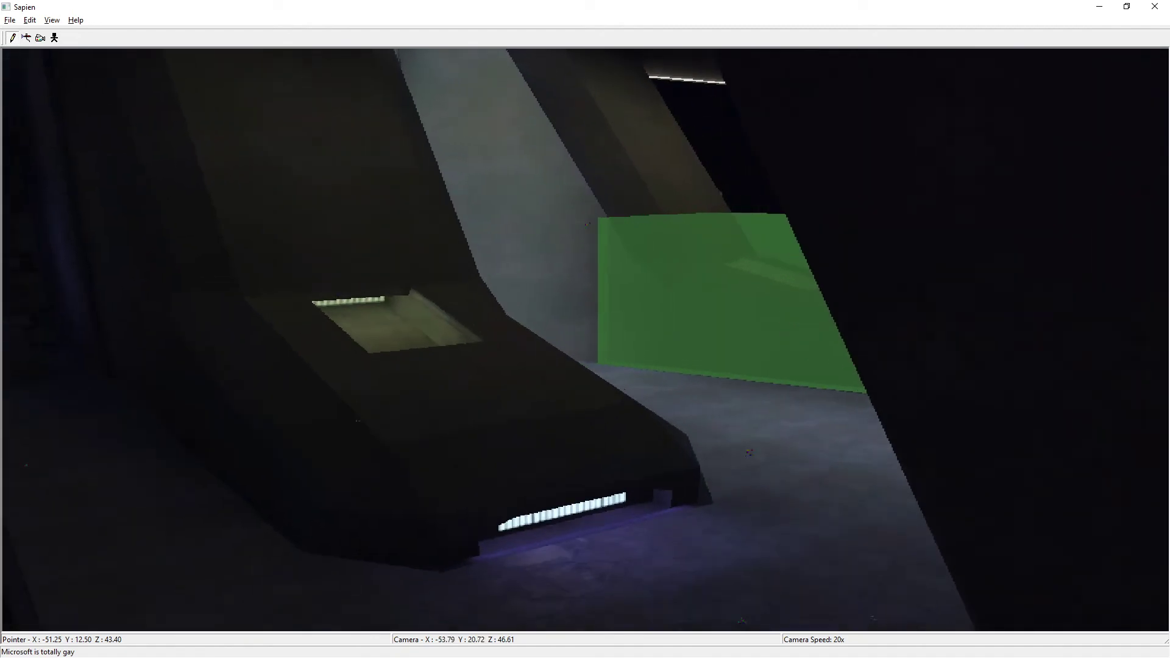
key("w")
middle_click_drag(585, 329, 823, 317)
key("w")
key("s")
middle_click_drag(825, 375, 729, 303)
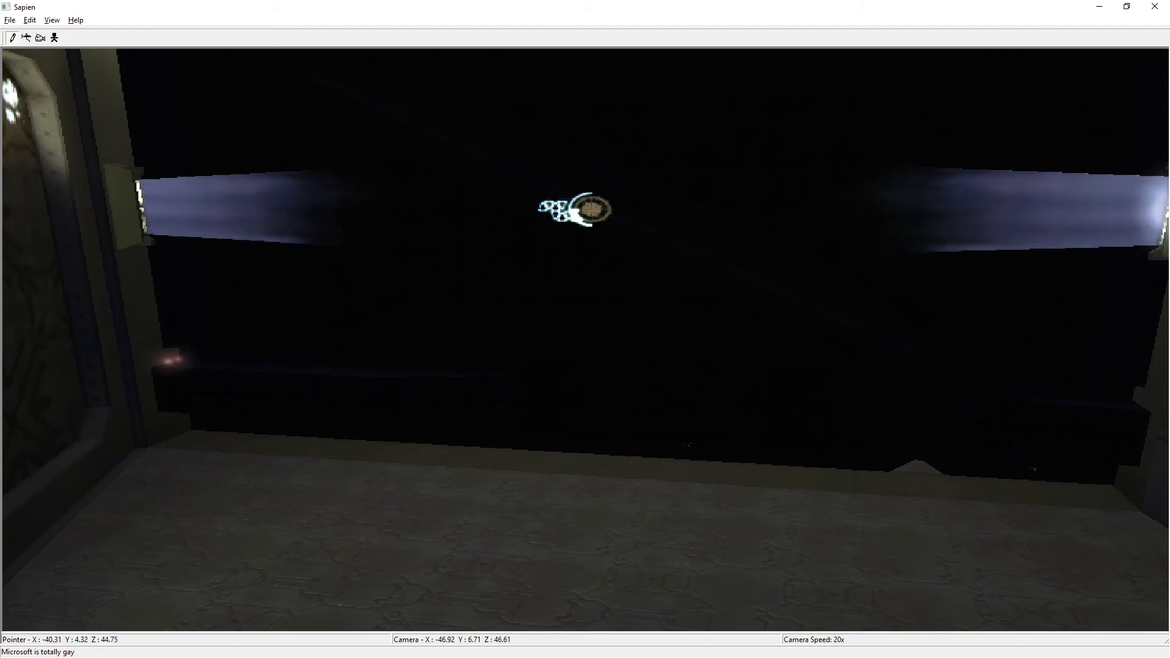
Bring up the YouTube video "The Library in 53 seconds (Acrophobia% WR)", maximize its window and seek to the run's final stretch.
left_click_drag(1169, 183, 441, 85)
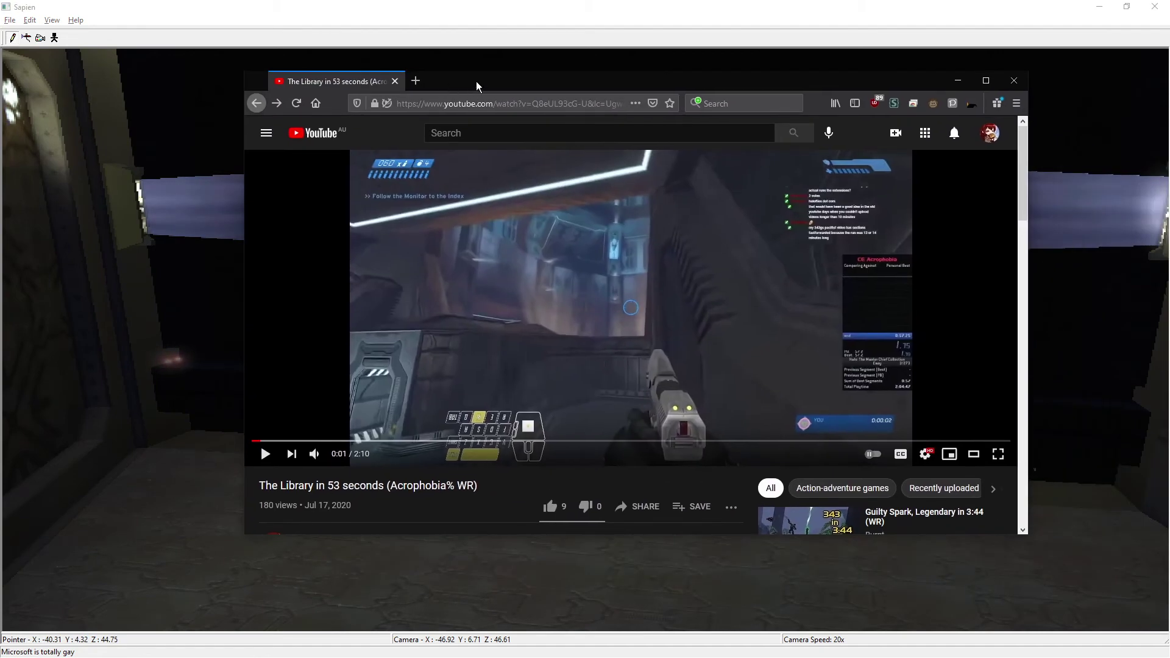
double_click(479, 80)
left_click(992, 565)
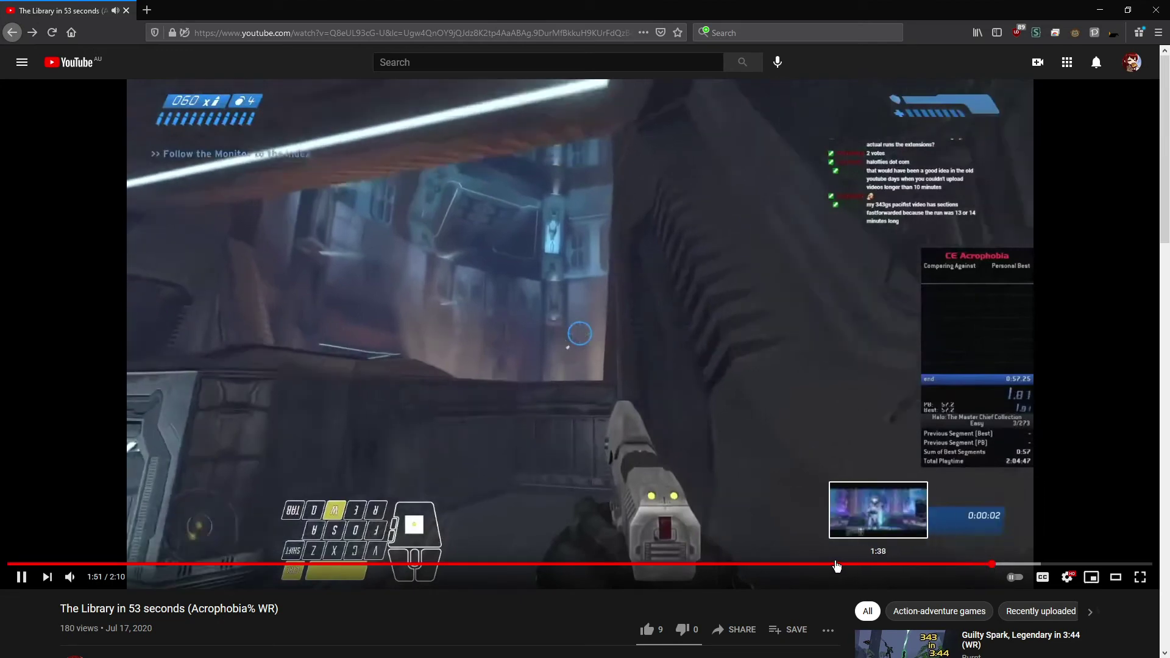
left_click_drag(768, 566, 616, 564)
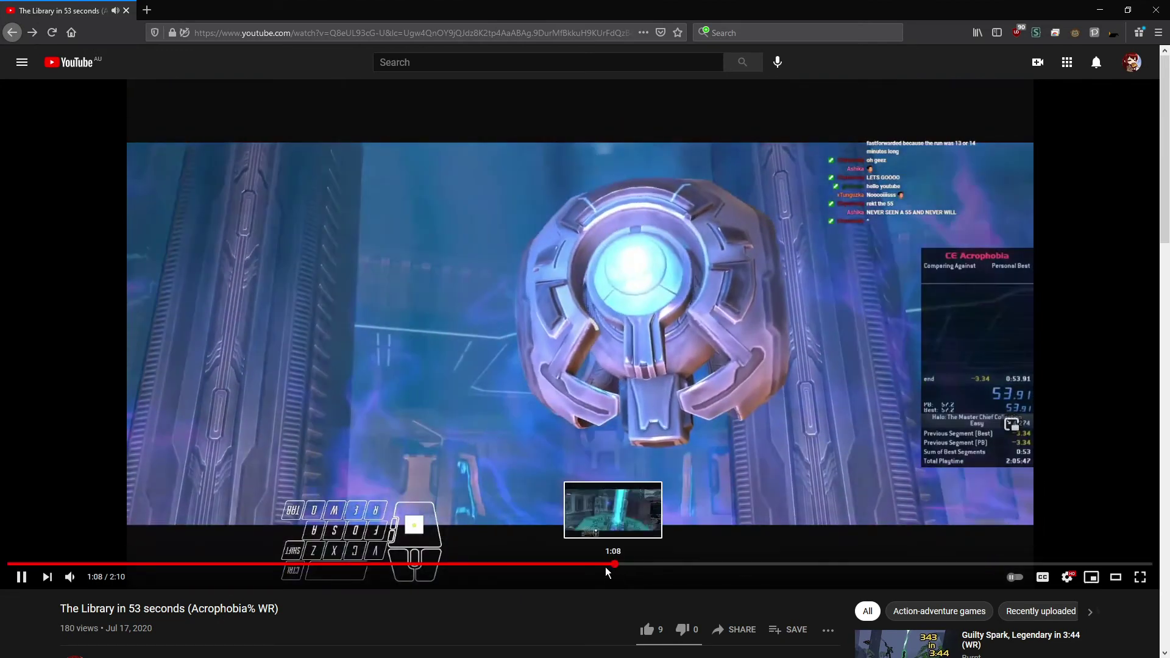
left_click_drag(482, 569, 462, 566)
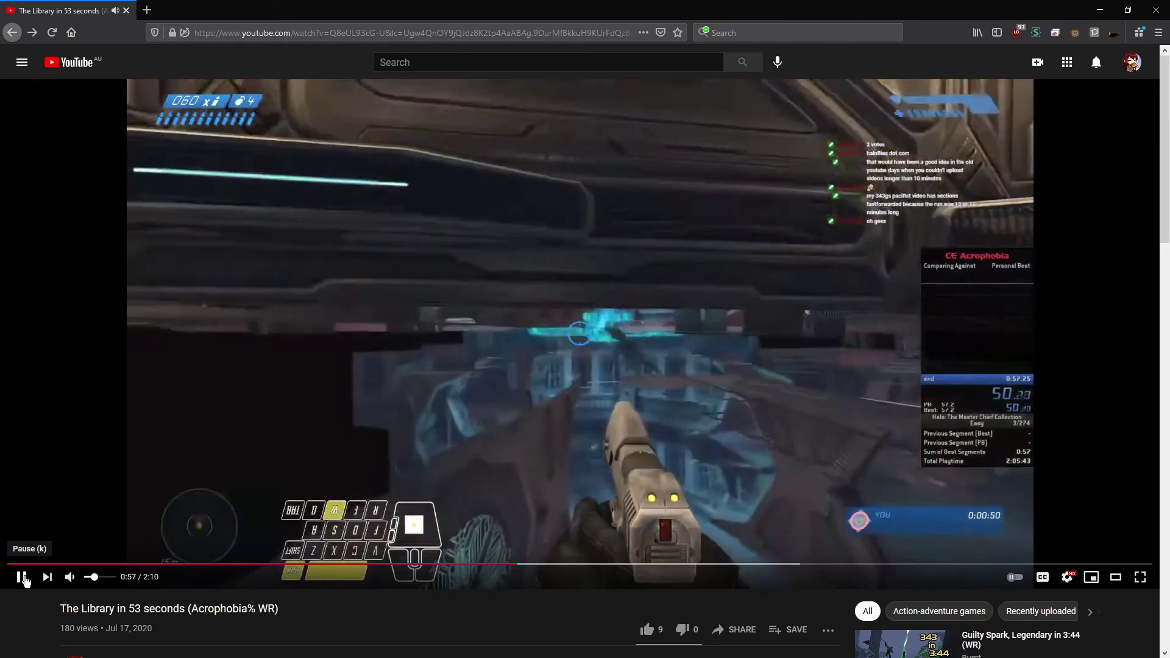
Play and pause the run's final stretch from the last door to the ending, and return to Sapien.
left_click(23, 577)
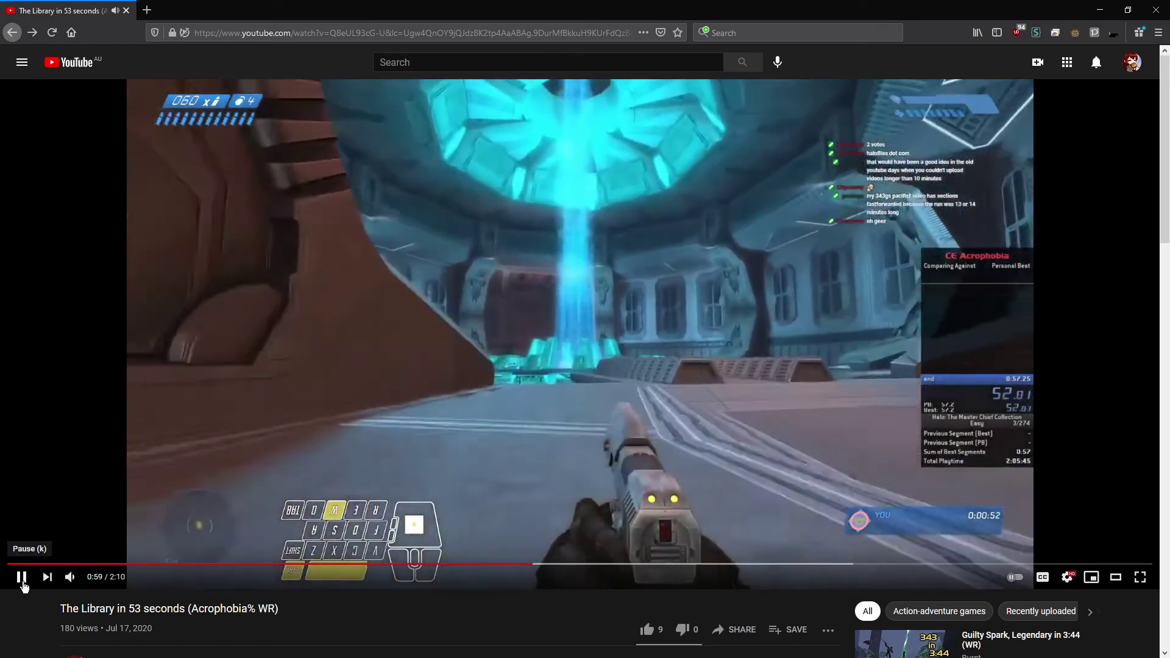
left_click(22, 578)
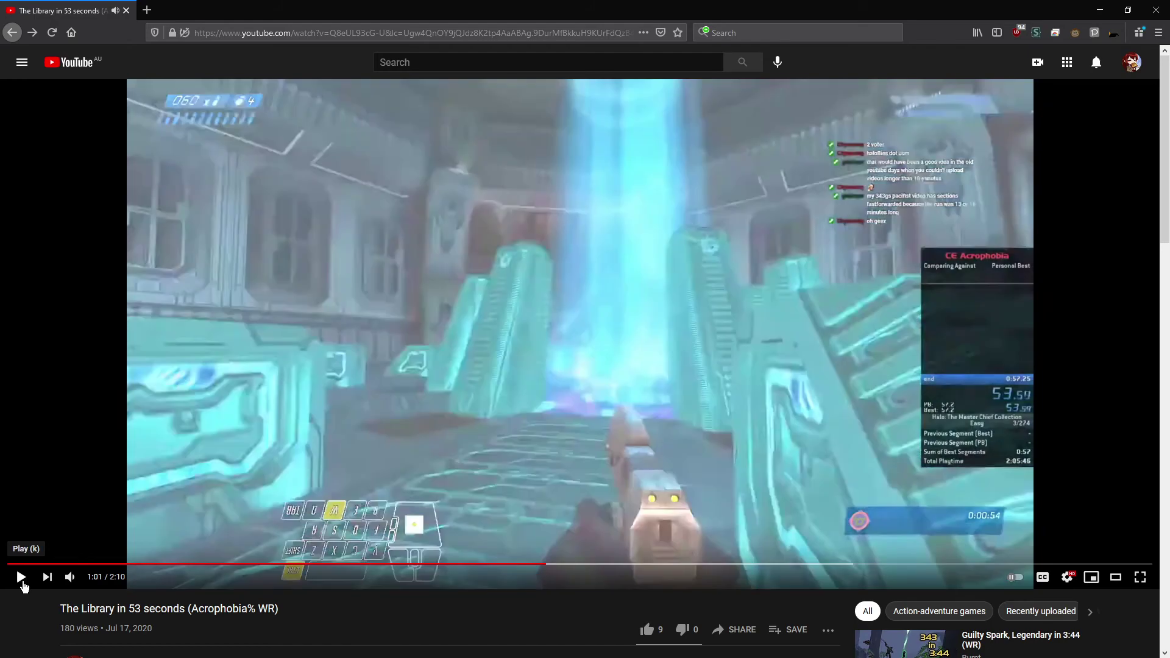
left_click(22, 580)
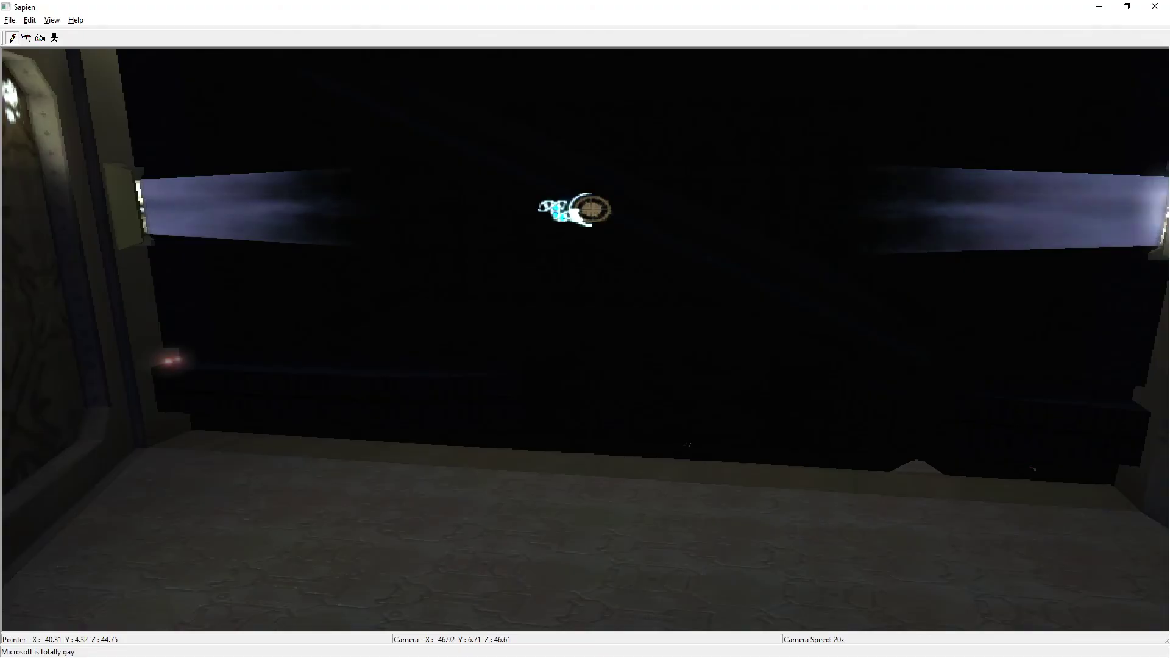
Switch to the trigger spreadsheet and compare the 5t checks of the section triggers with the 30t checks of the enc7 triggers.
key("alt+Tab")
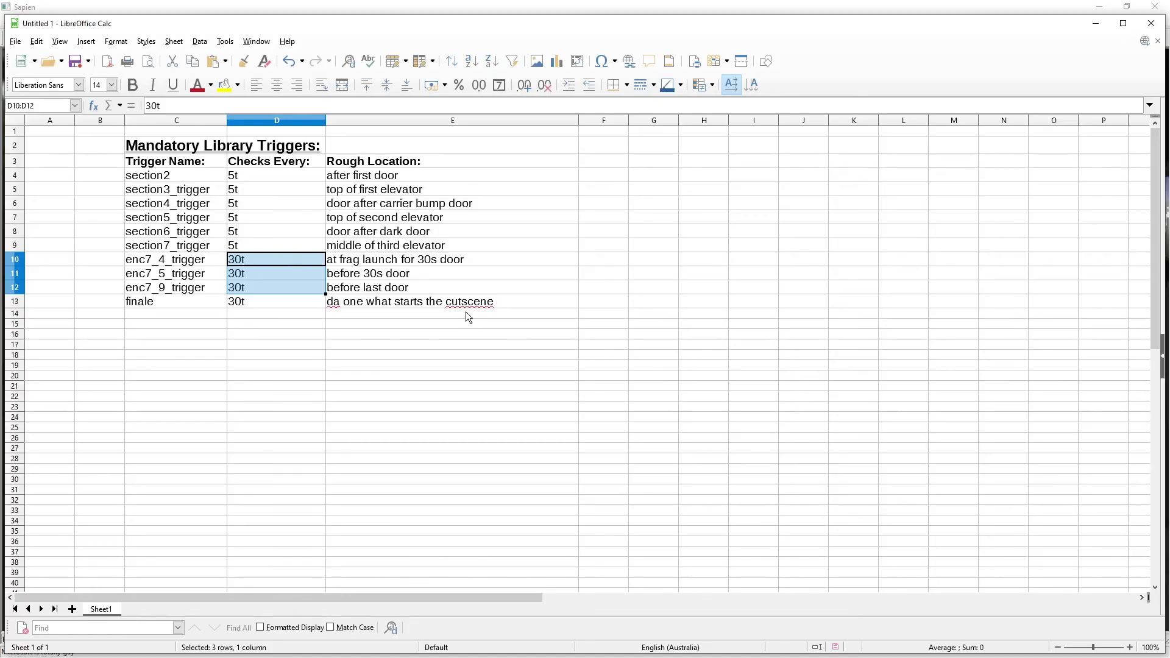
left_click(465, 312)
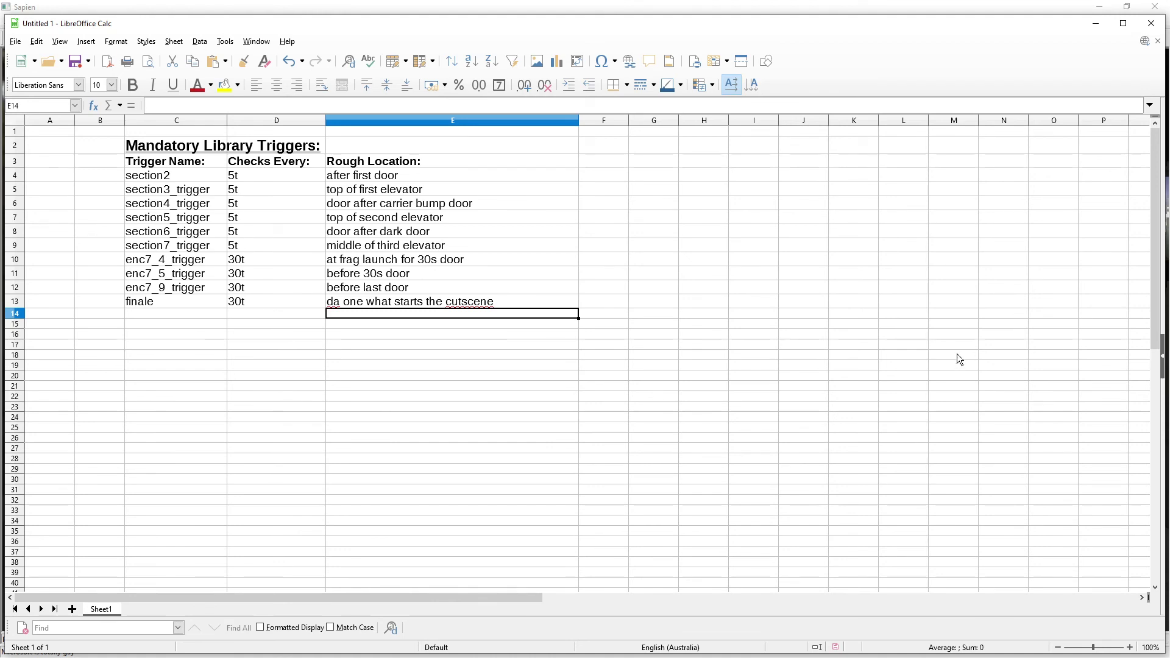
left_click_drag(251, 247, 248, 177)
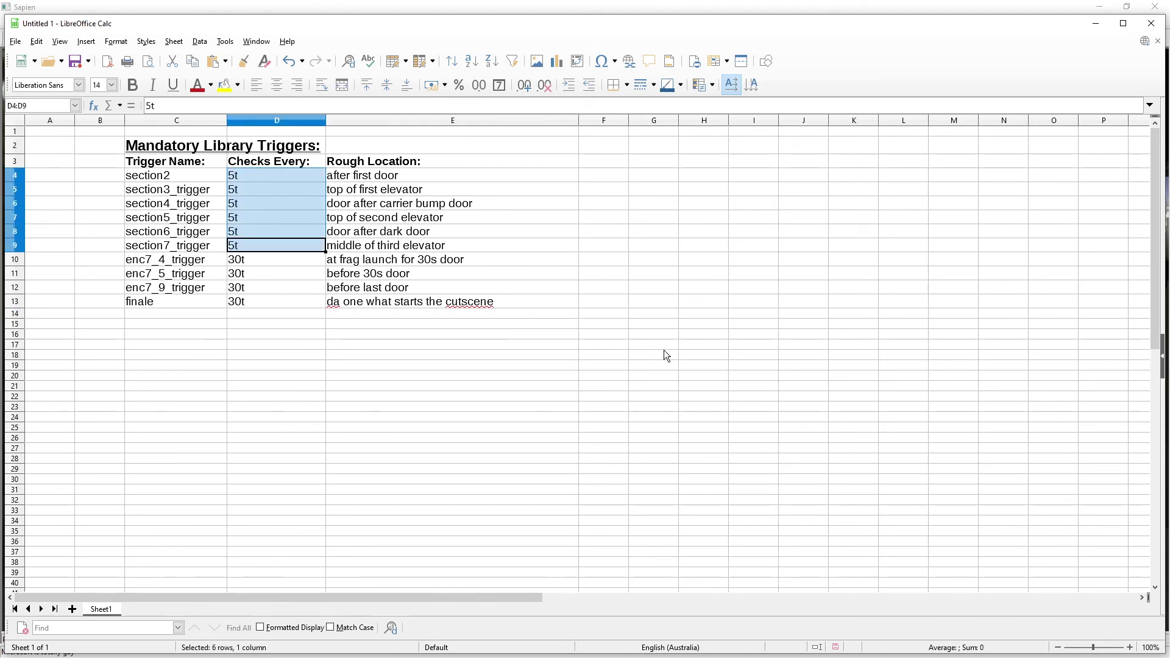
left_click_drag(262, 264, 261, 282)
left_click(261, 284)
Highlight the enc7_9_trigger entry together with its check interval and rough location.
left_click_drag(180, 292, 258, 280)
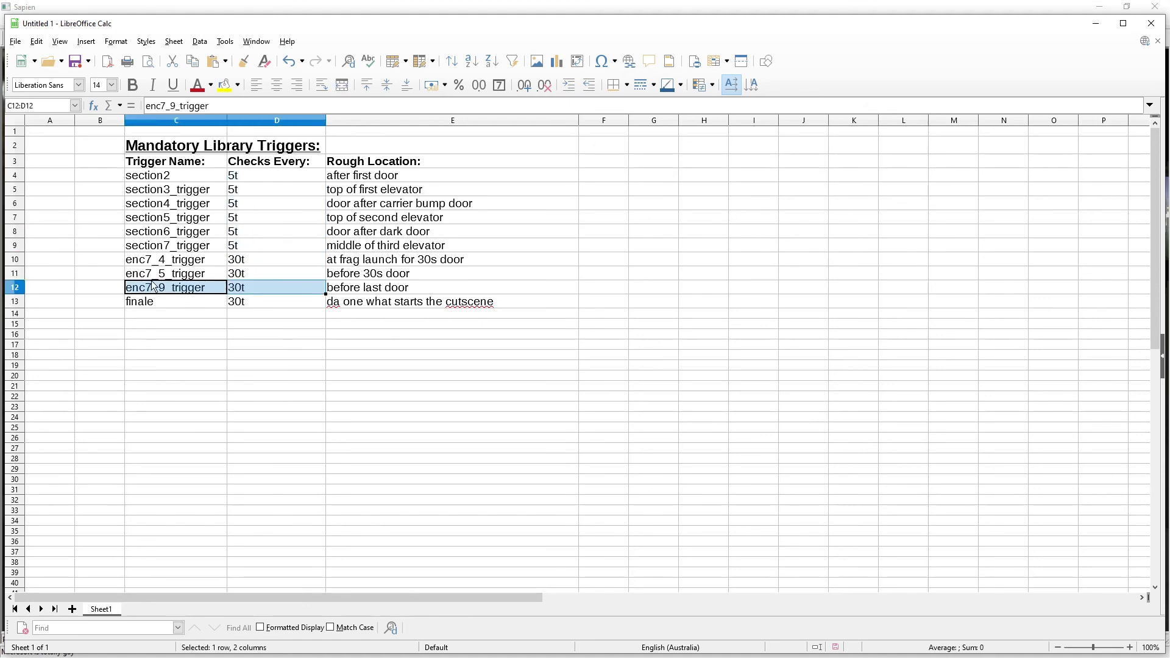
left_click(199, 288)
left_click_drag(135, 294, 365, 284)
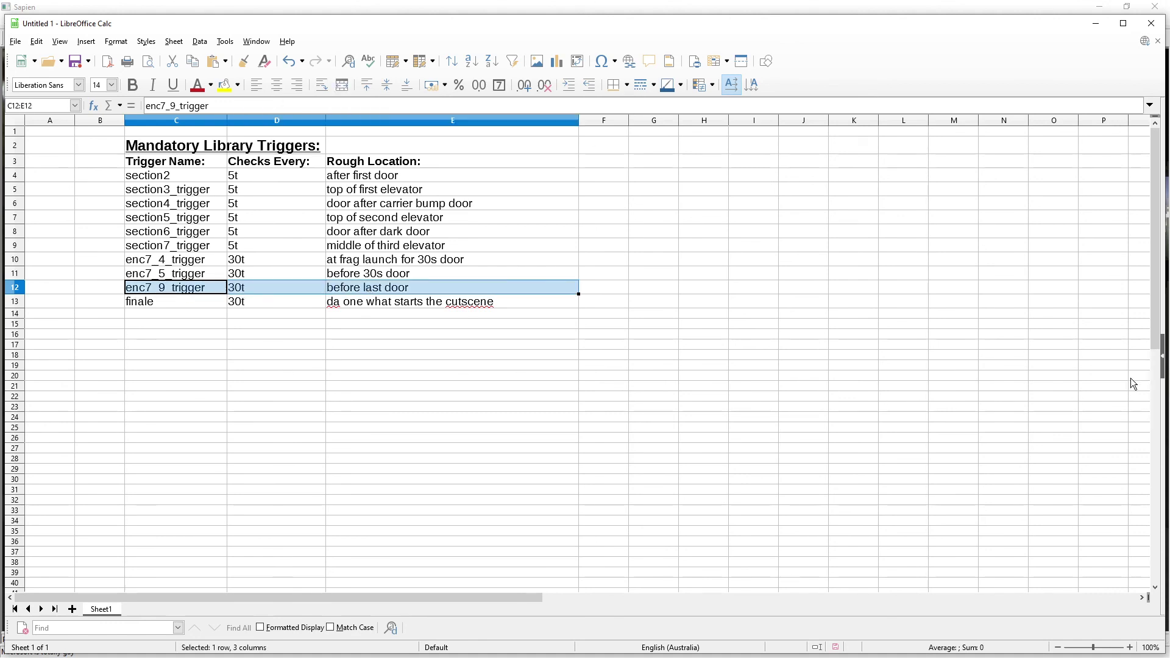